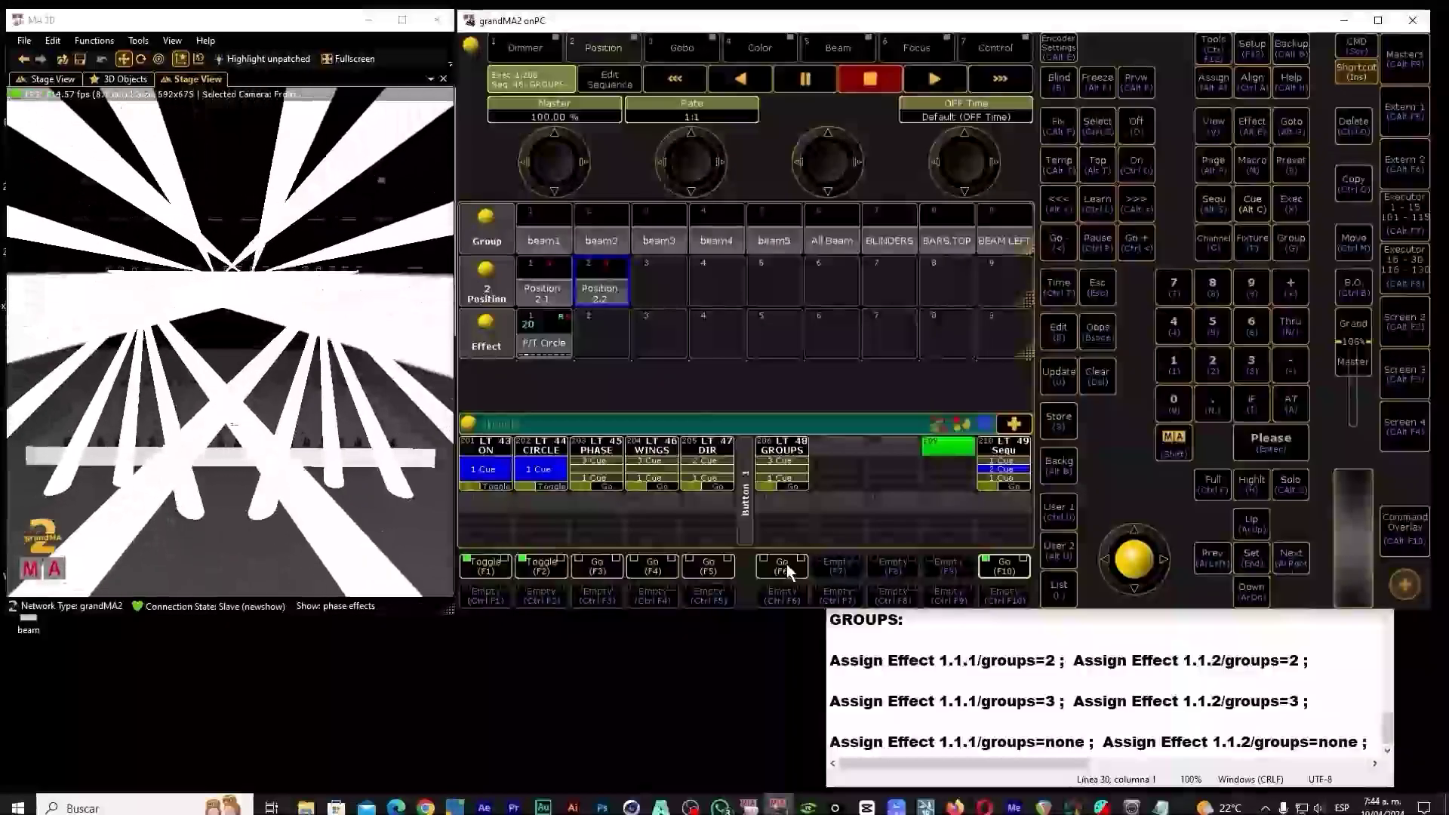
- Play the effect variations by advancing the GROUPS sequence to cue 3 and stepping through cues of the WINGS and PHASE sequences
left_click(787, 564)
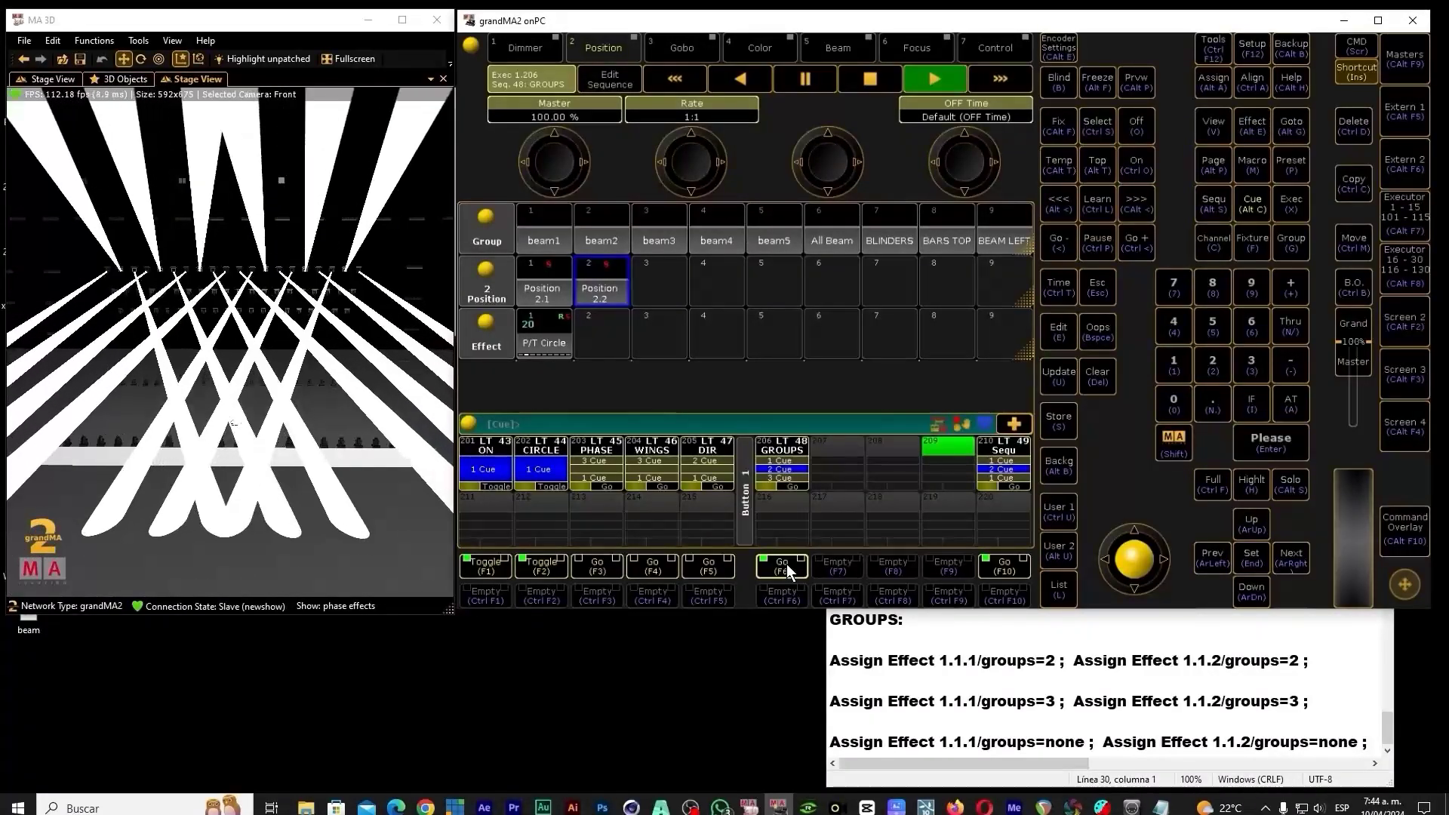
left_click(787, 564)
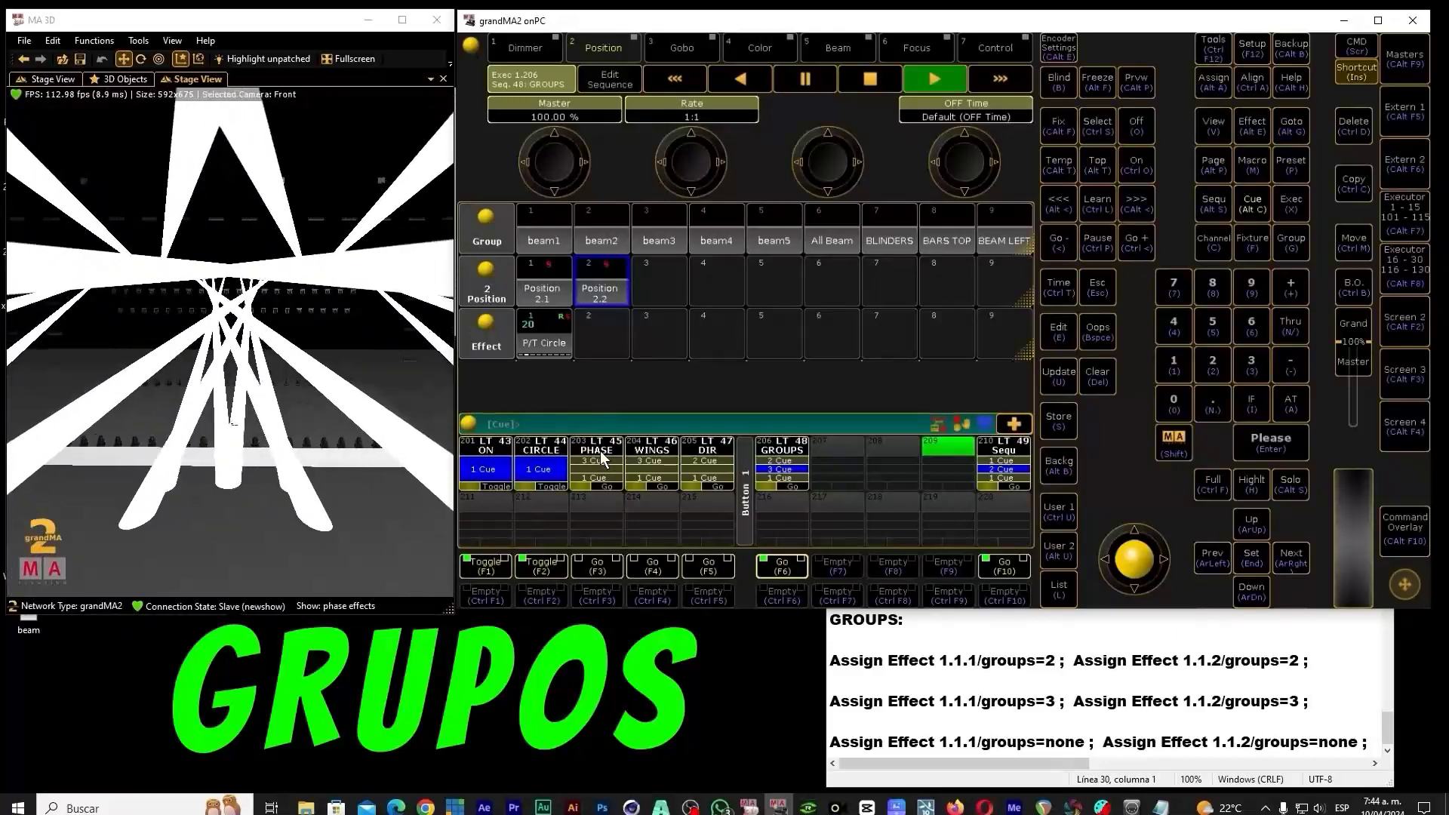
left_click(654, 564)
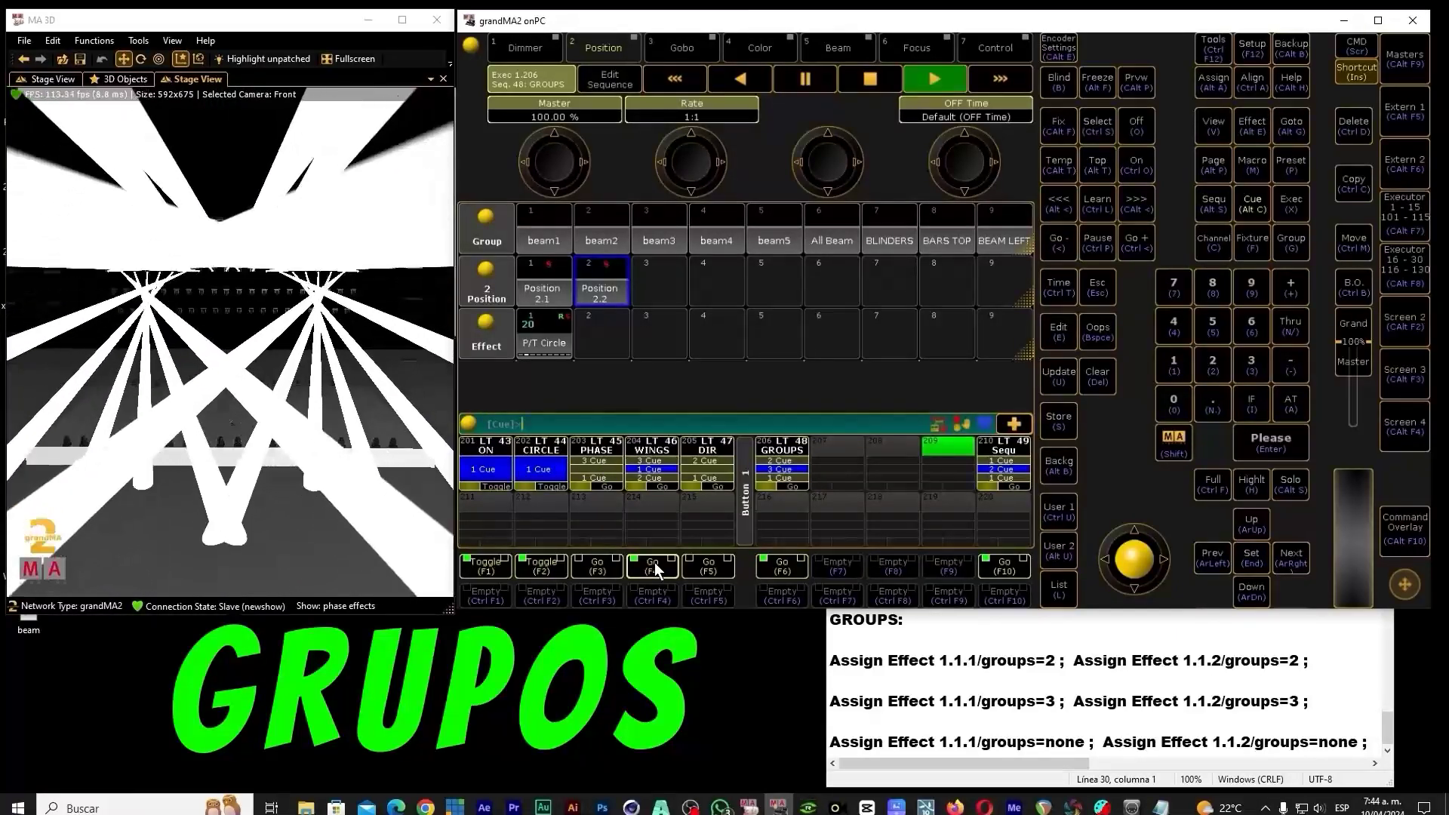
left_click(655, 563)
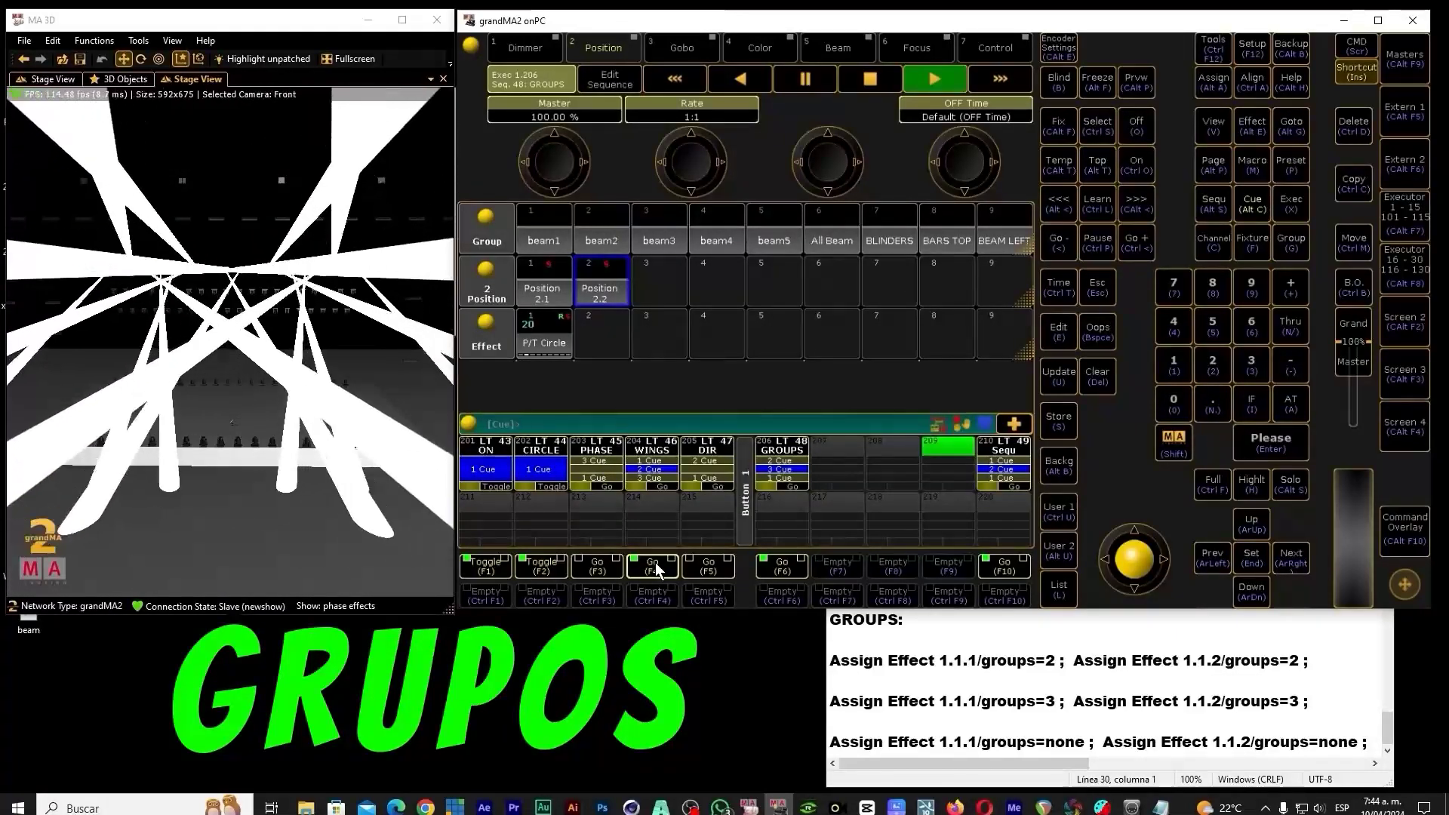
left_click(597, 563)
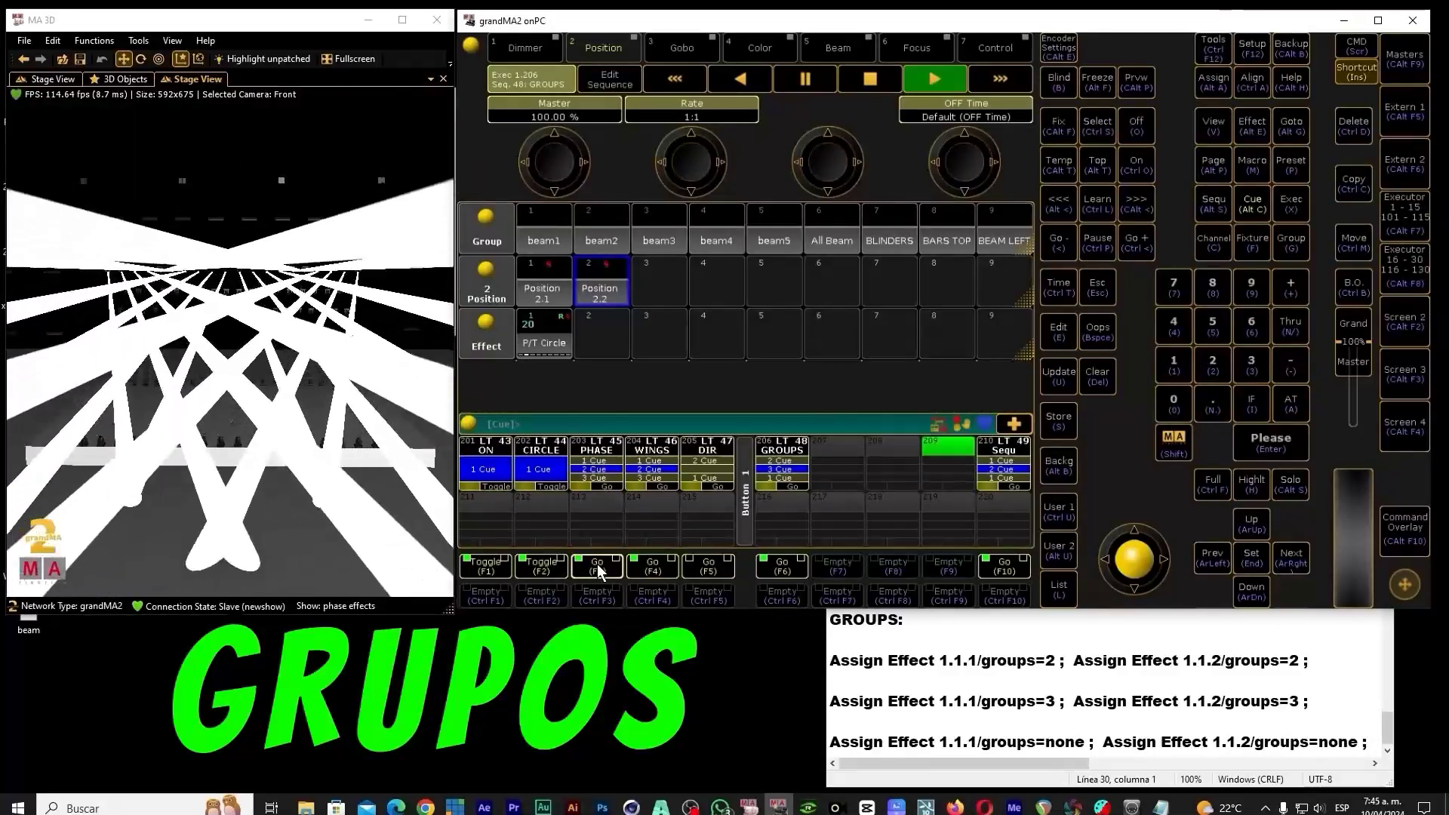
left_click(655, 565)
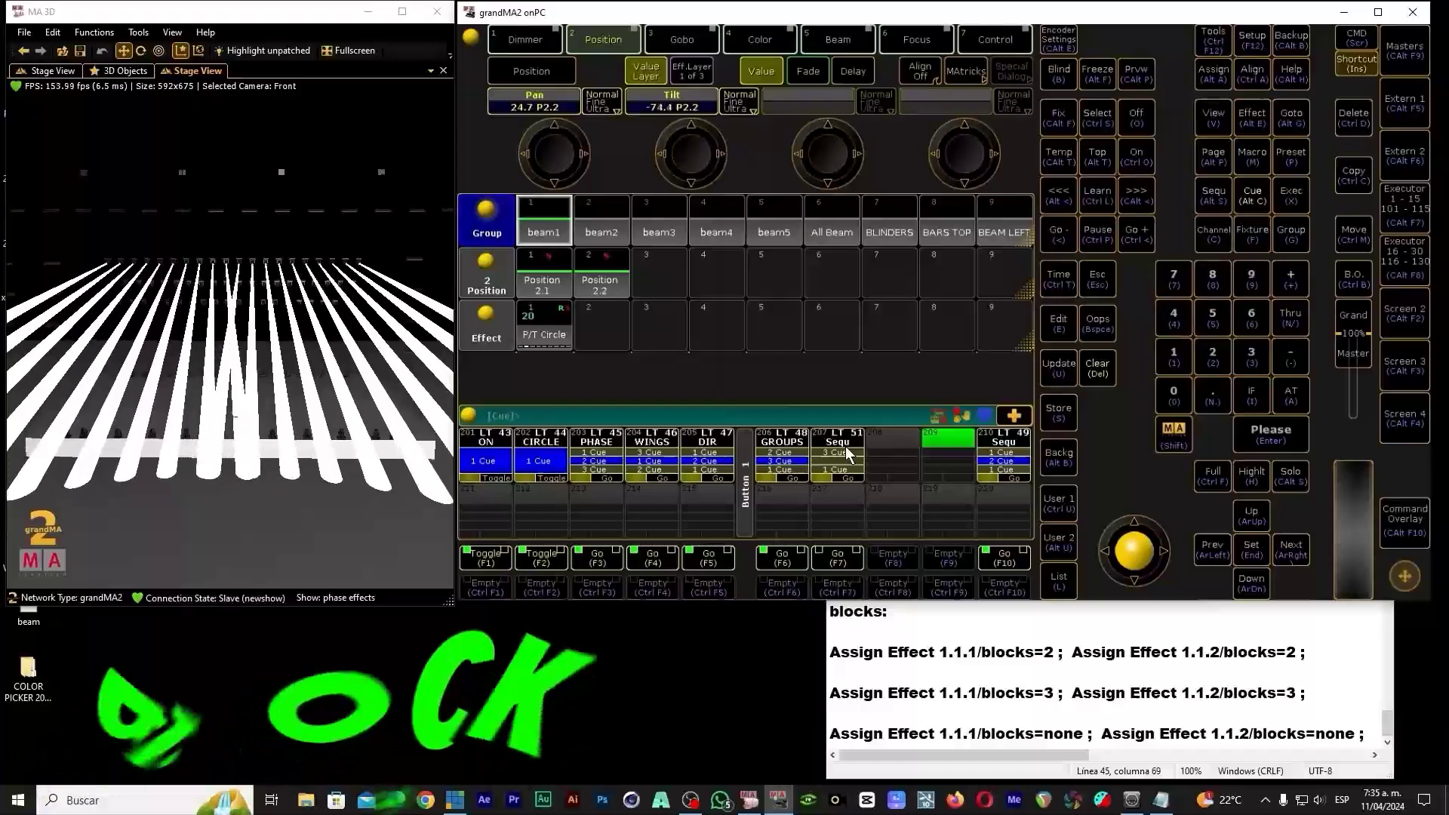
- Open cue 1's CMD for editing in executor 207's sequence and copy the notes' Assign Effect blocks=2 commands for effects 1.1.1 and 1.1.2
left_click(845, 446)
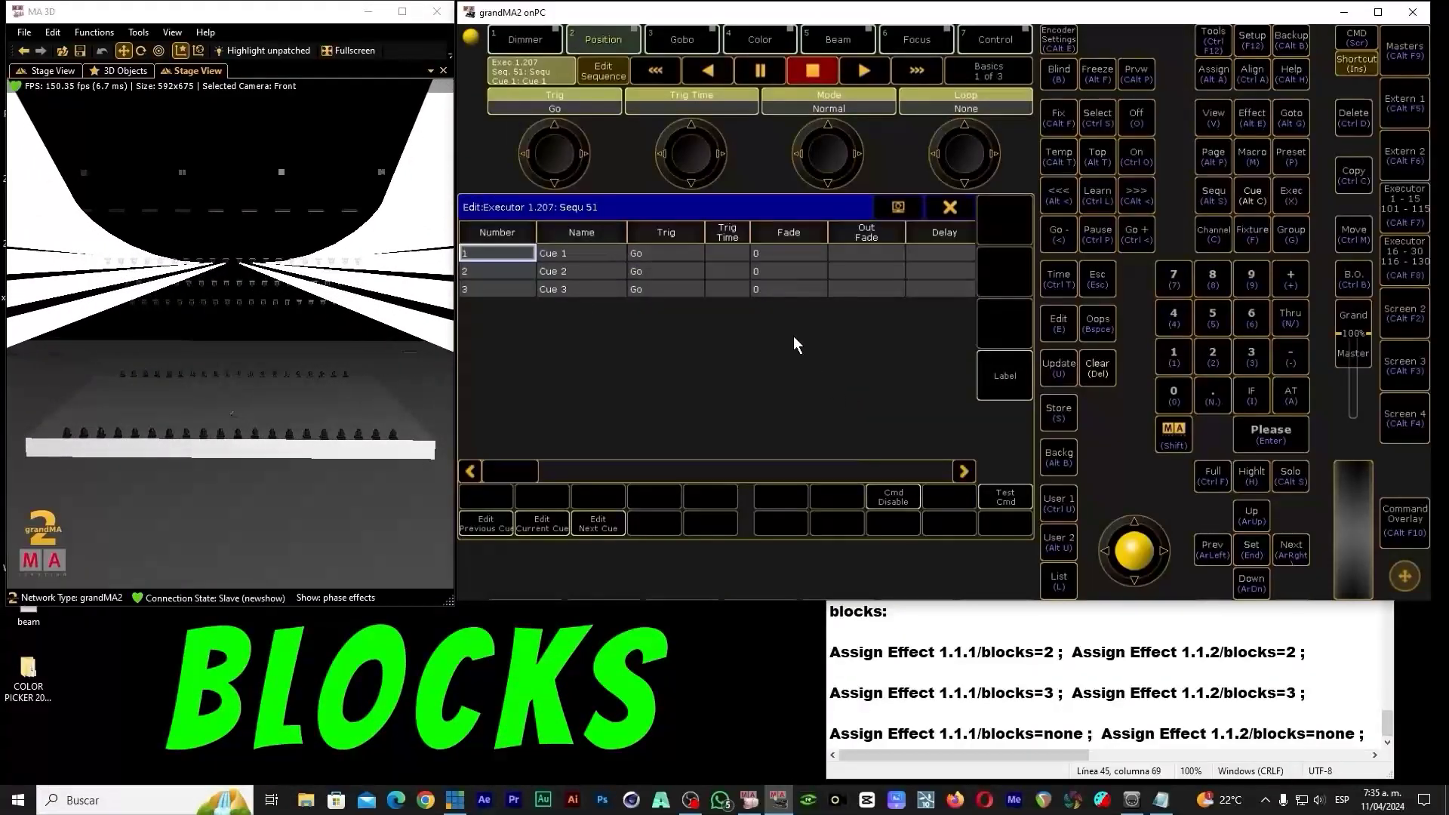
left_click_drag(555, 465, 662, 465)
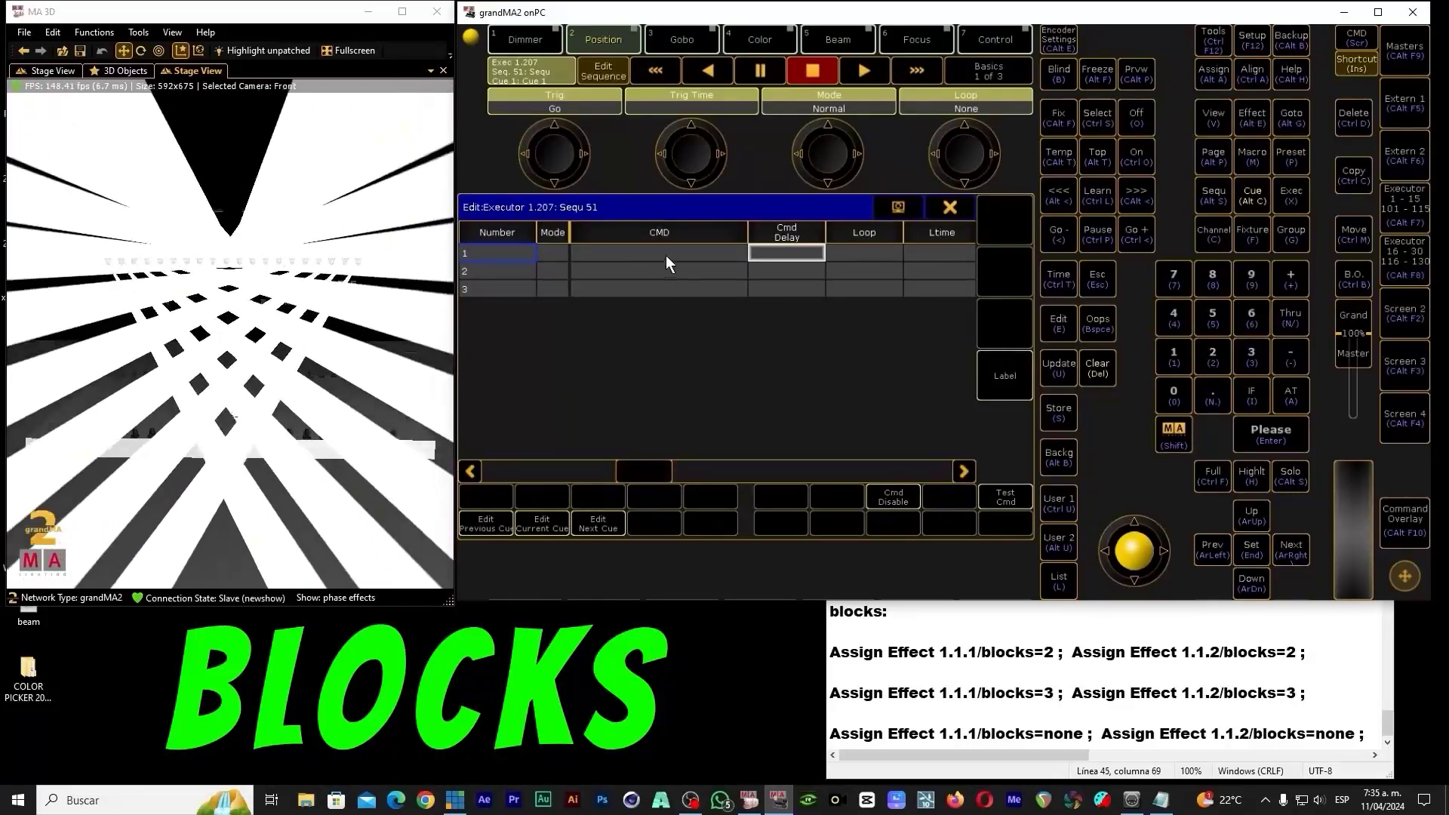
double_click(667, 253)
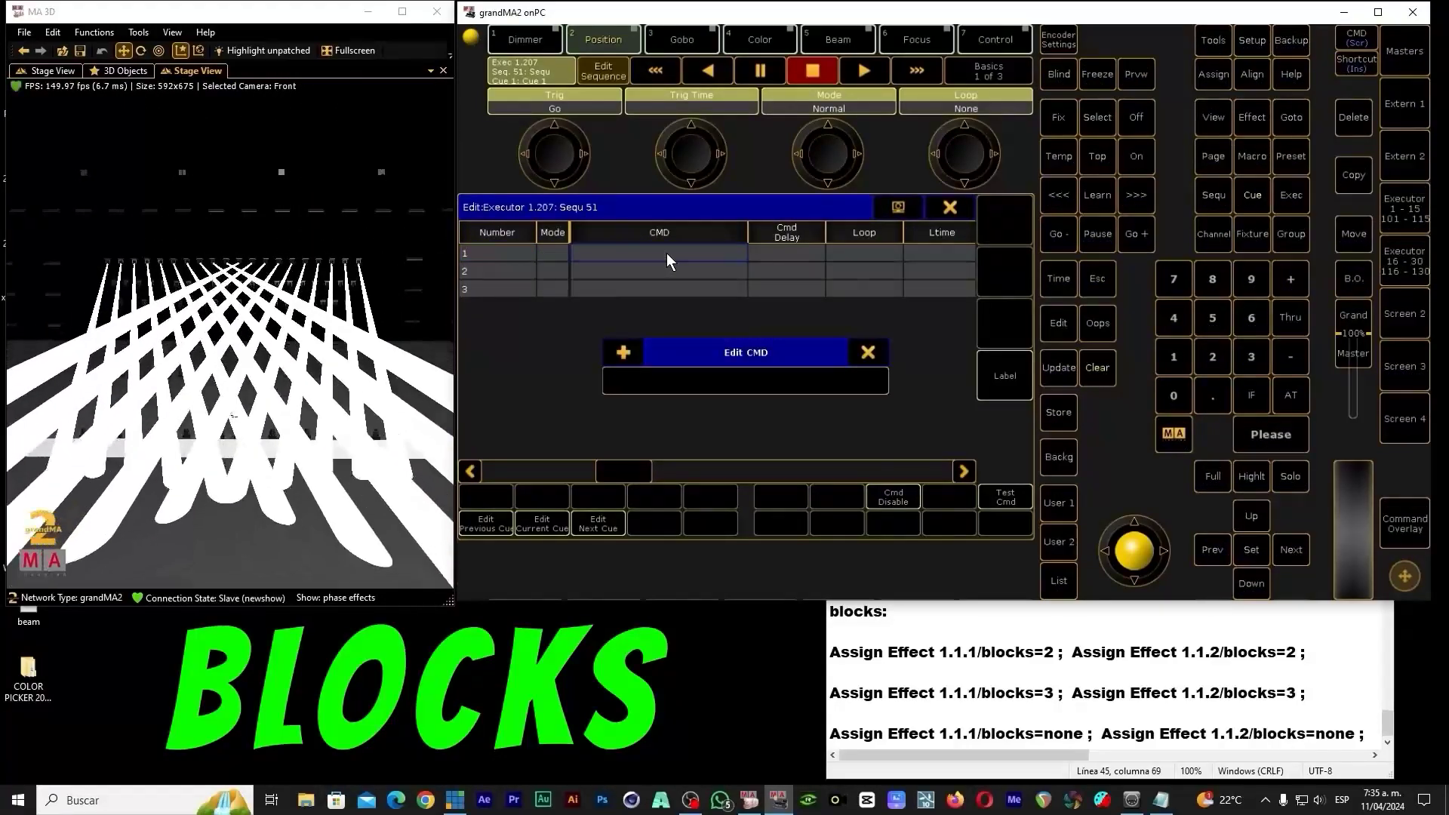
left_click_drag(1305, 652, 833, 659)
right_click(852, 656)
left_click(887, 469)
left_click(741, 380)
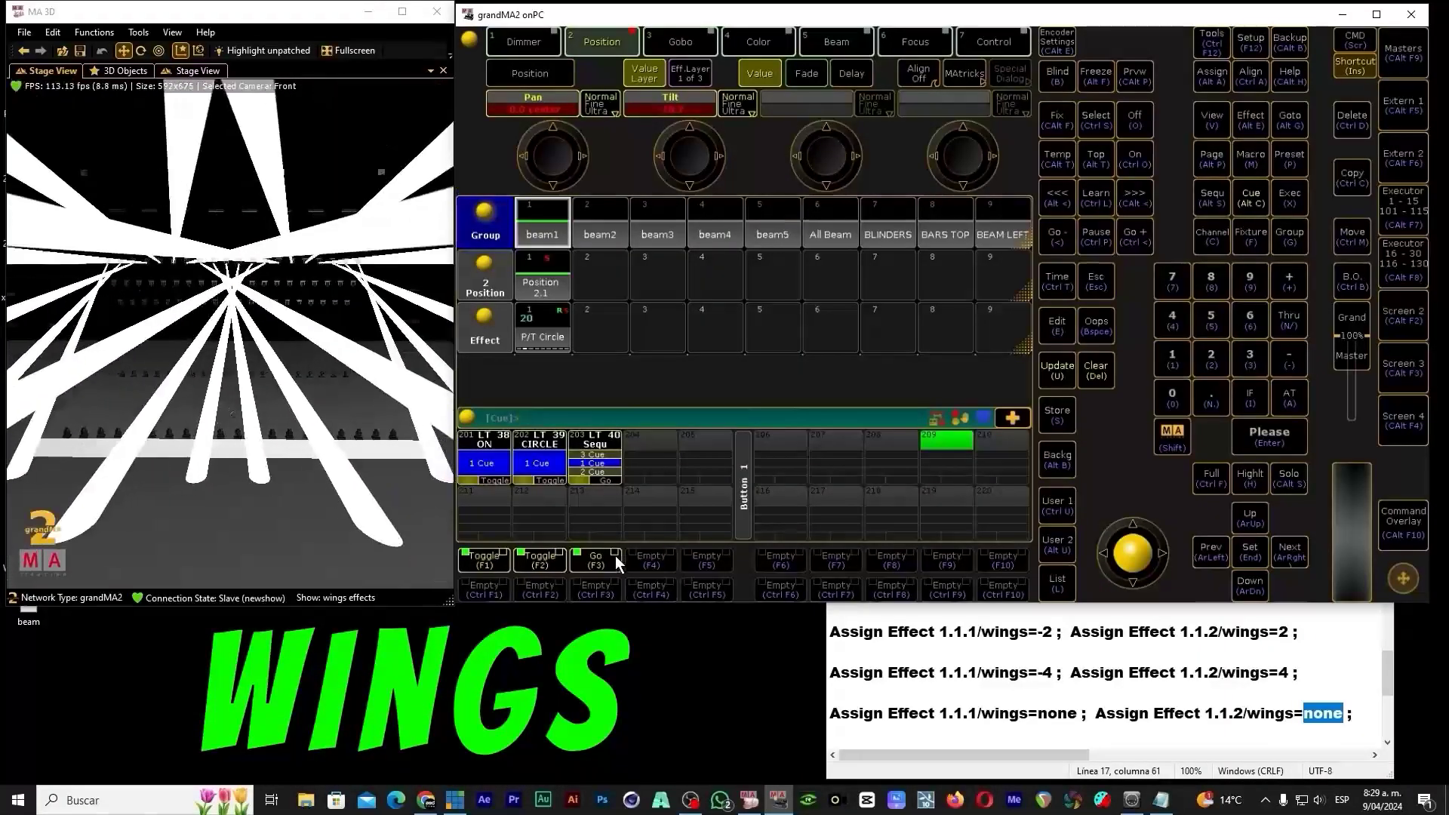
- Step through the cues on executor 203 to play the wings variations and the direction variations of the circle effect
left_click(596, 558)
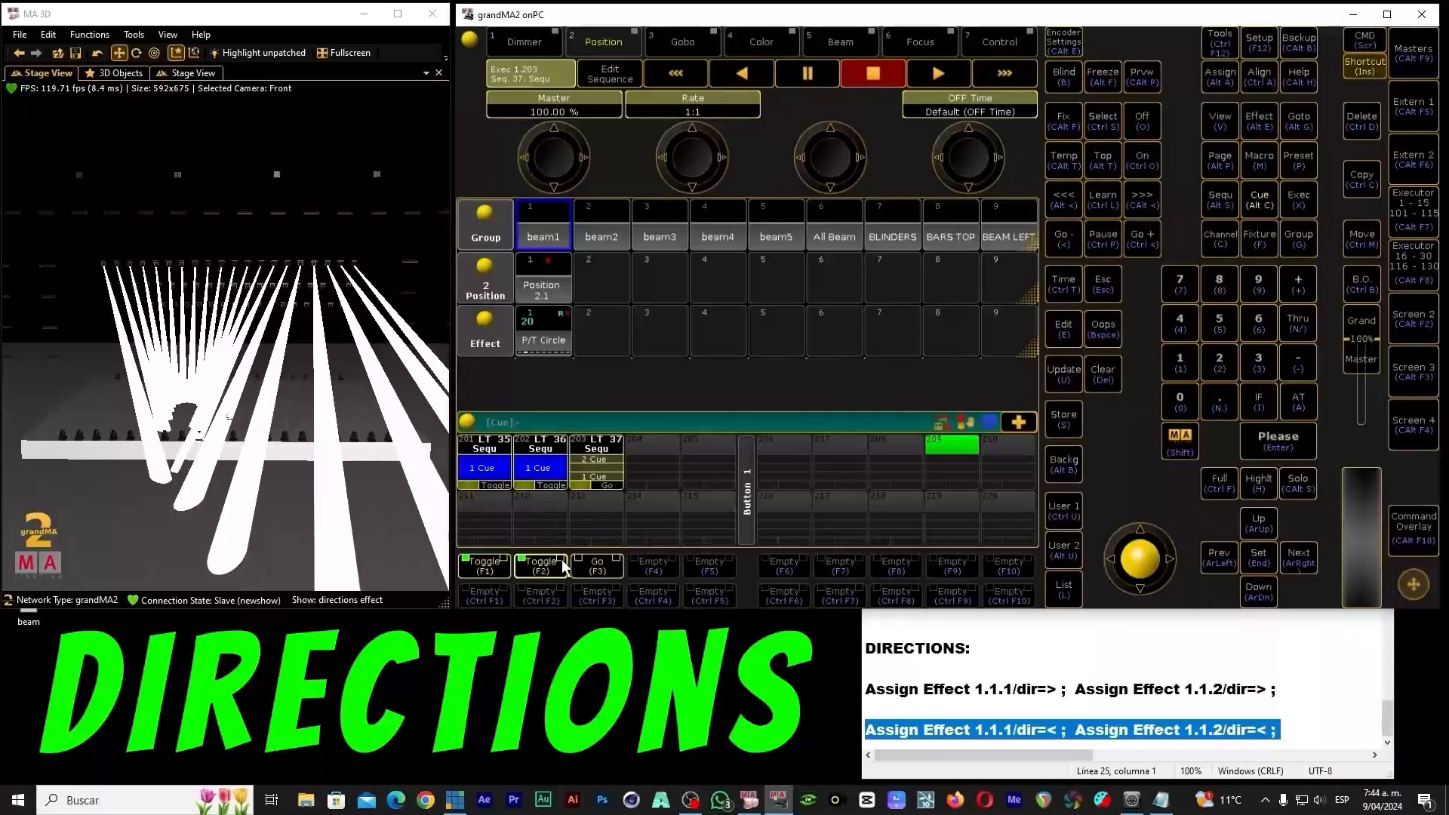
left_click(596, 566)
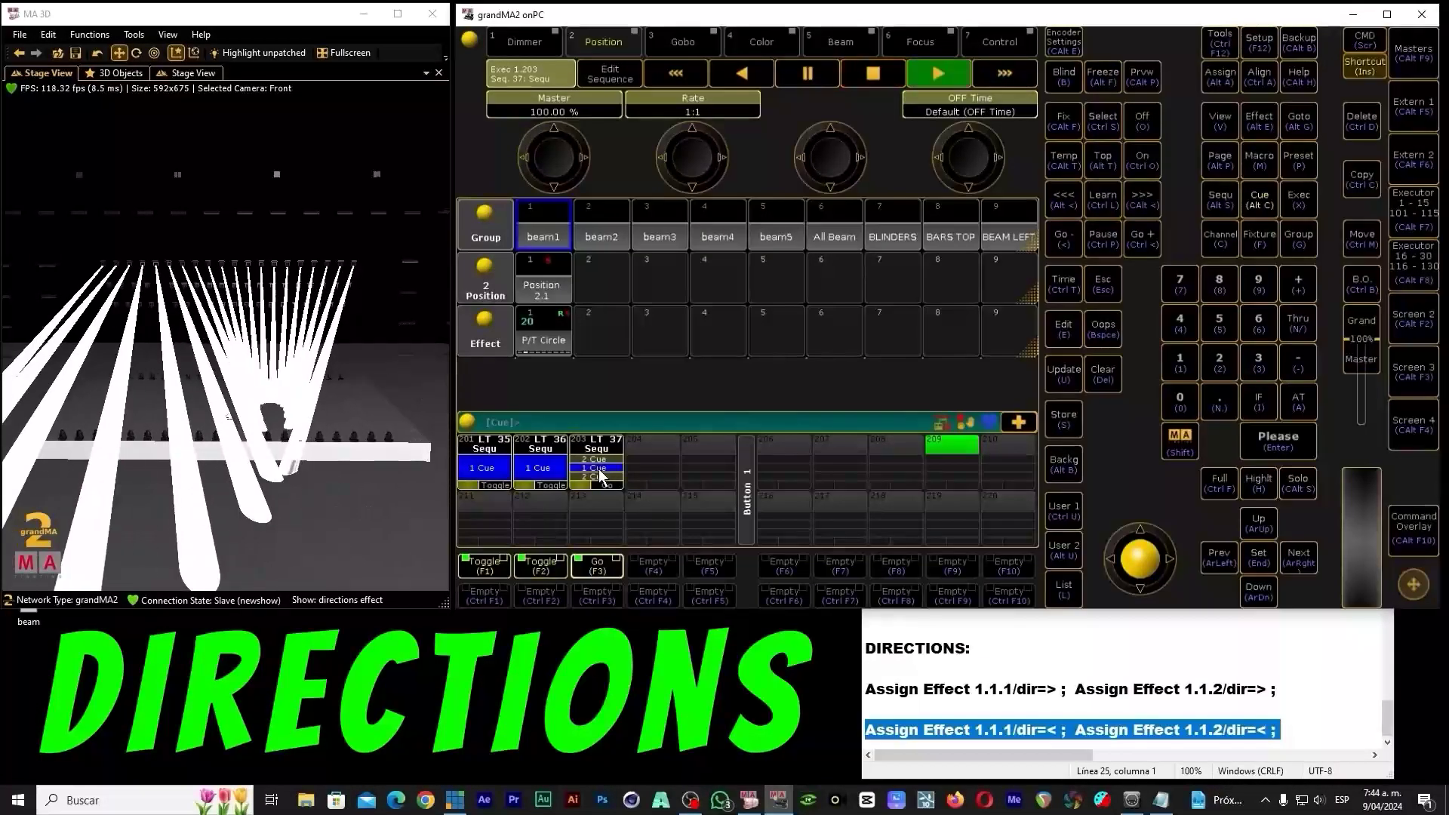
left_click(603, 565)
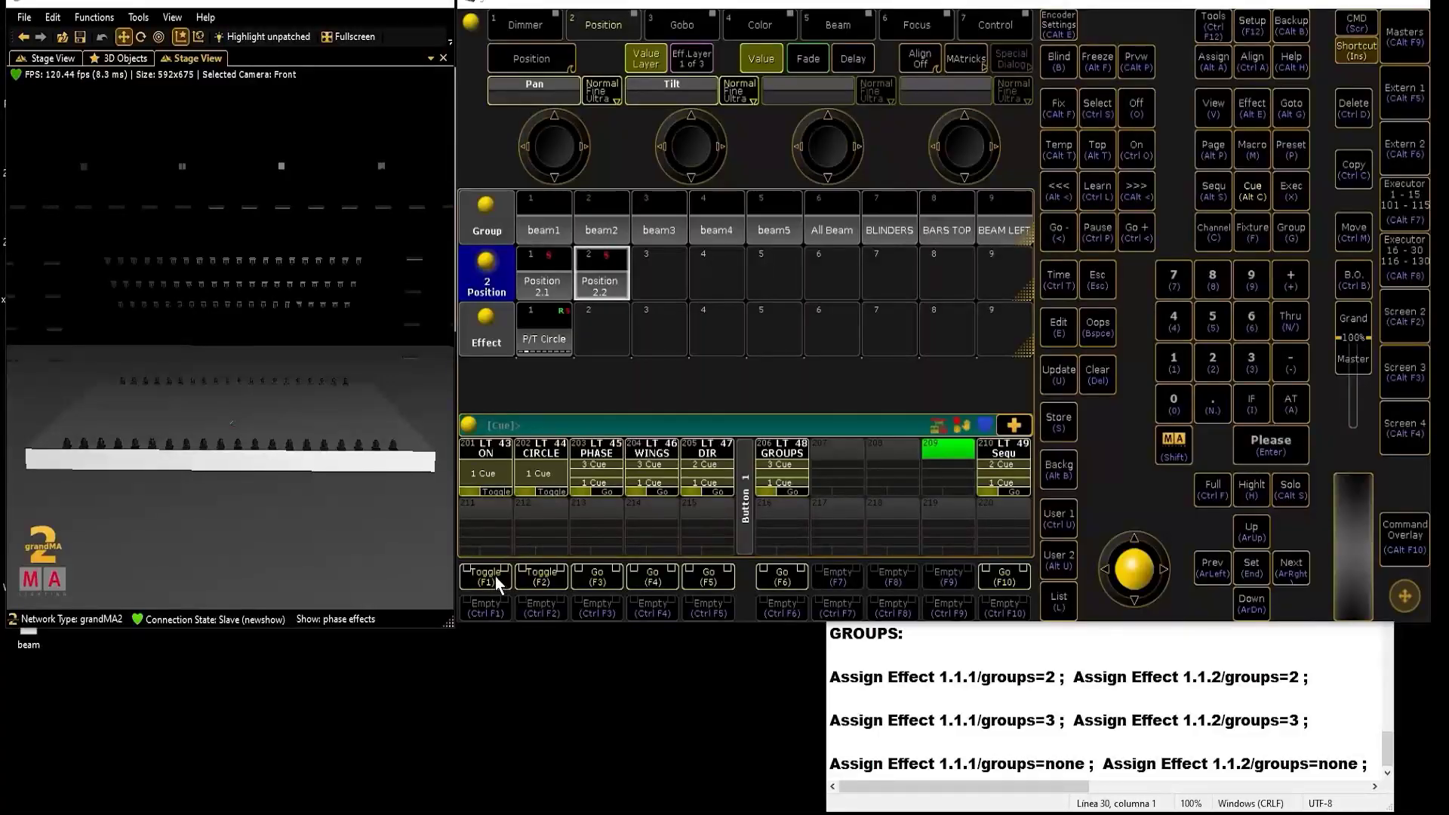
- Switch on the ON and CIRCLE executors to start the beams with the circle effect
left_click(491, 572)
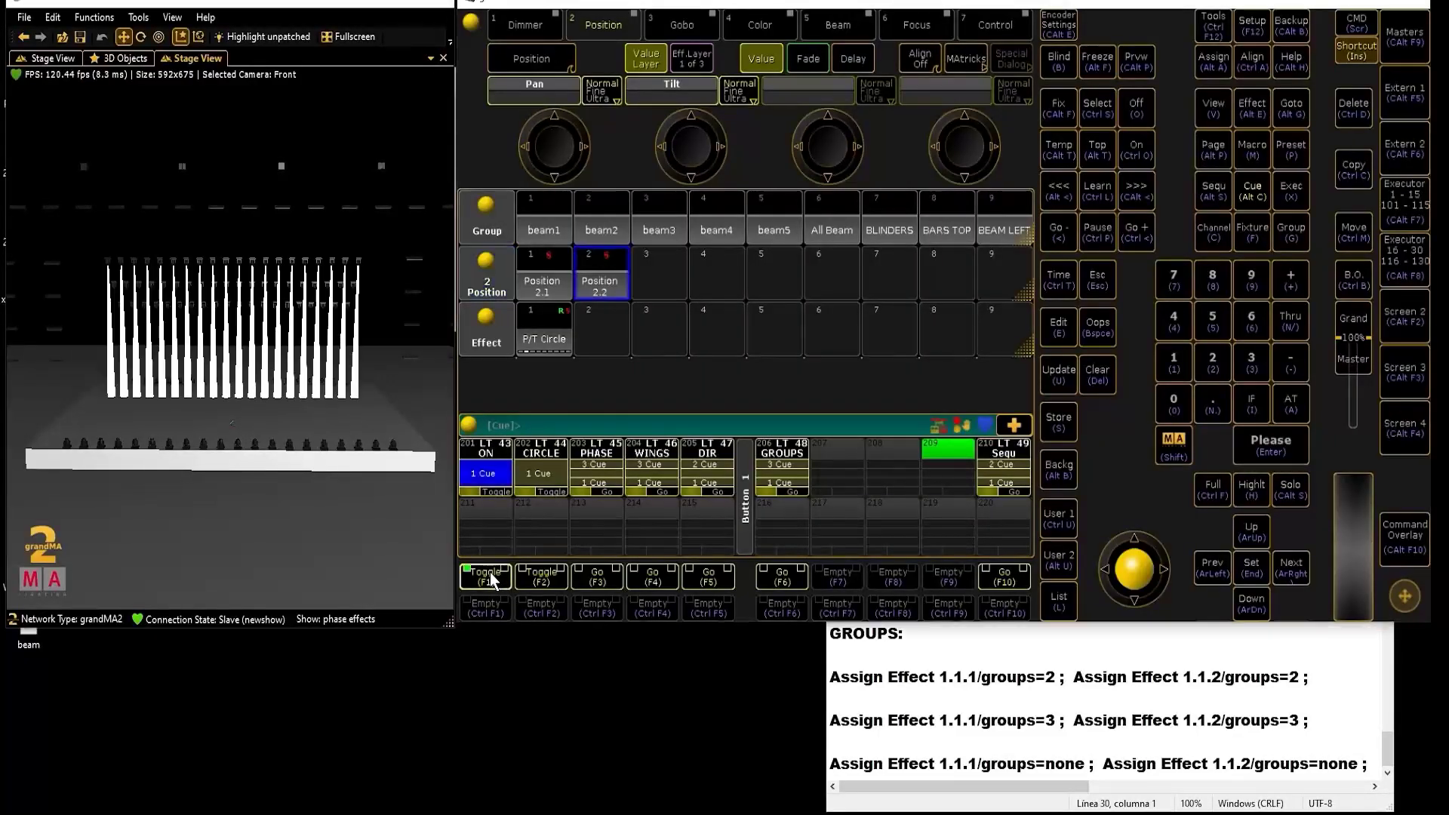
left_click(548, 576)
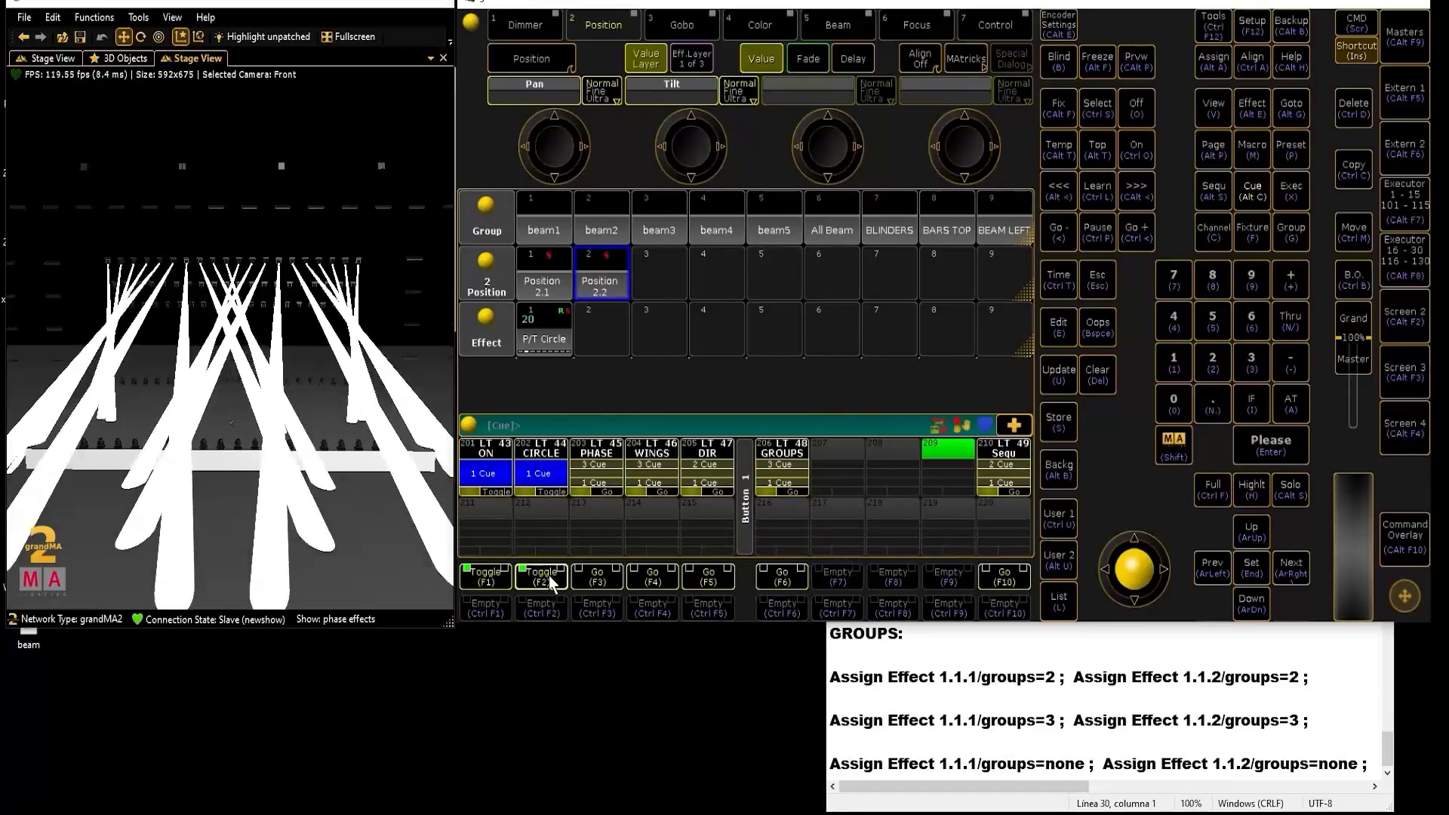
- Examine the CMD entries of the three cues in the GROUPS sequence, then close the sequence editor
left_click(781, 474)
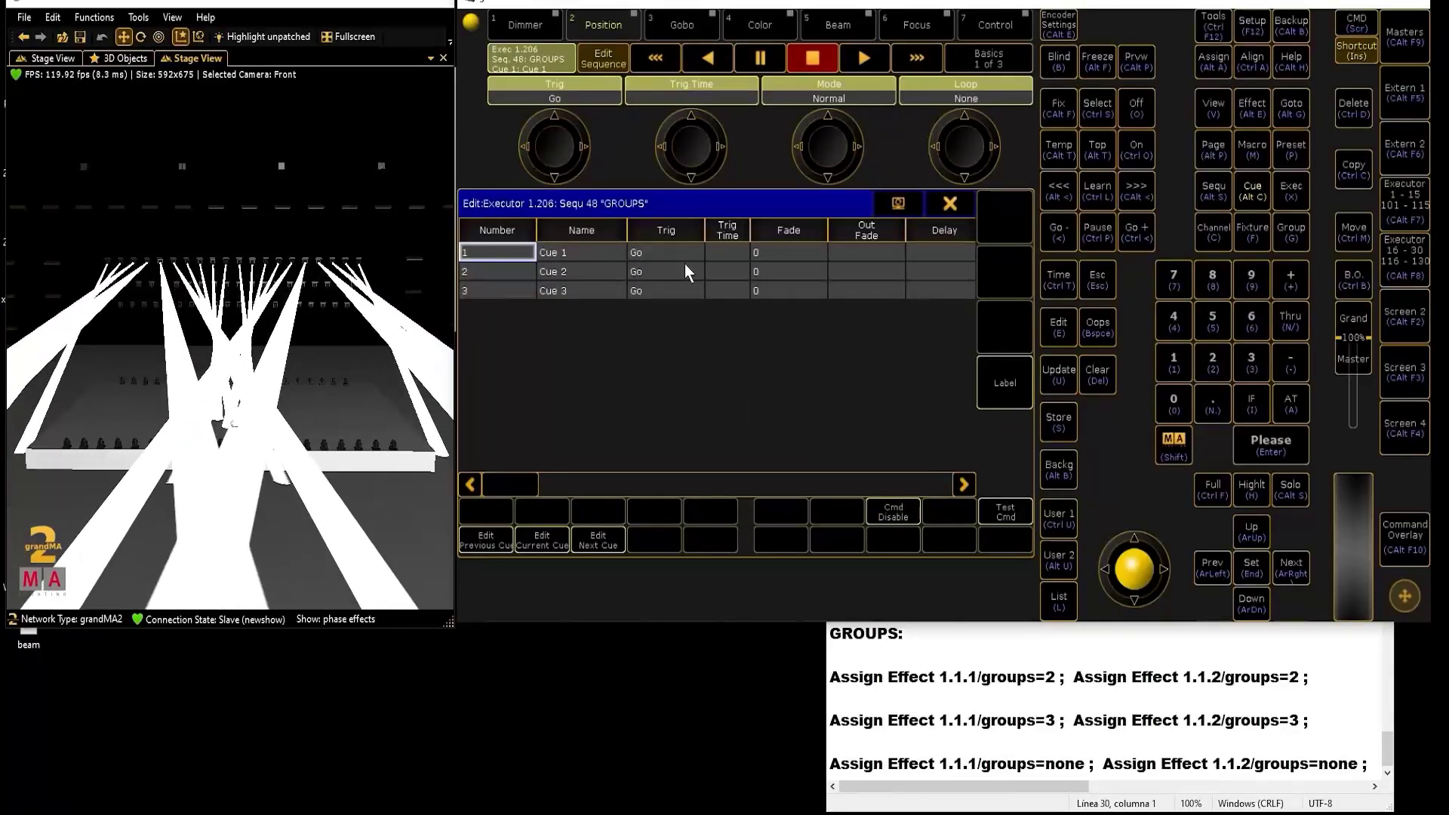
left_click_drag(528, 482, 652, 483)
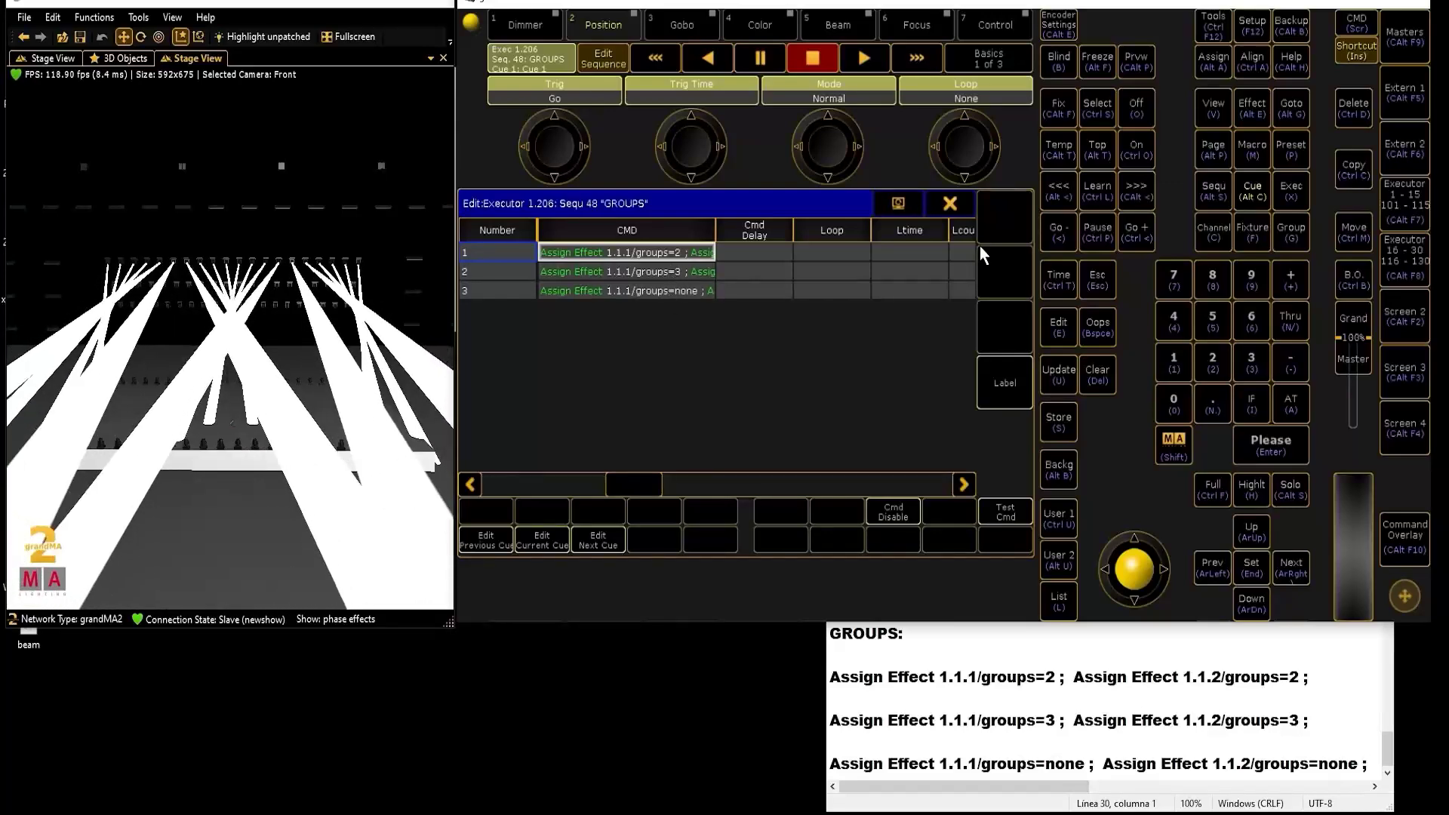
left_click(950, 203)
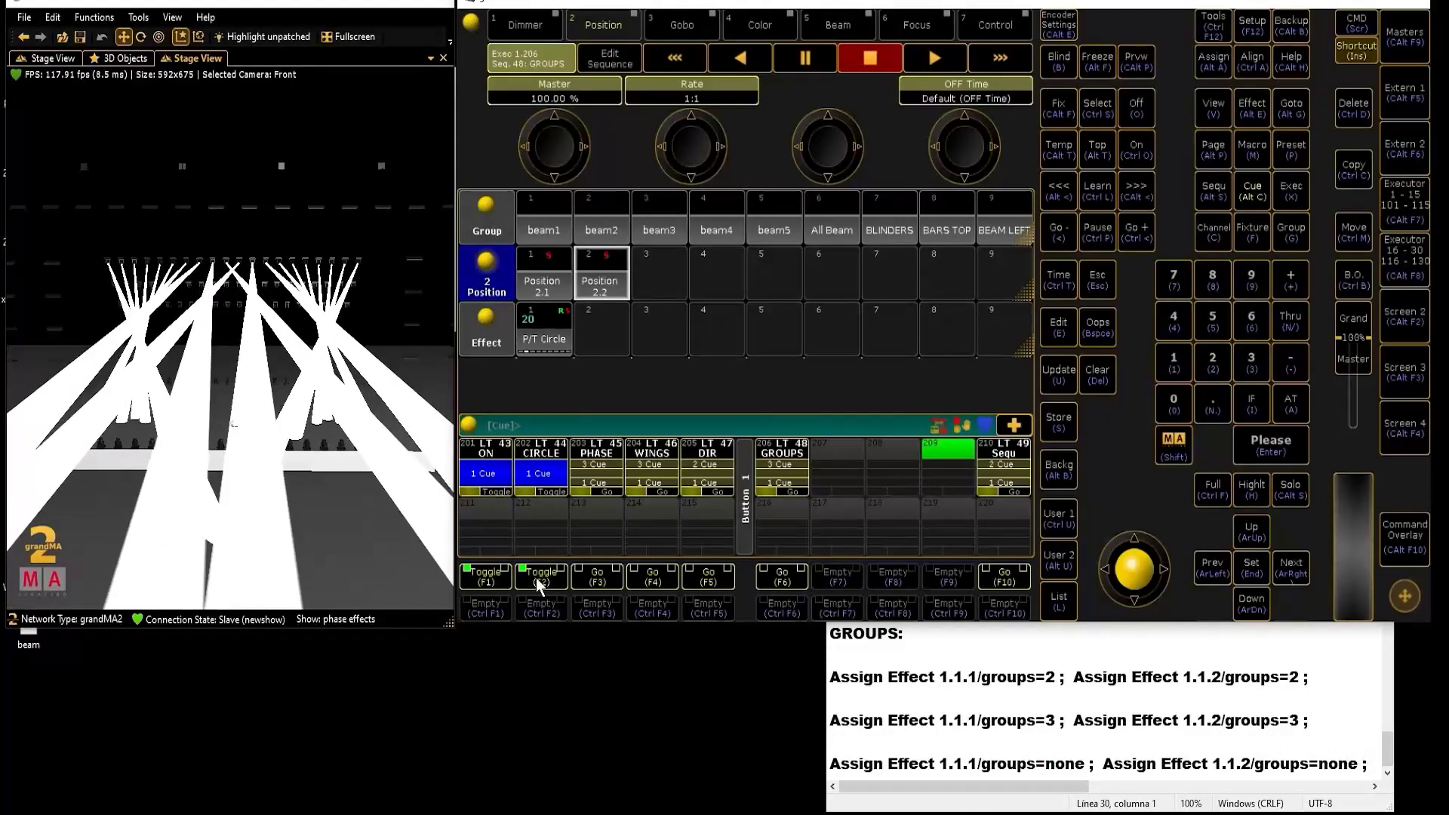
- Advance executor 210's sequence to cue 2 and step the GROUPS sequence through to cue 3
left_click(1007, 577)
left_click(1007, 577)
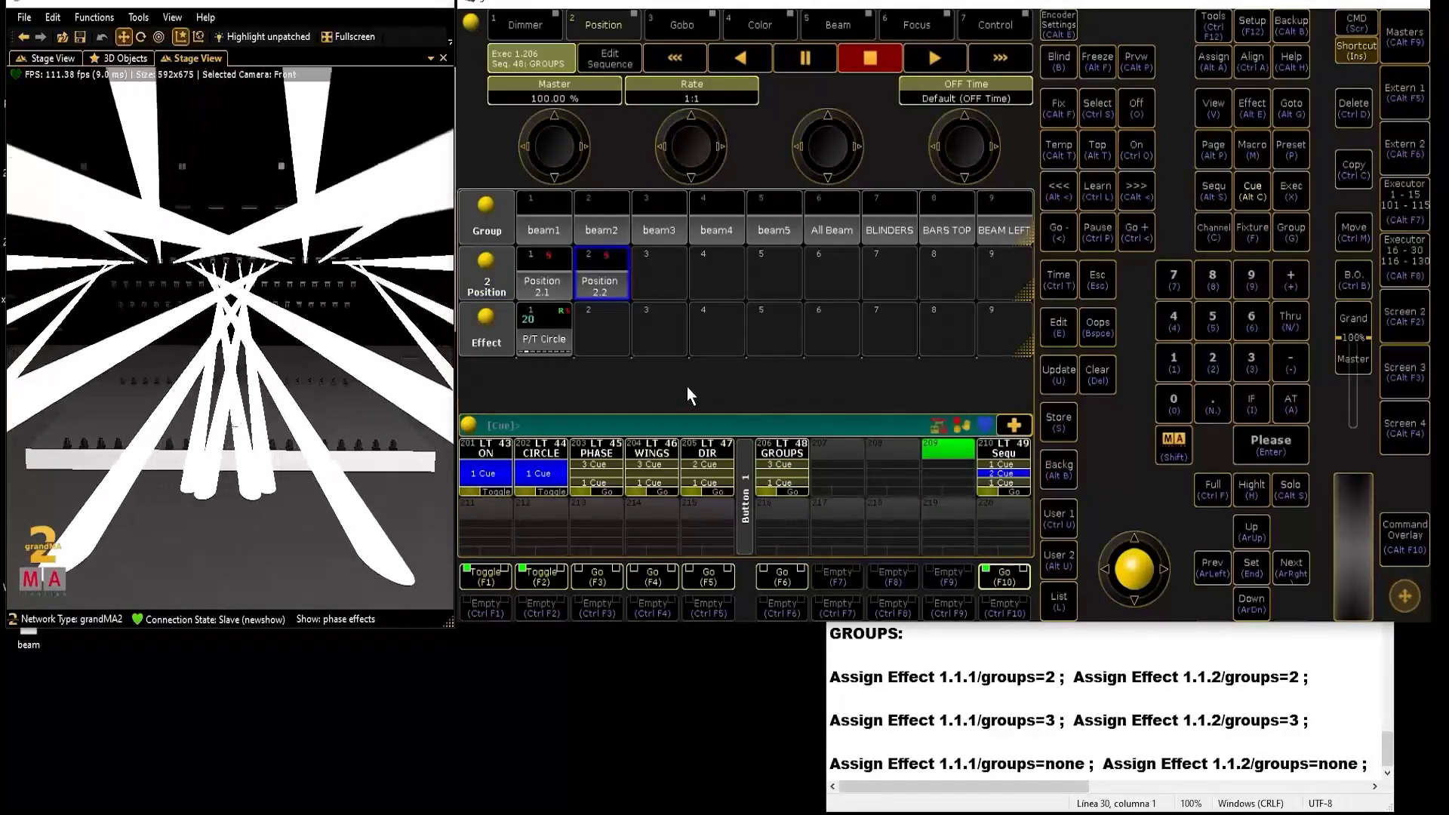
left_click(784, 576)
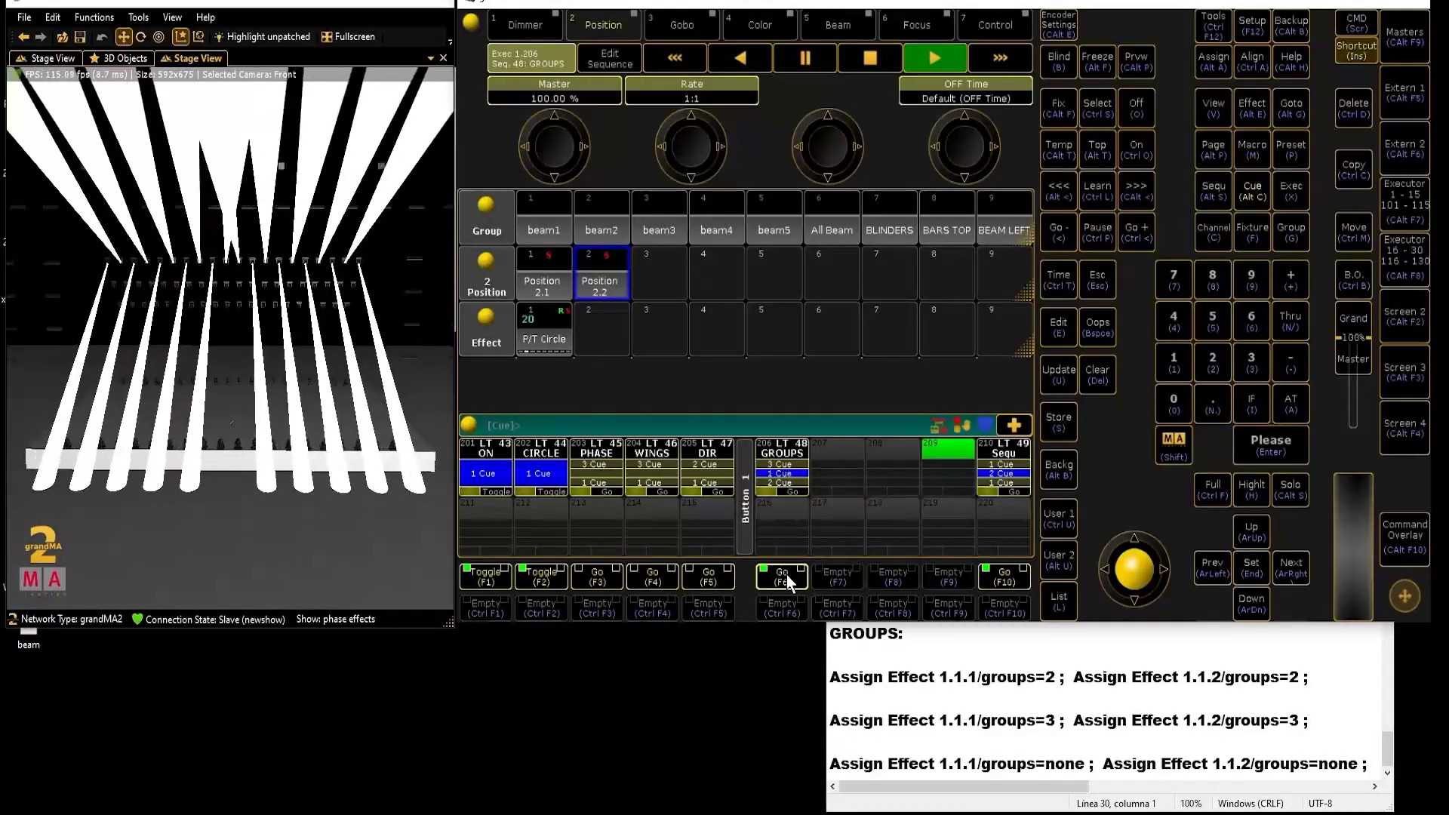
left_click(787, 573)
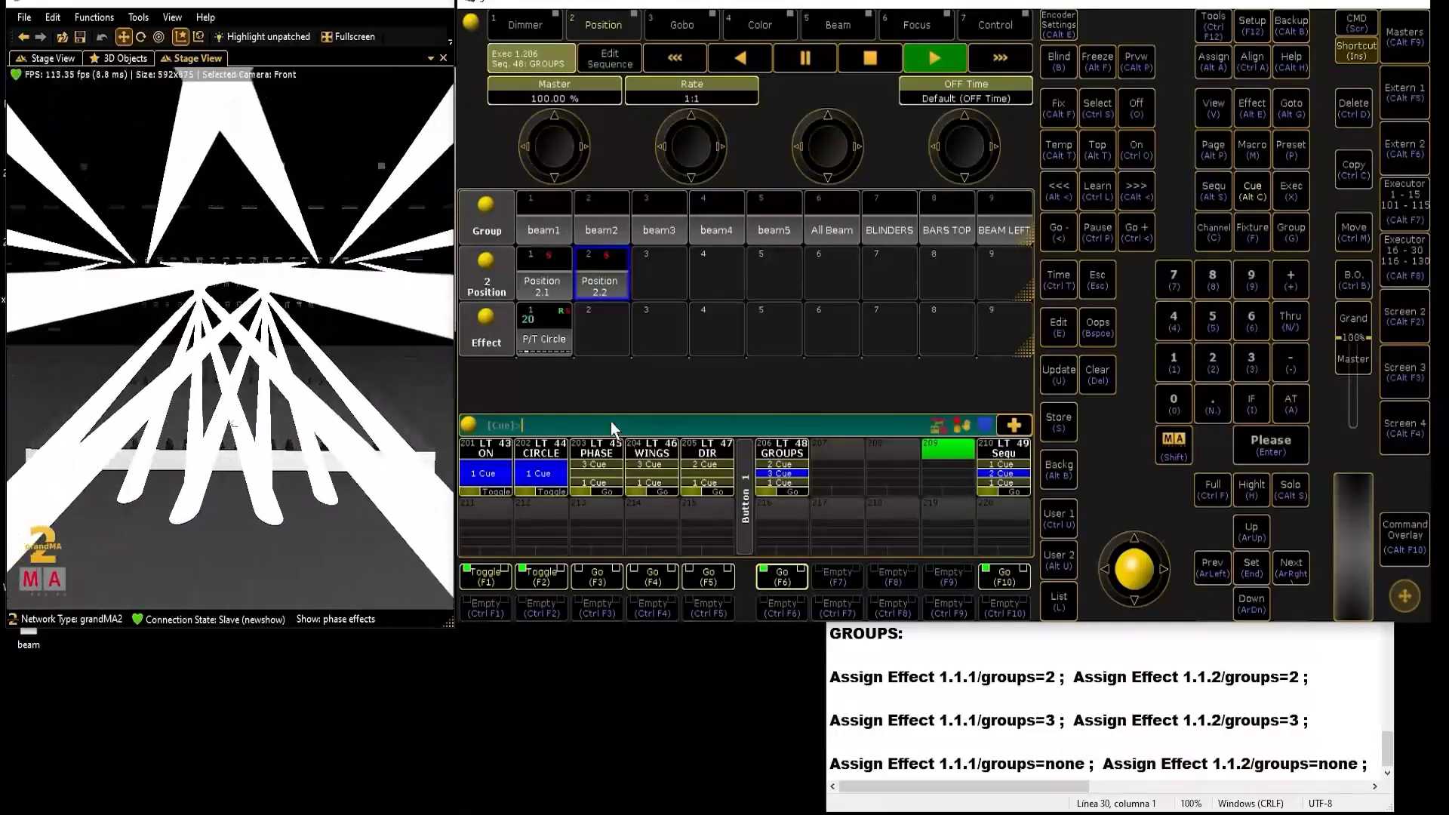
- Combine the group effect with wings and phase variations by advancing WINGS to cue 2, PHASE to cue 3, and WINGS onward to cue 1
left_click(654, 576)
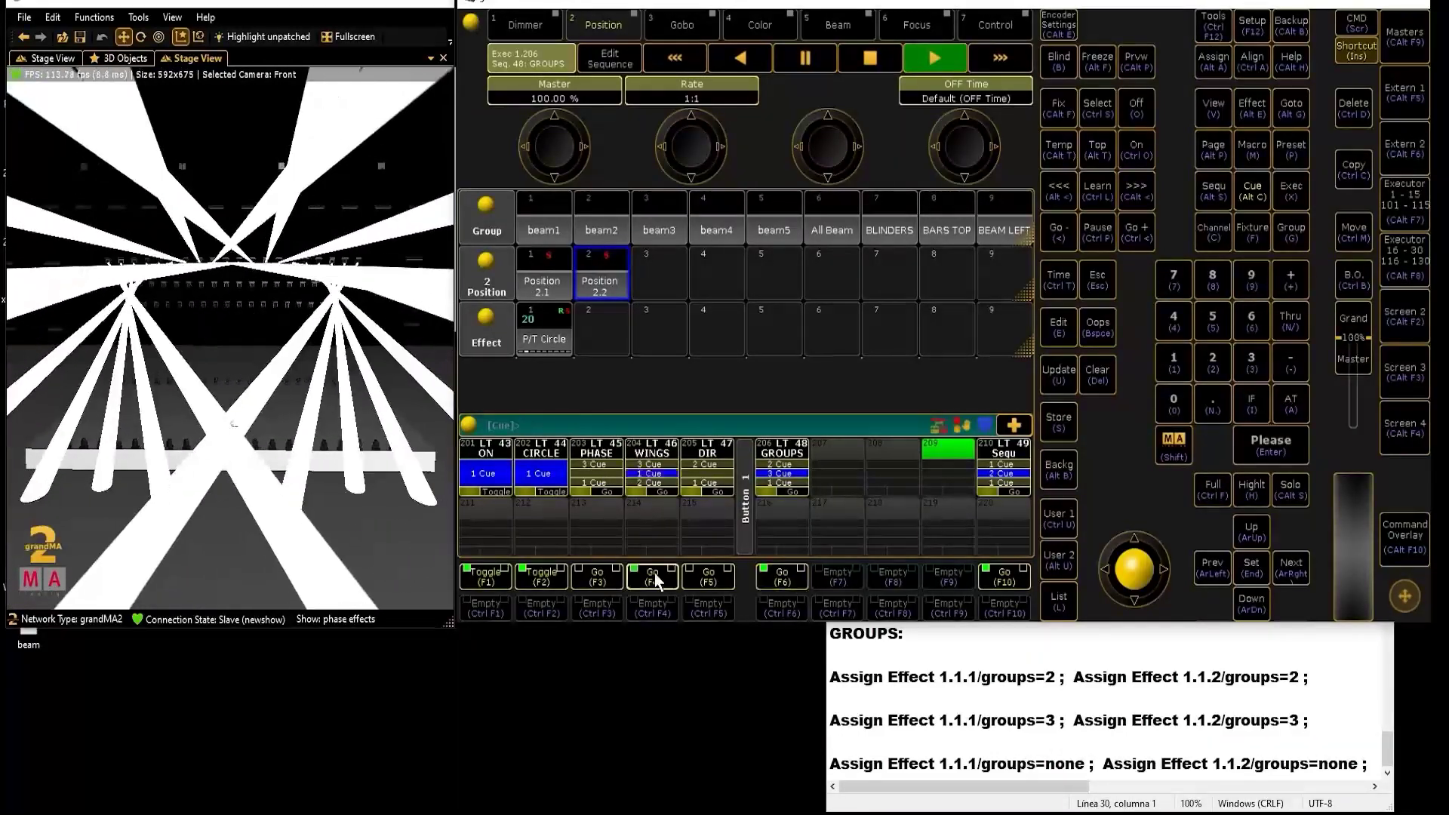
left_click(654, 573)
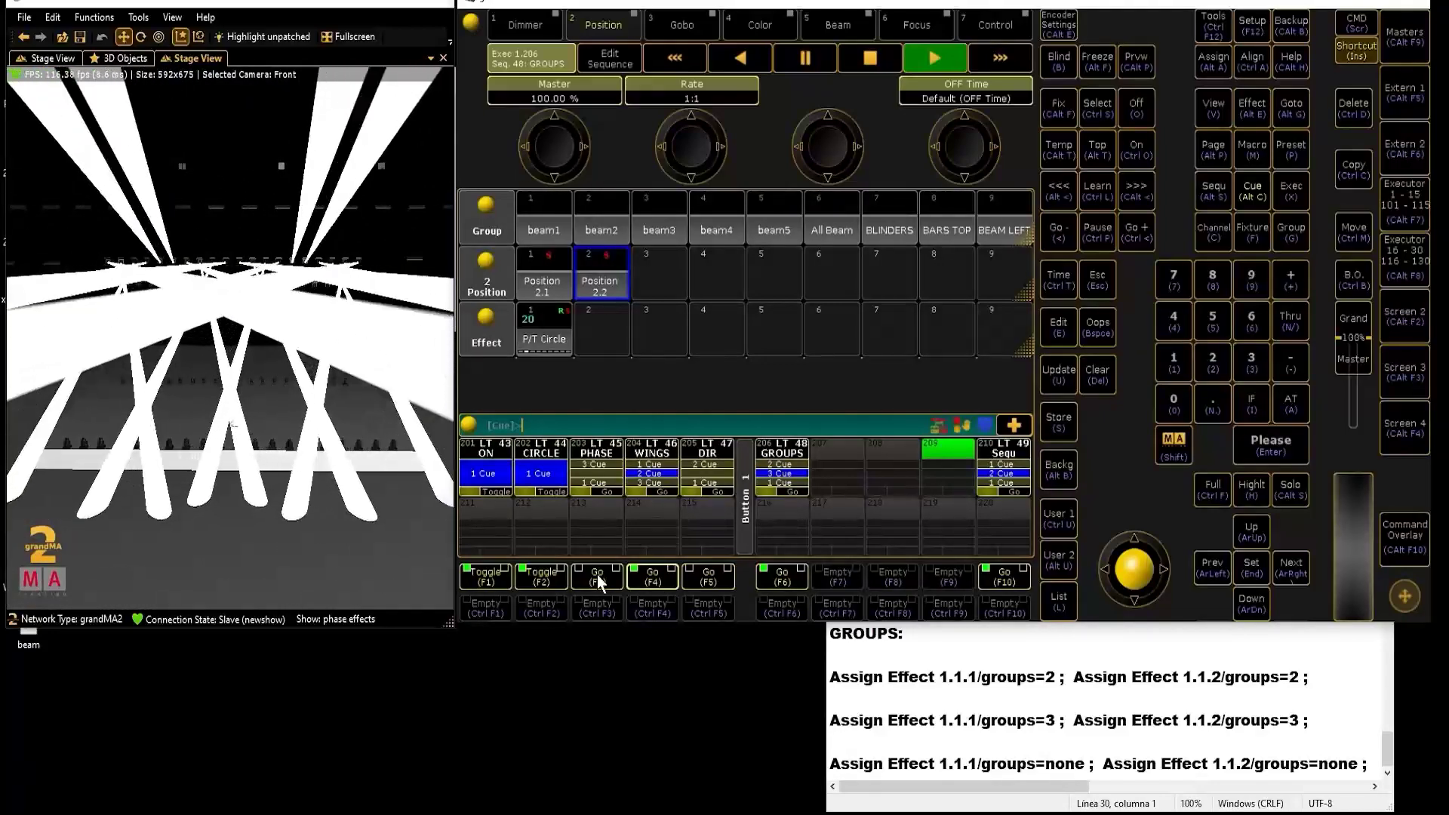
left_click(596, 576)
left_click(597, 577)
left_click(597, 577)
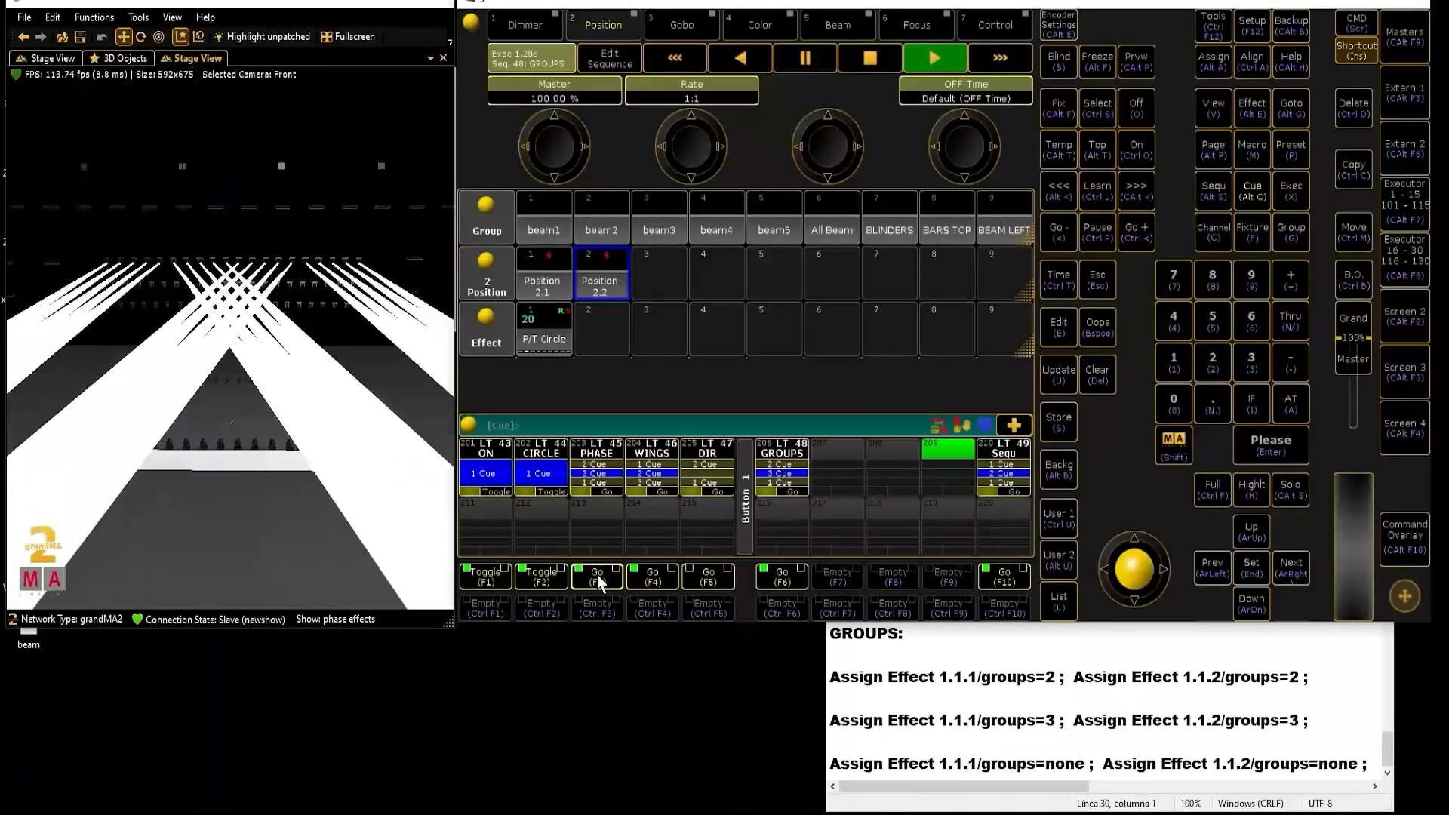
left_click(654, 575)
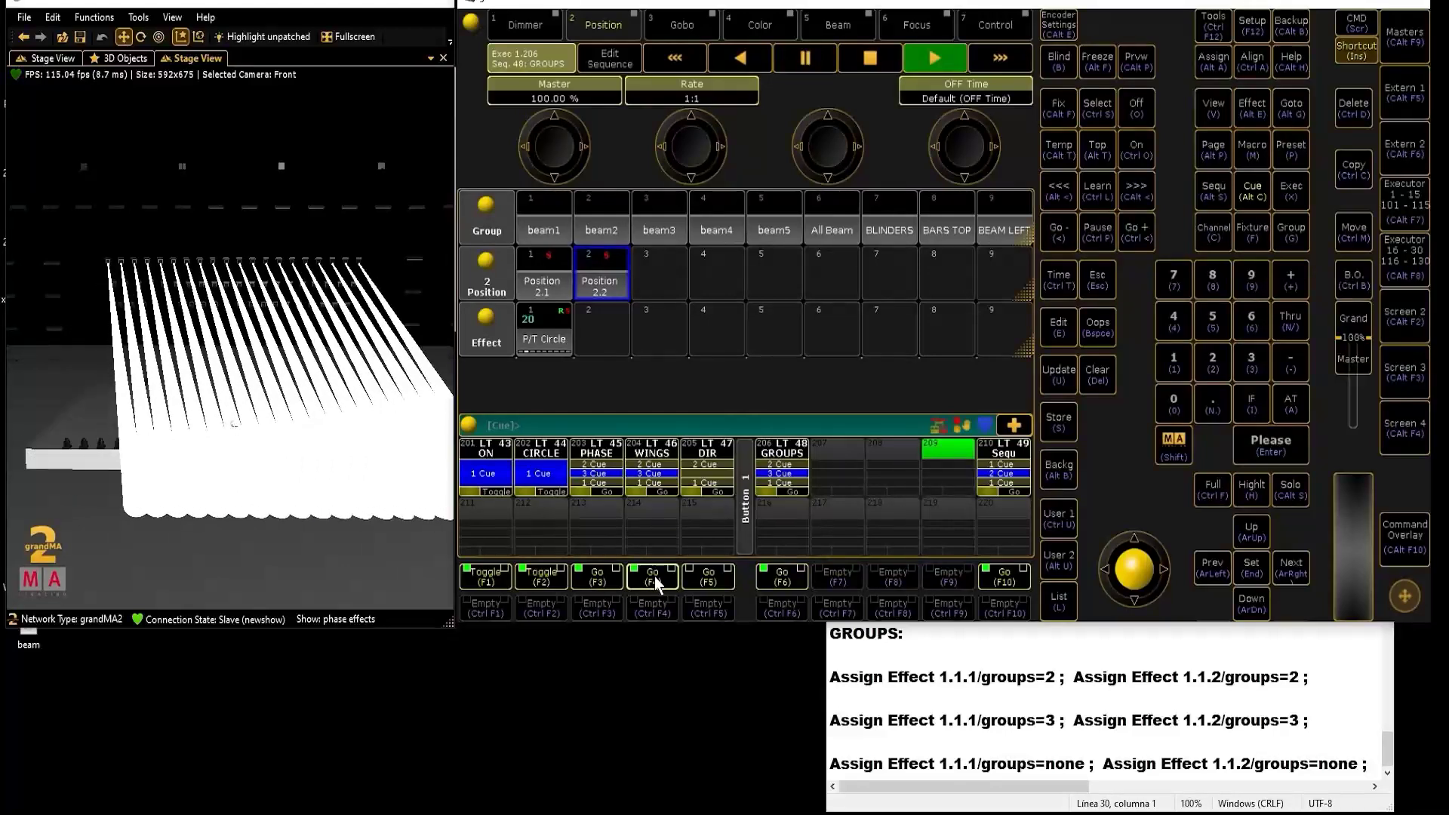
left_click(654, 576)
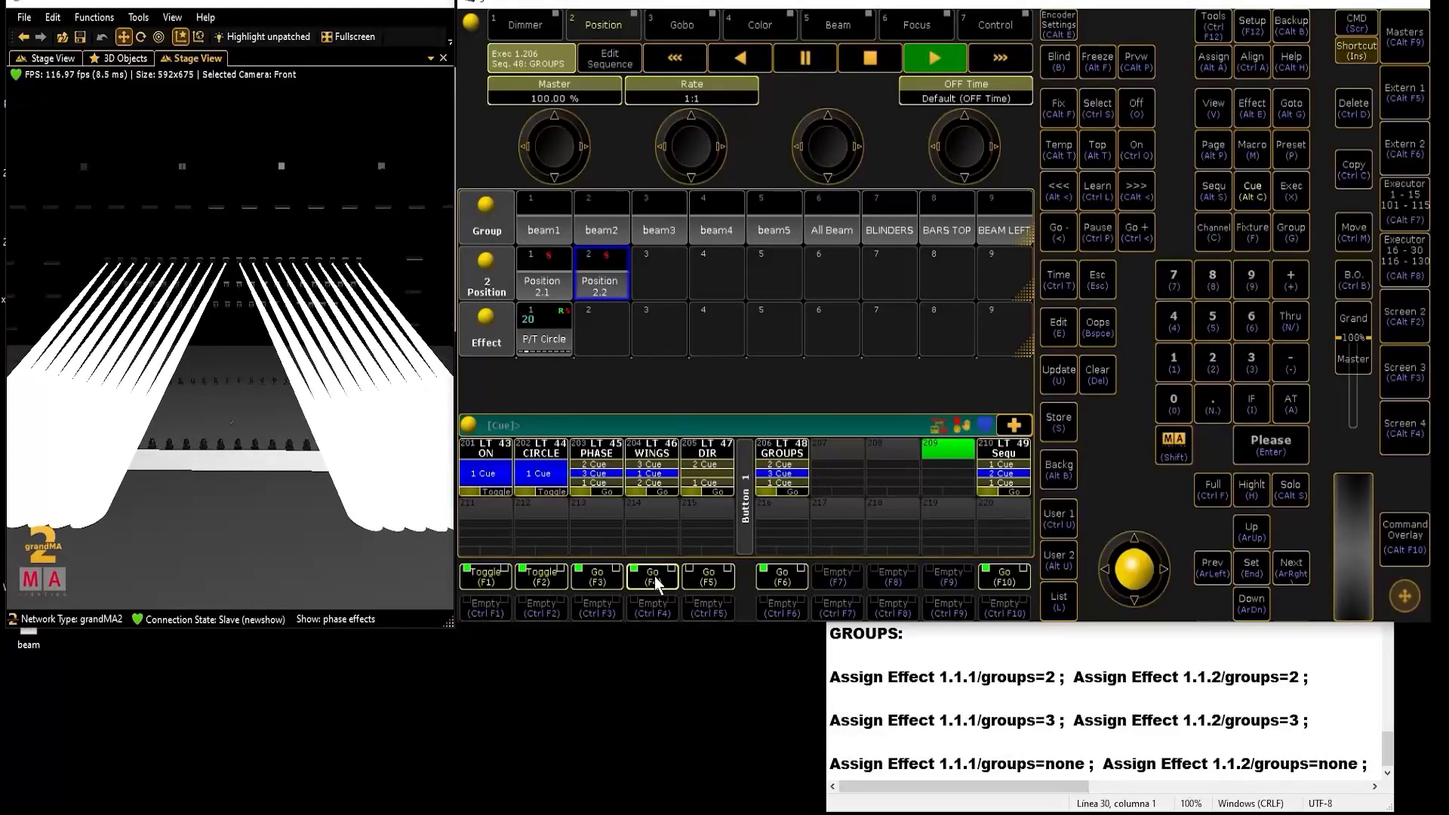
- Try further combinations by stepping through the cues of the DIR, GROUPS, PHASE and WINGS sequences
left_click(705, 578)
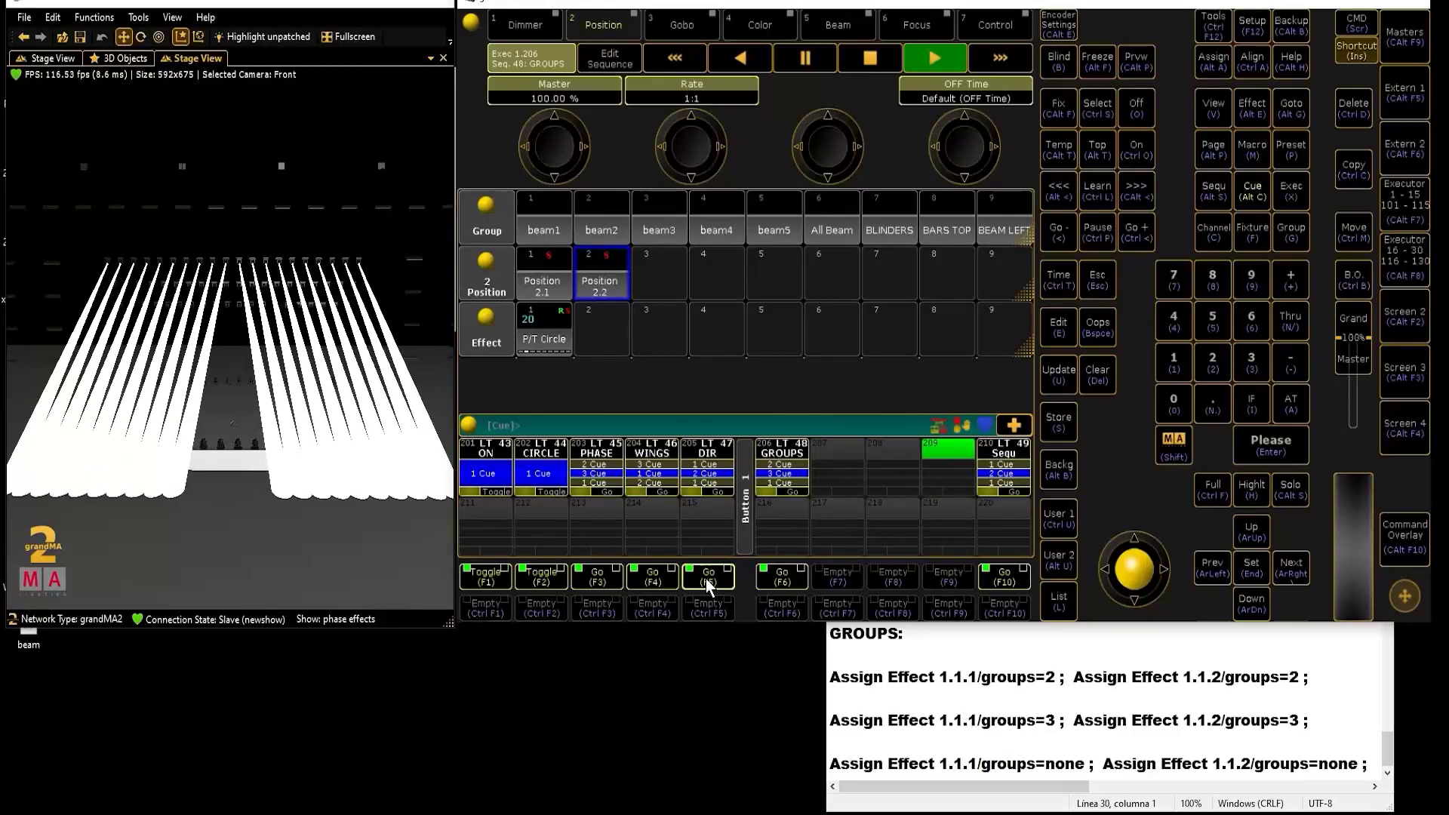
left_click(783, 578)
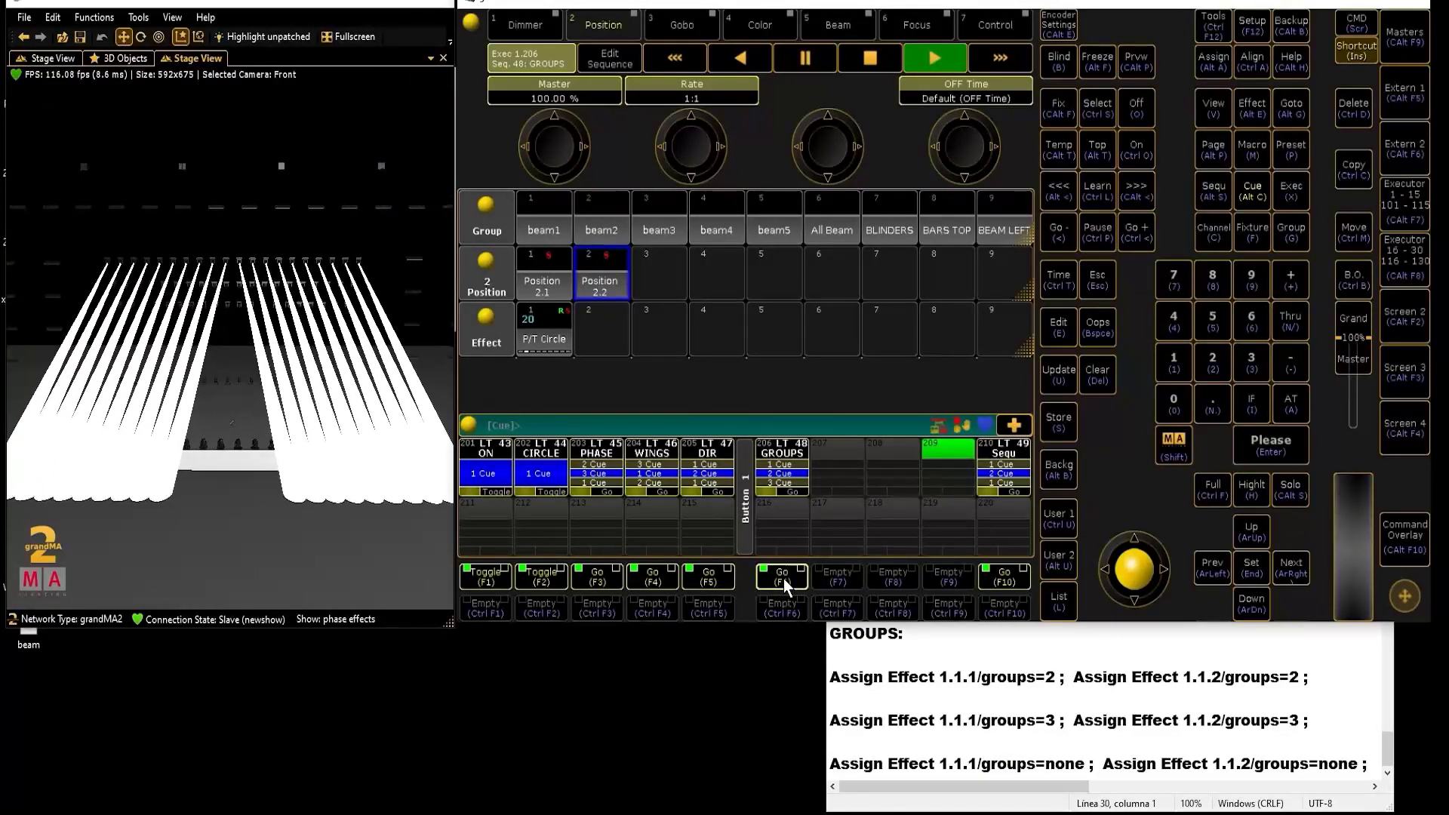
left_click(599, 580)
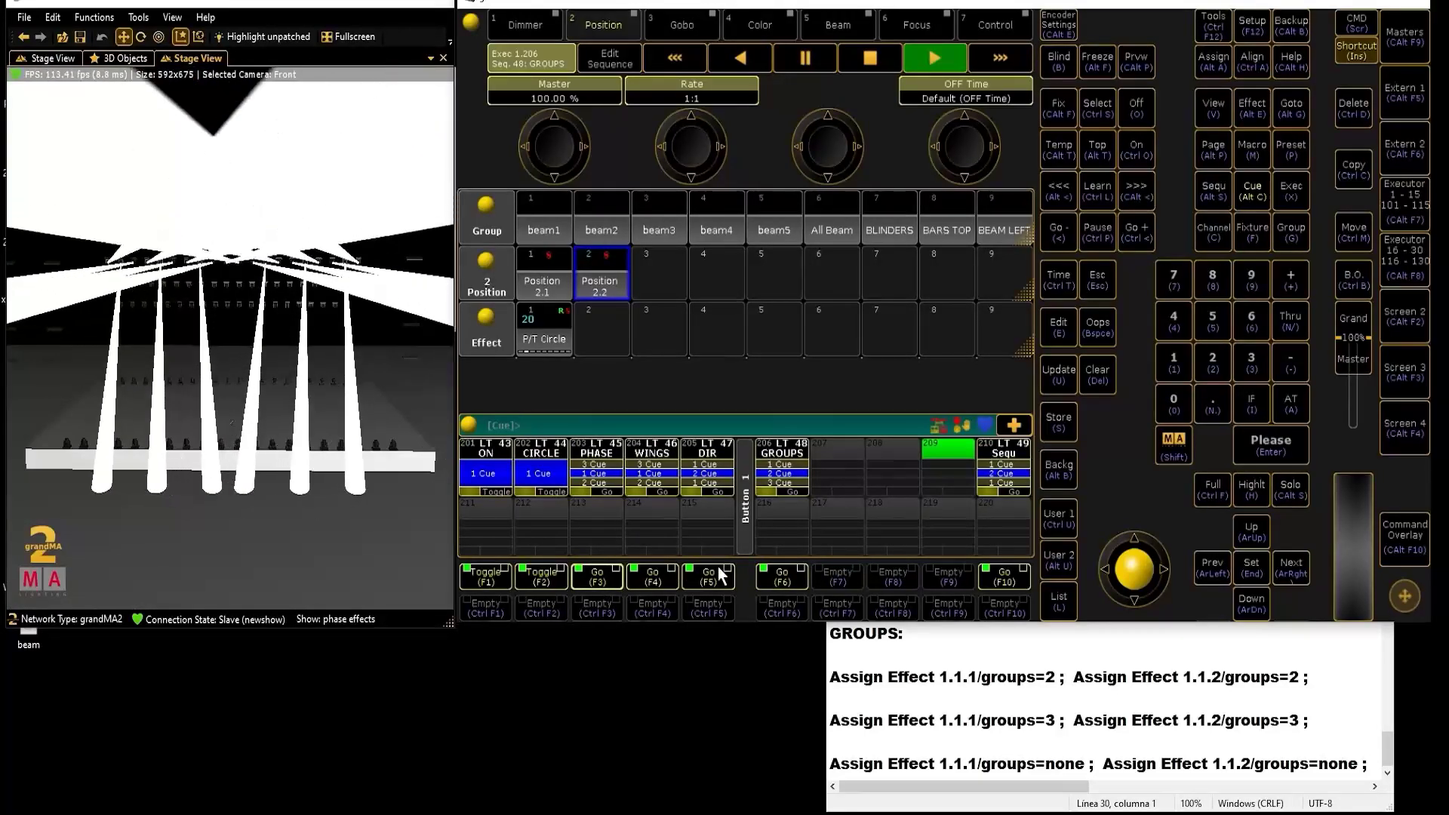
left_click(782, 578)
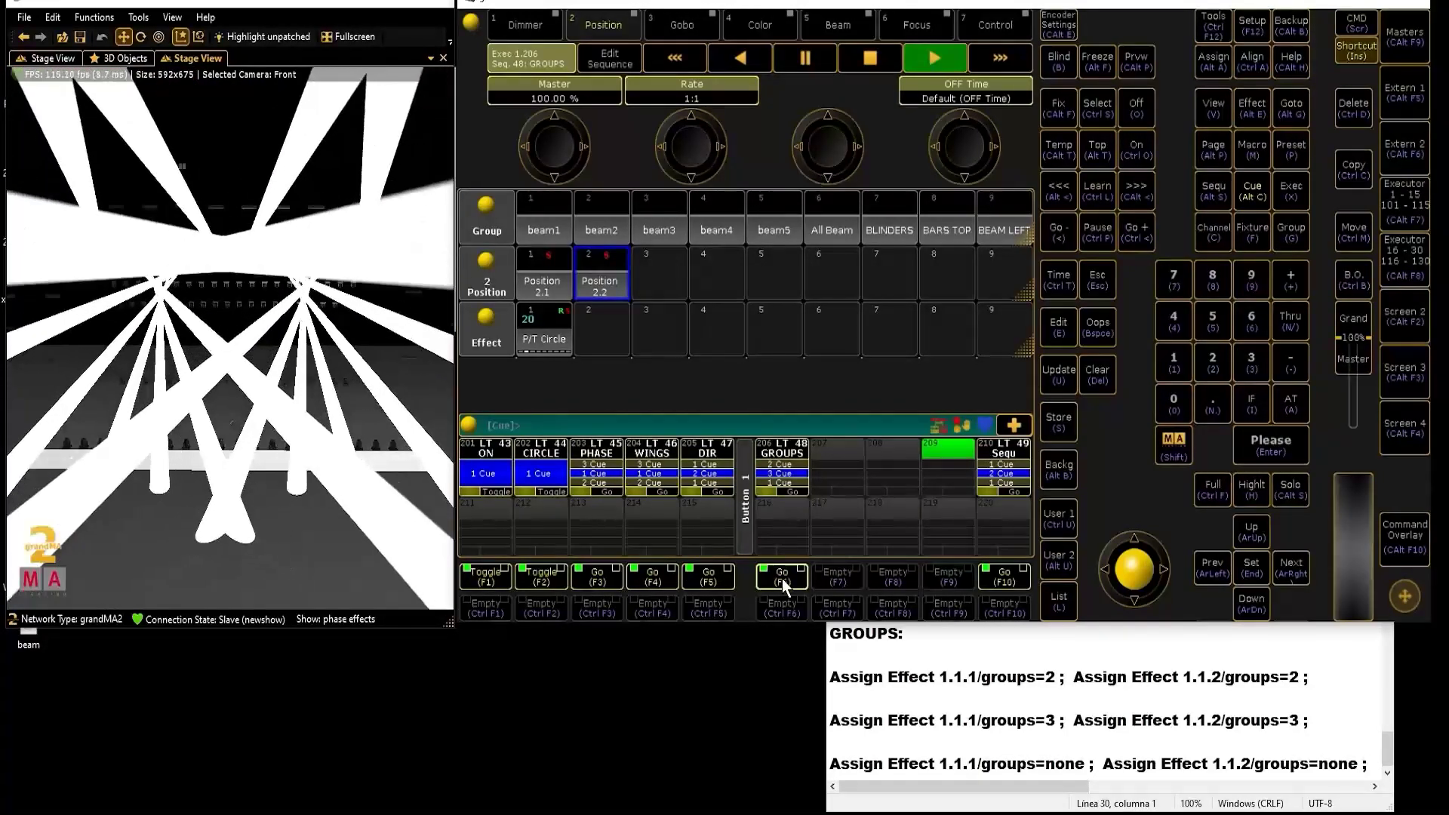
left_click(596, 580)
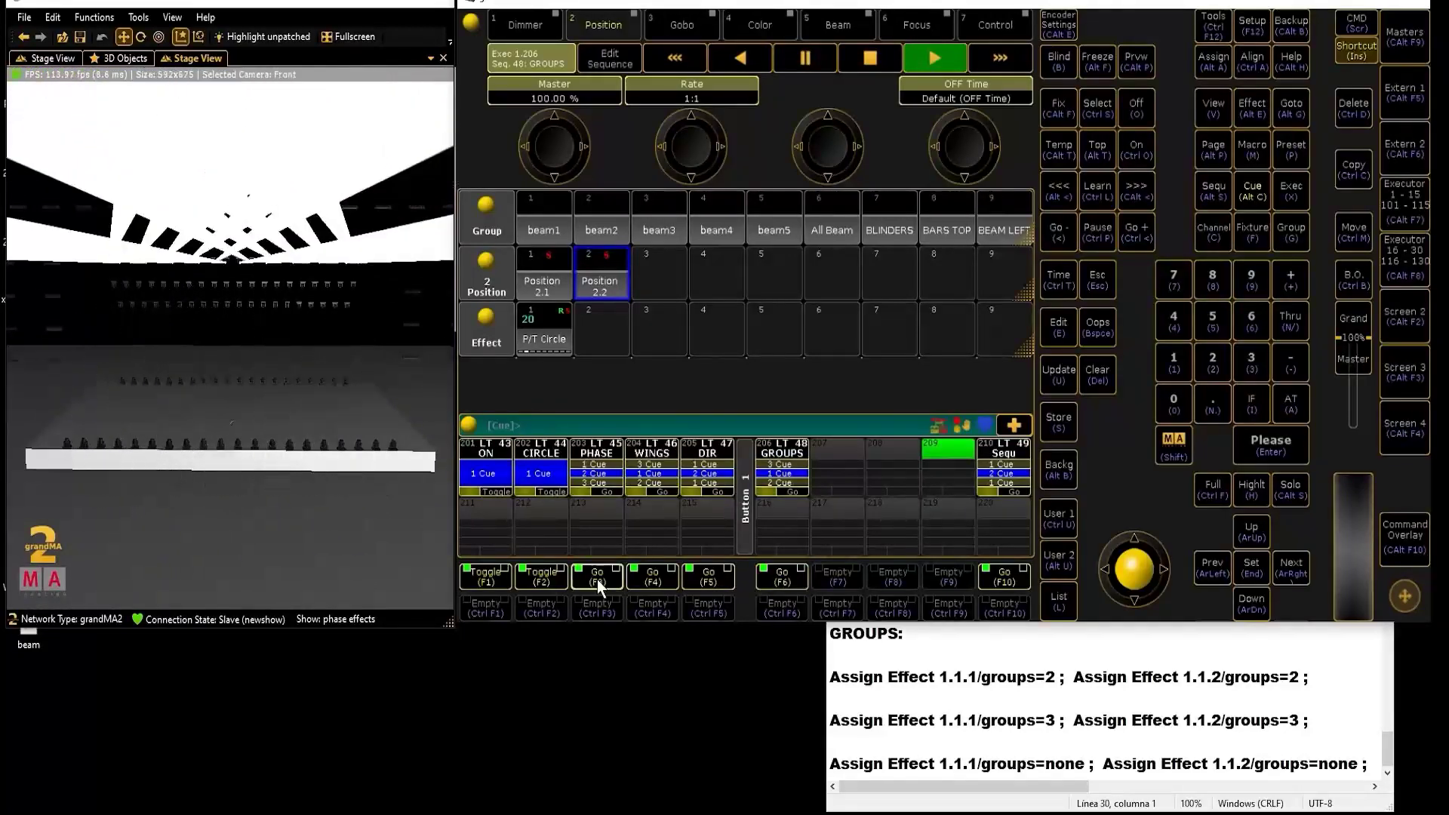
left_click(785, 573)
left_click(713, 575)
left_click(651, 578)
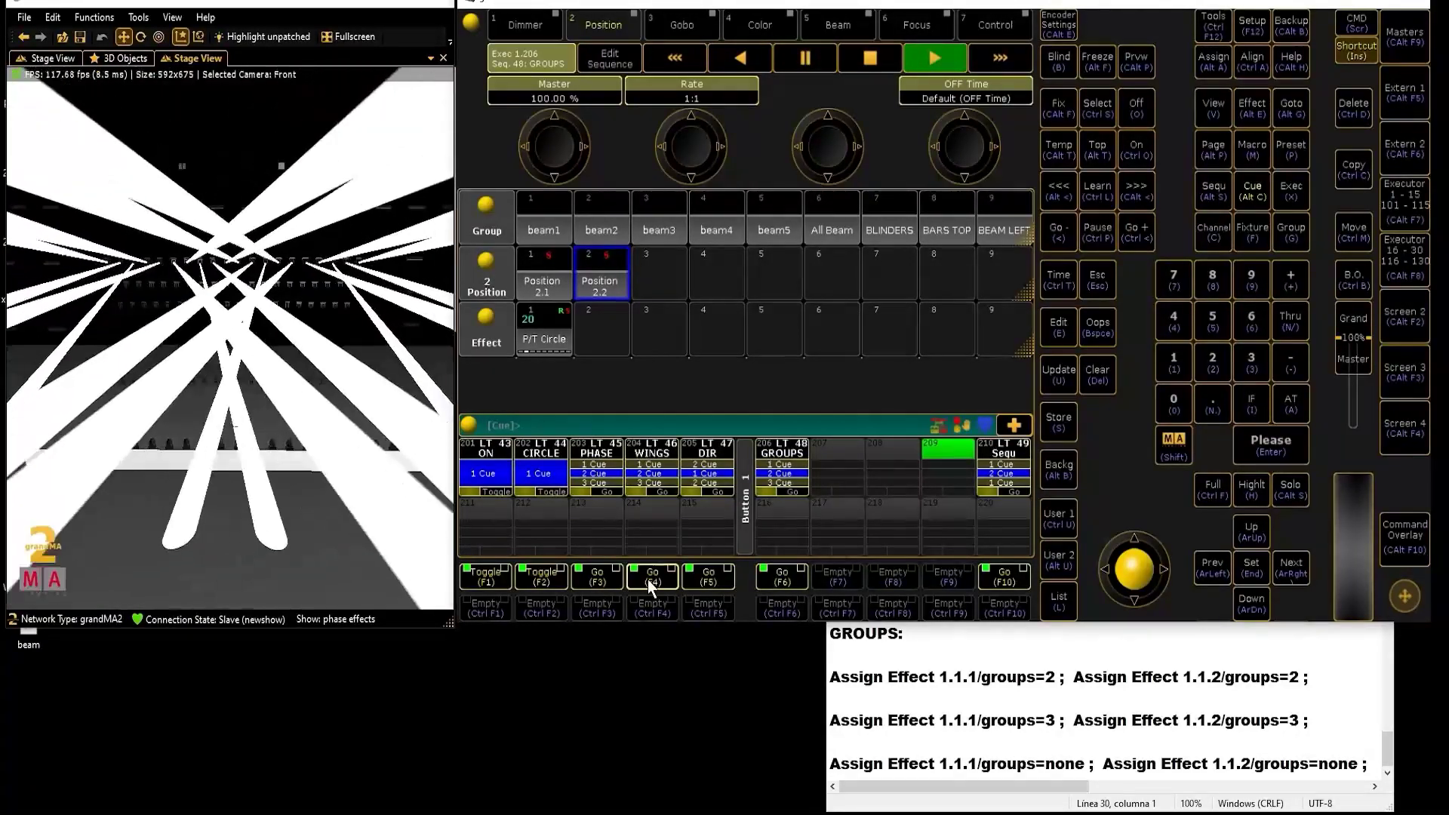
left_click(596, 577)
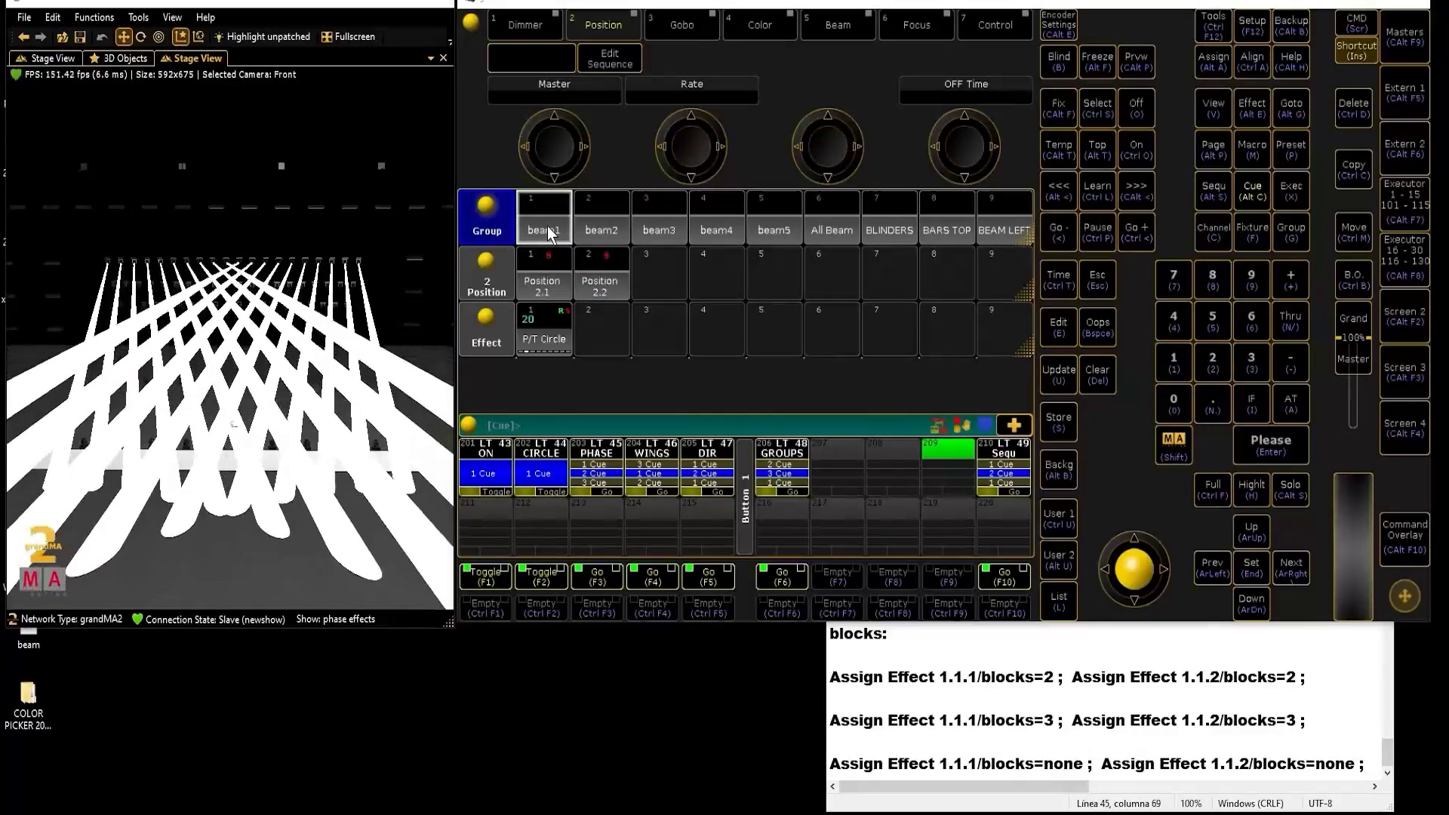
- Store three cues for the beam1 group on the empty executor 207
left_click(546, 225)
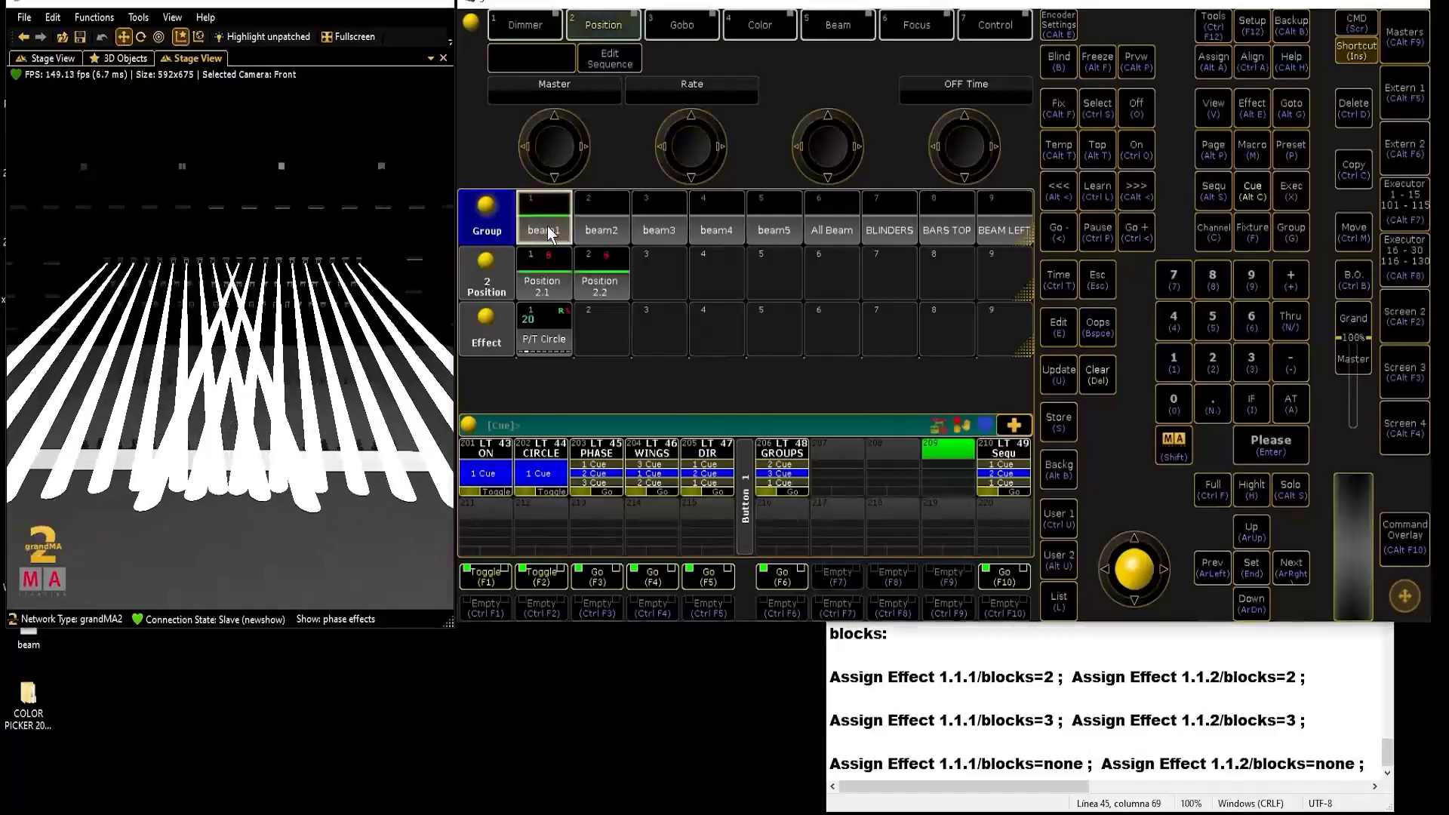
left_click(1057, 423)
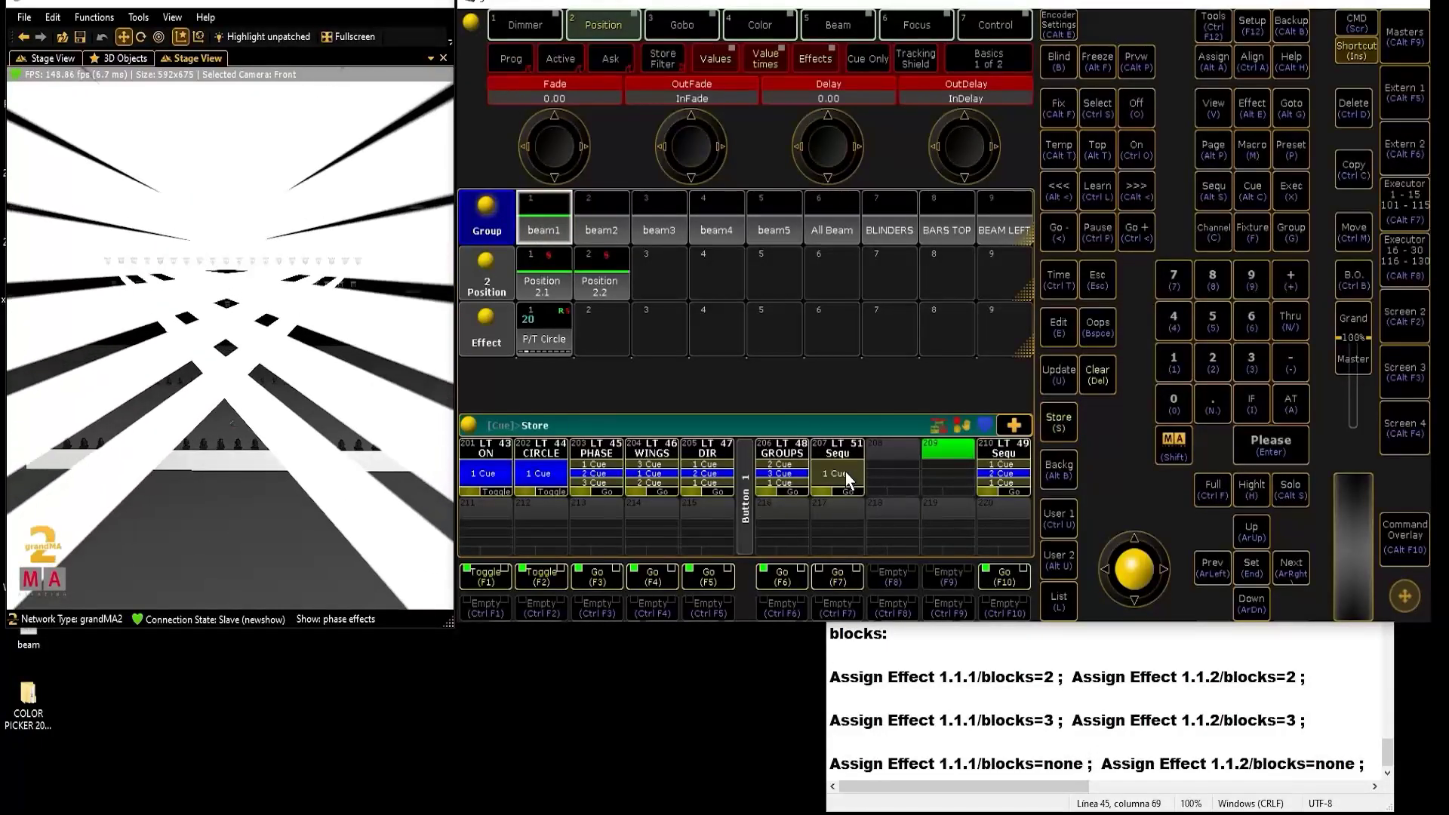
left_click(839, 459)
left_click(904, 395)
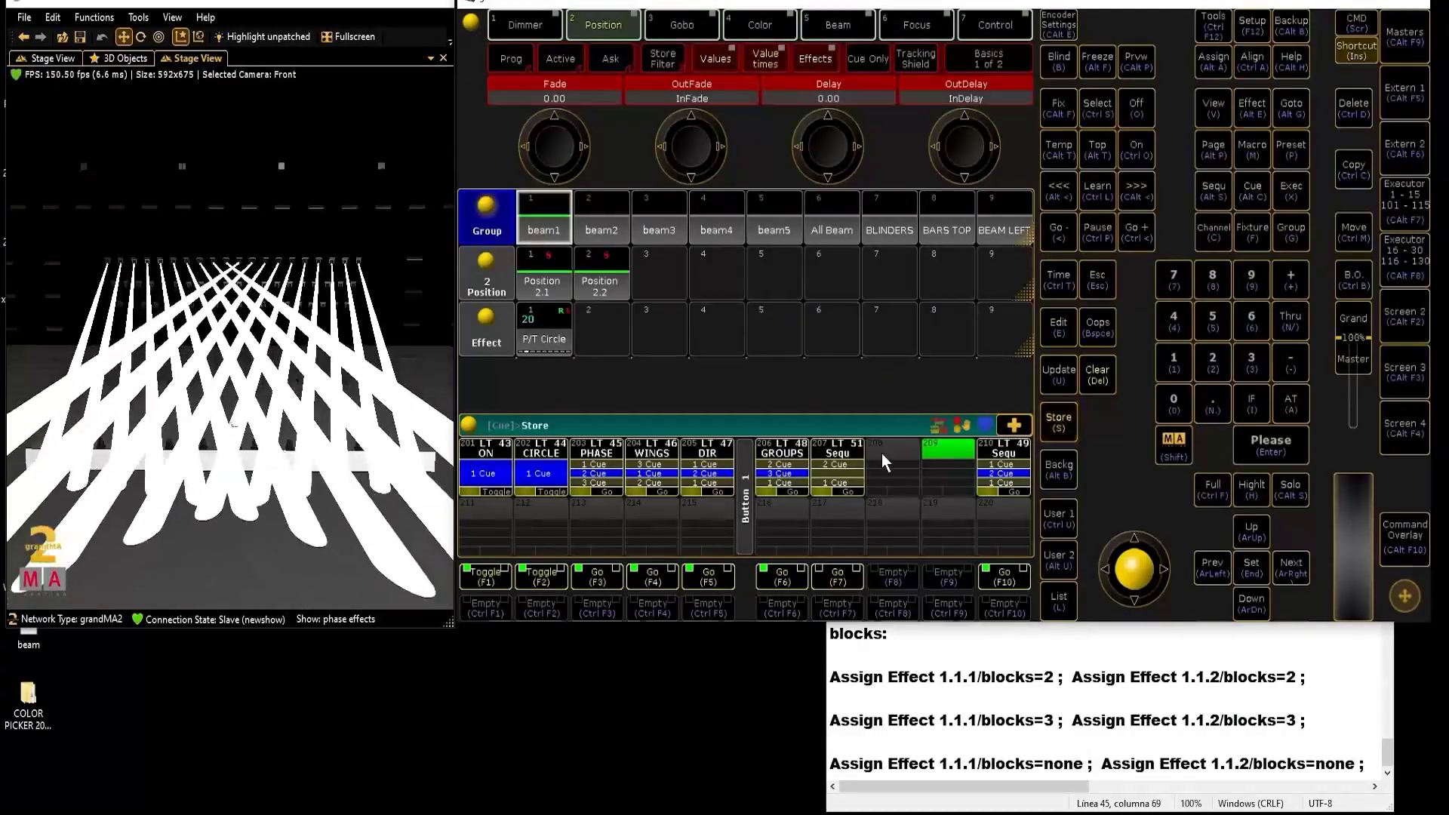
left_click(843, 471)
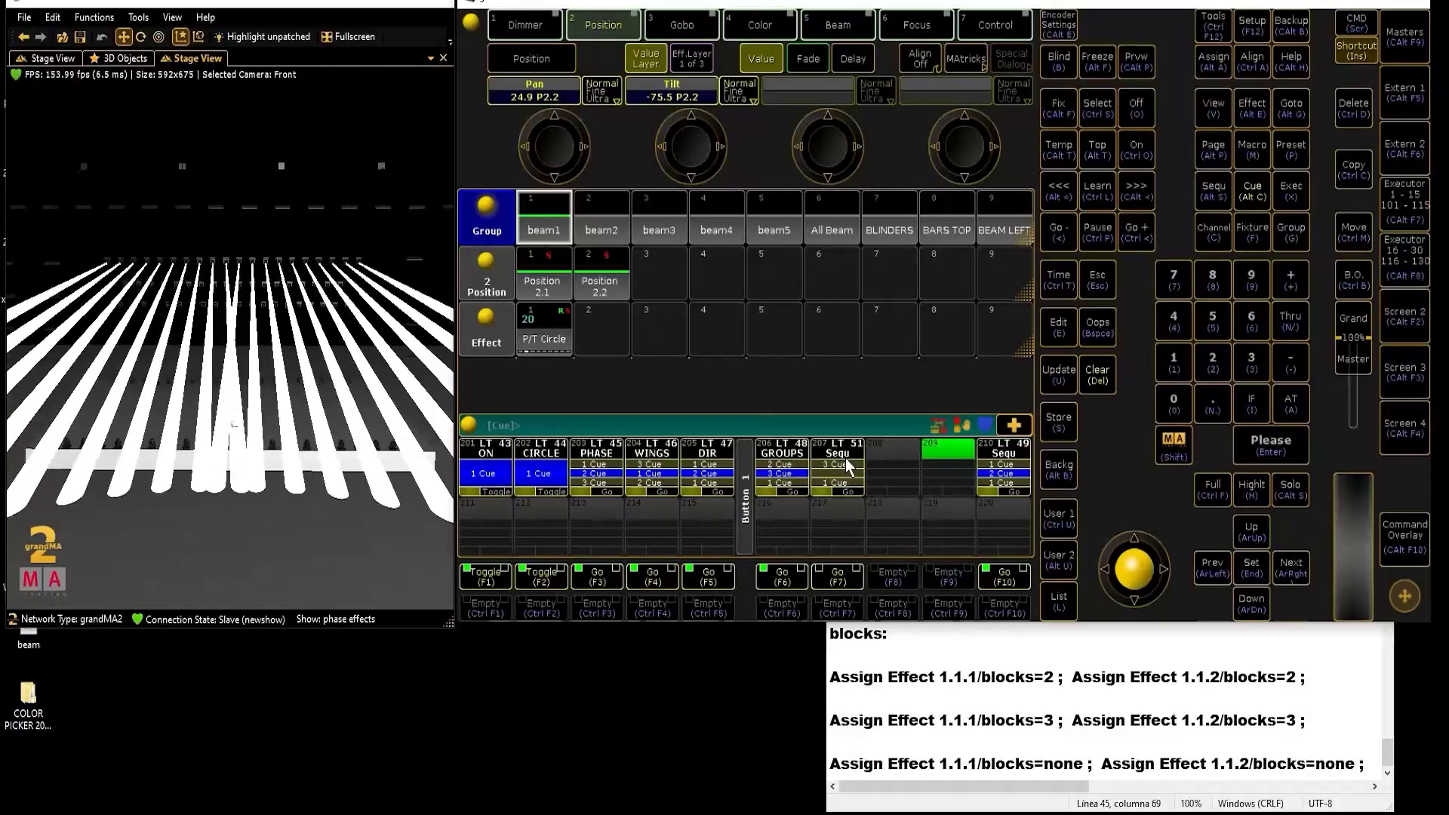
- Set cue 1's CMD in executor 207's sequence to "Assign Effect 1.1.1/blocks=2 ; Assign Effect 1.1.2/blocks=2 ;", copied from the notes
left_click(844, 462)
left_click_drag(559, 478, 663, 476)
left_click(667, 252)
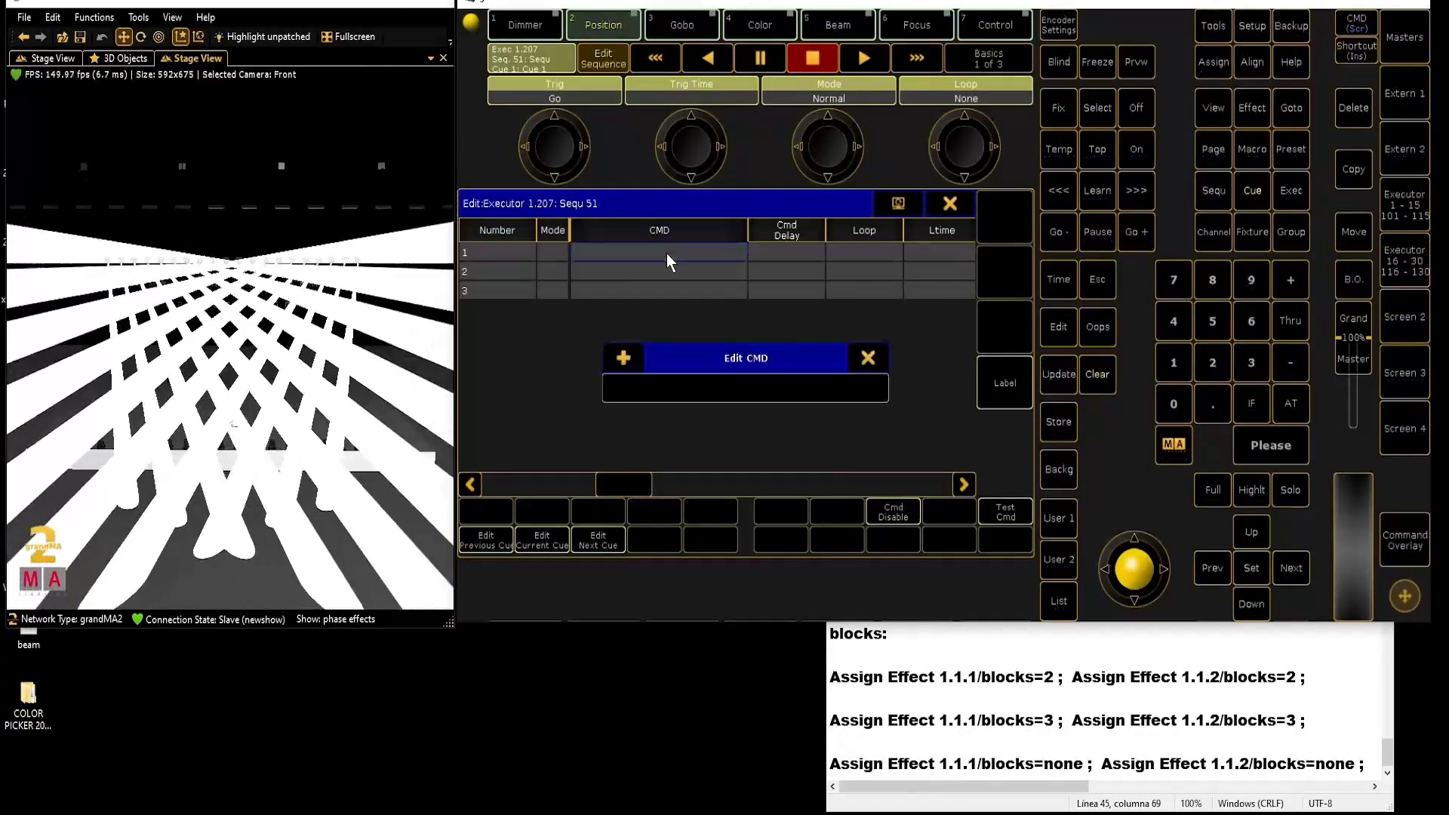
left_click_drag(1306, 677, 832, 681)
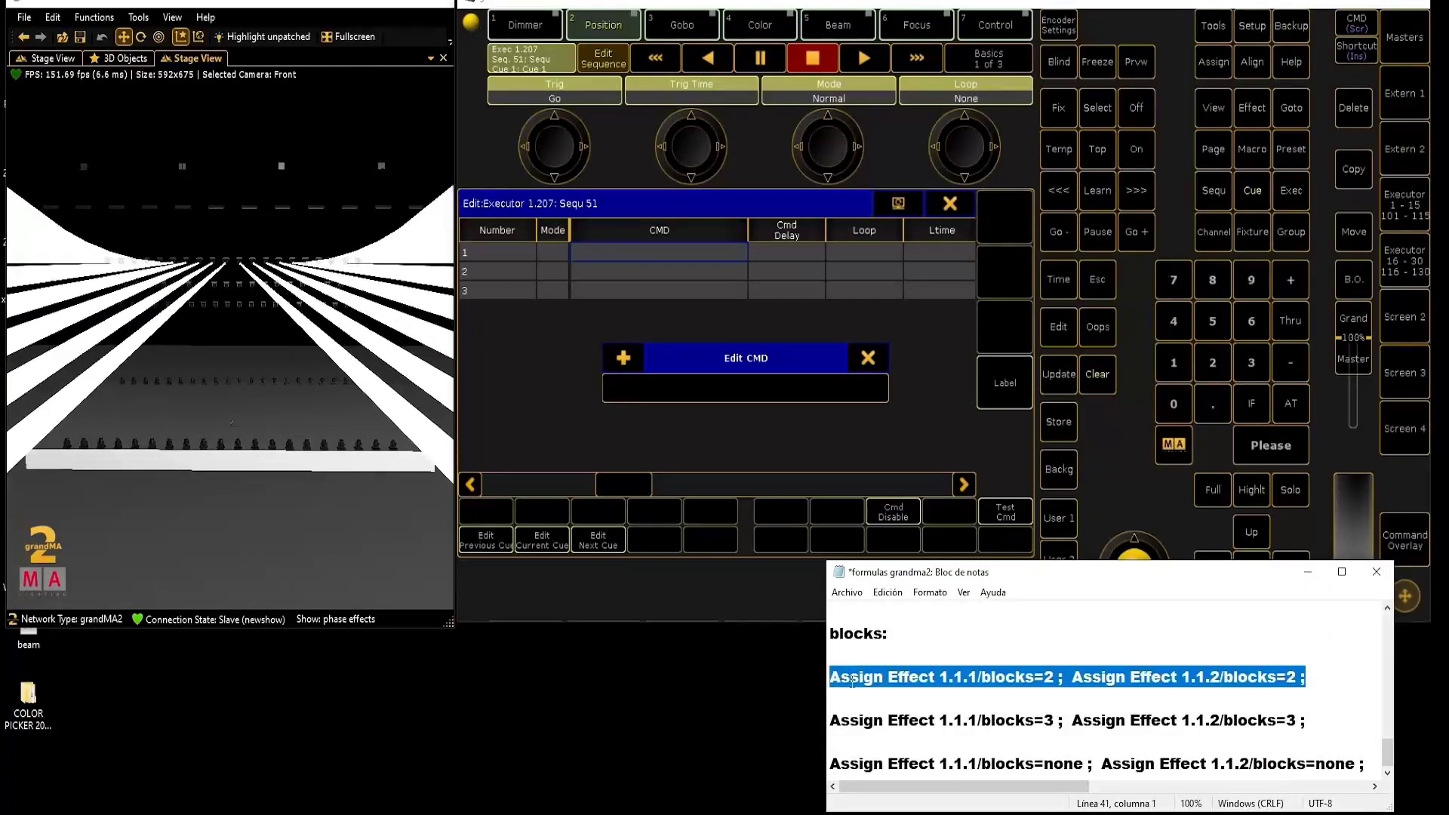
right_click(852, 679)
left_click(903, 496)
left_click(741, 388)
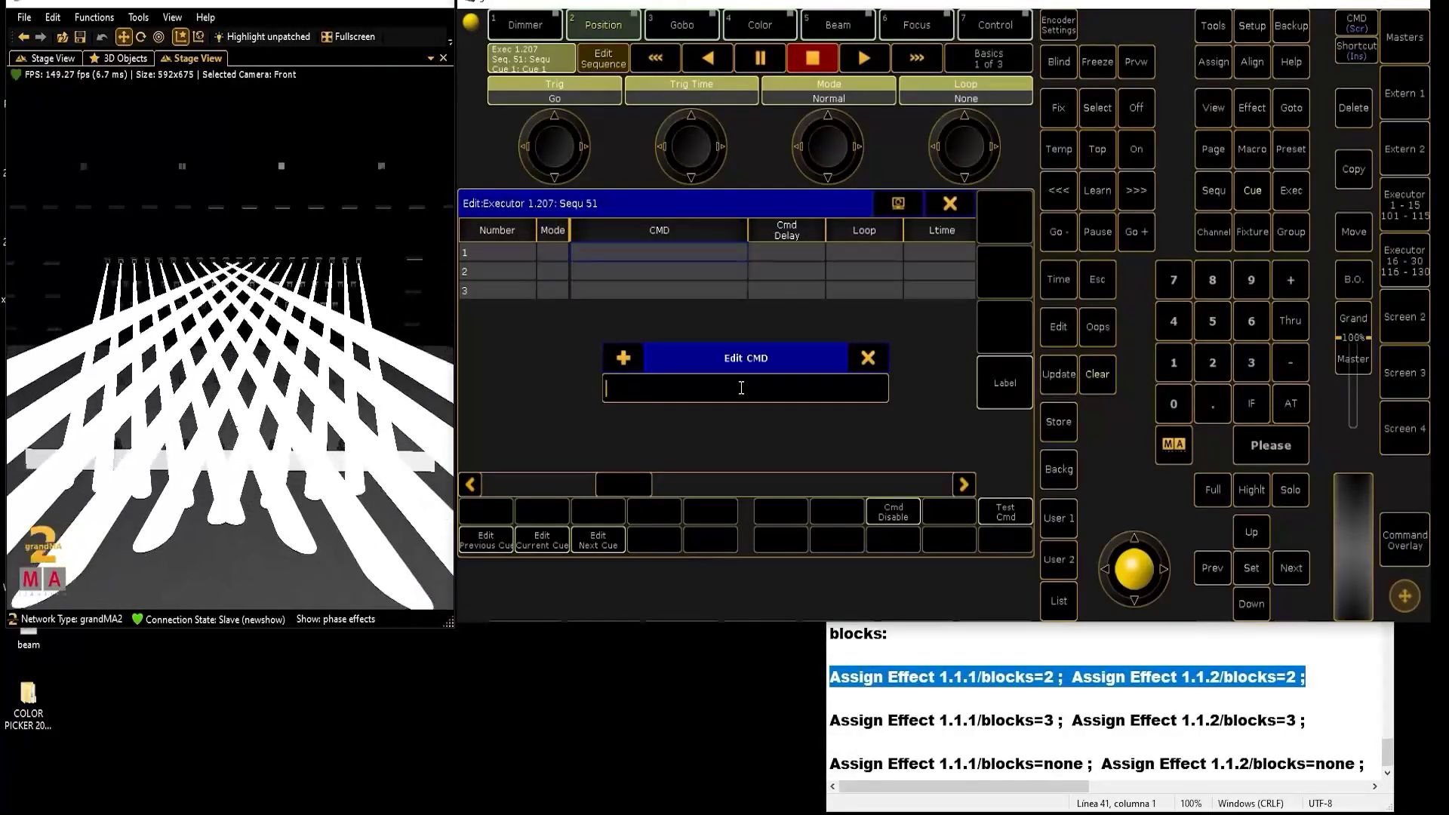
key("ctrl+v")
key("Return")
- Fill cue 2's CMD with the notes' blocks=3 command line for Effects 1.1.1 and 1.1.2
left_click(691, 270)
left_click(690, 270)
left_click_drag(1306, 721, 832, 721)
right_click(882, 724)
left_click(919, 528)
left_click(773, 390)
key("ctrl+v")
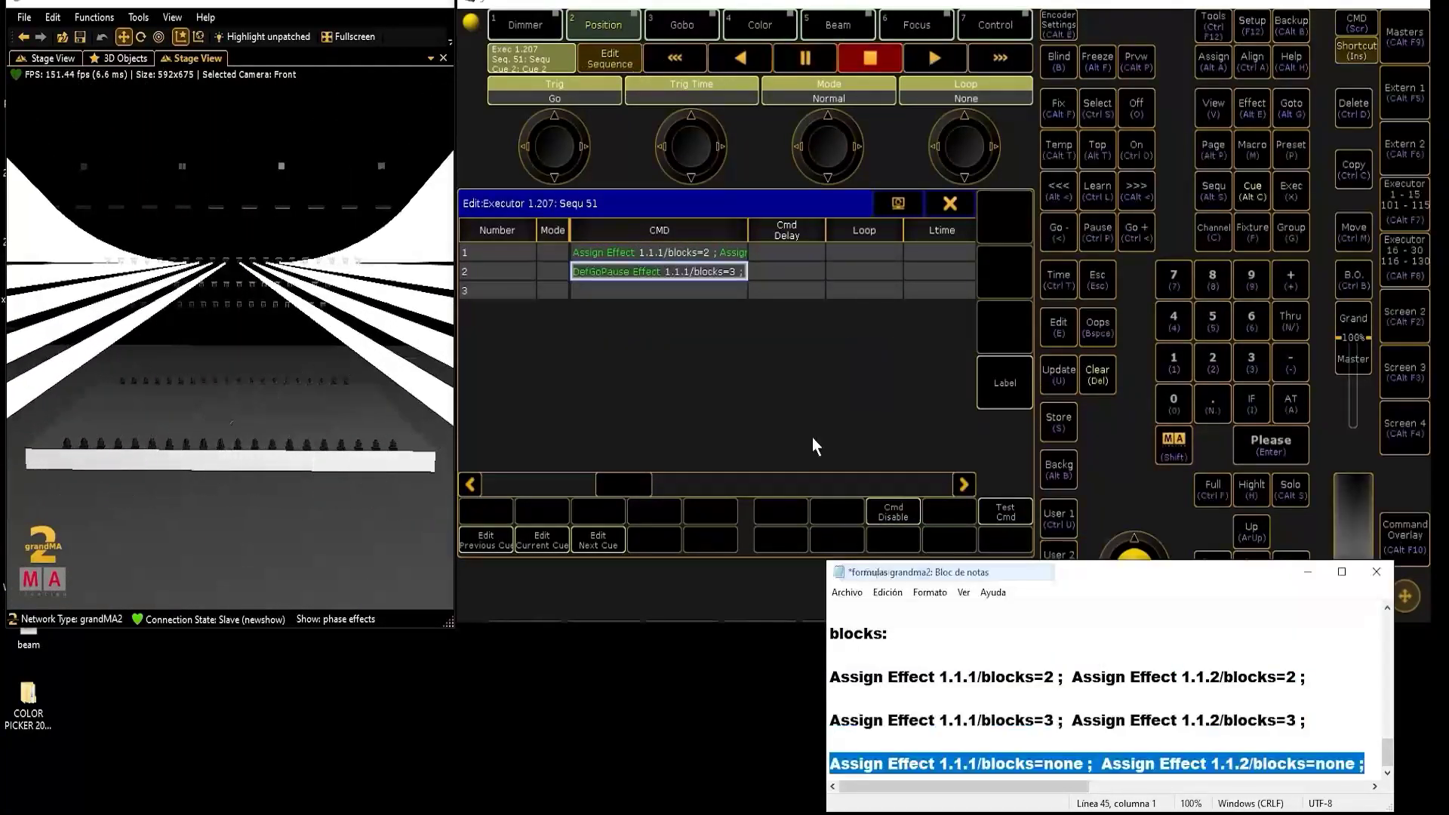
- Set cue 3's CMD to "Assign Effect 1.1.1/blocks=none ; Assign Effect 1.1.2/blocks=none ;" and close the sequence editor
right_click(699, 288)
key("ctrl+v")
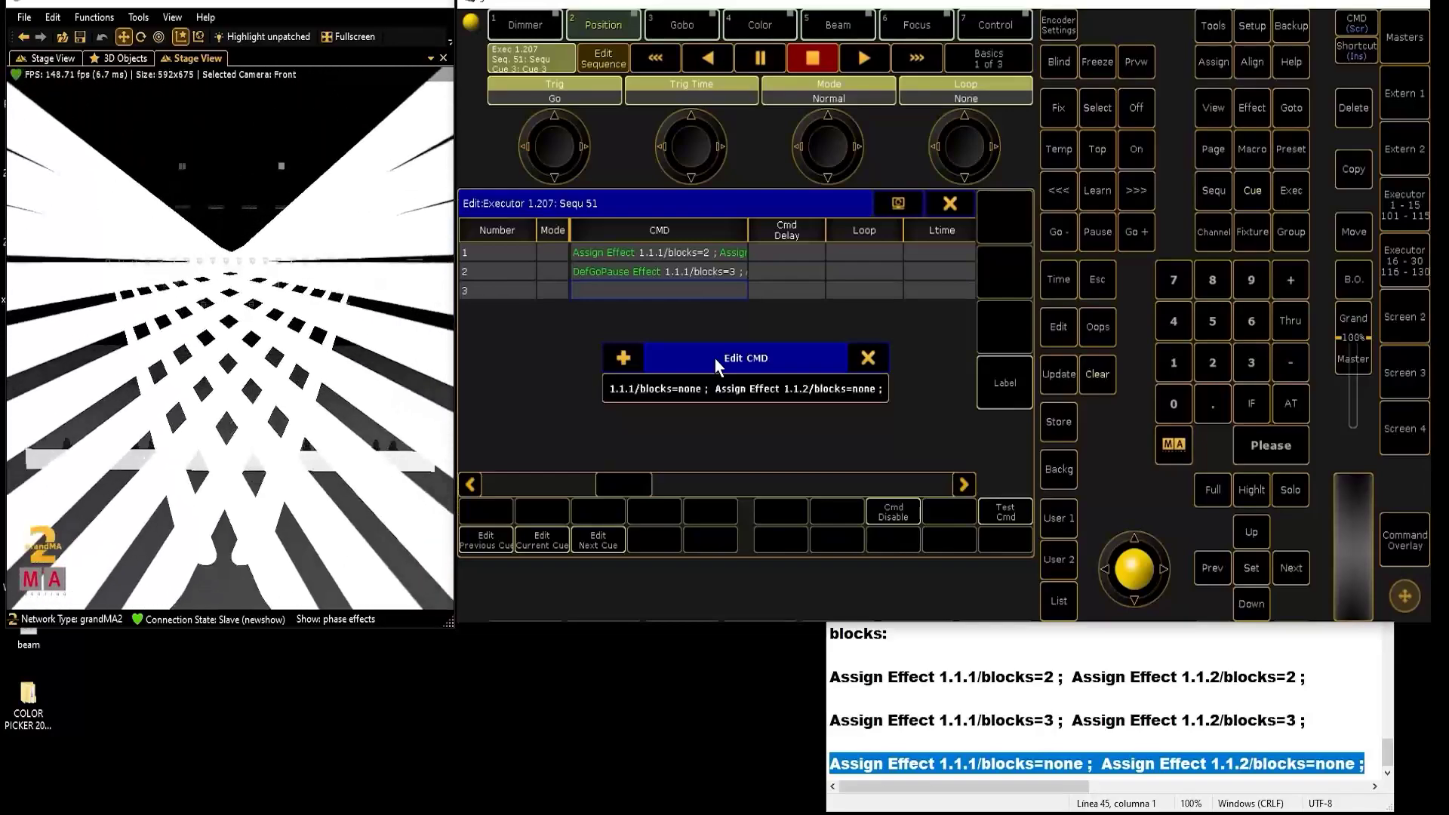
key("Return")
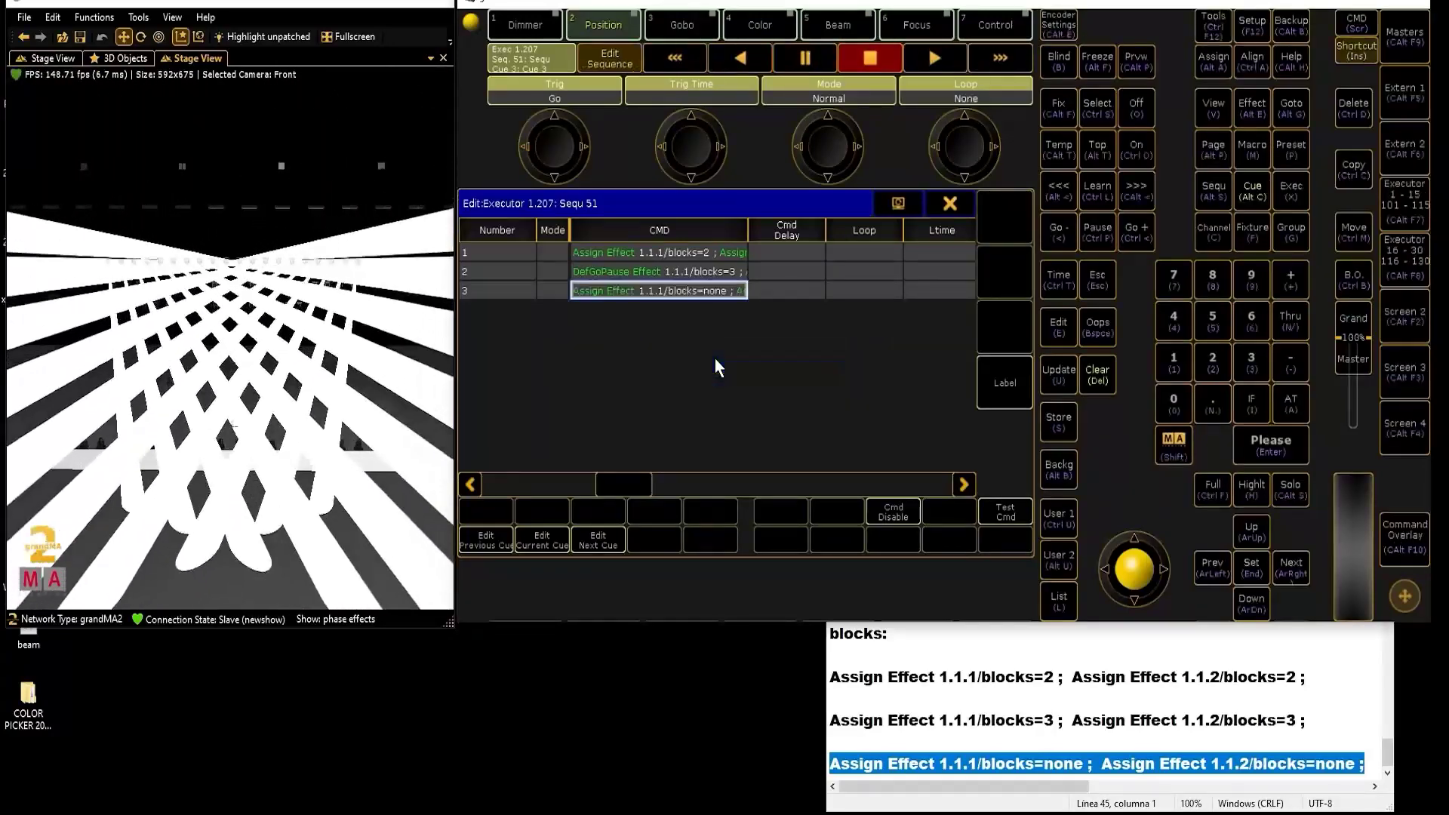
left_click(949, 202)
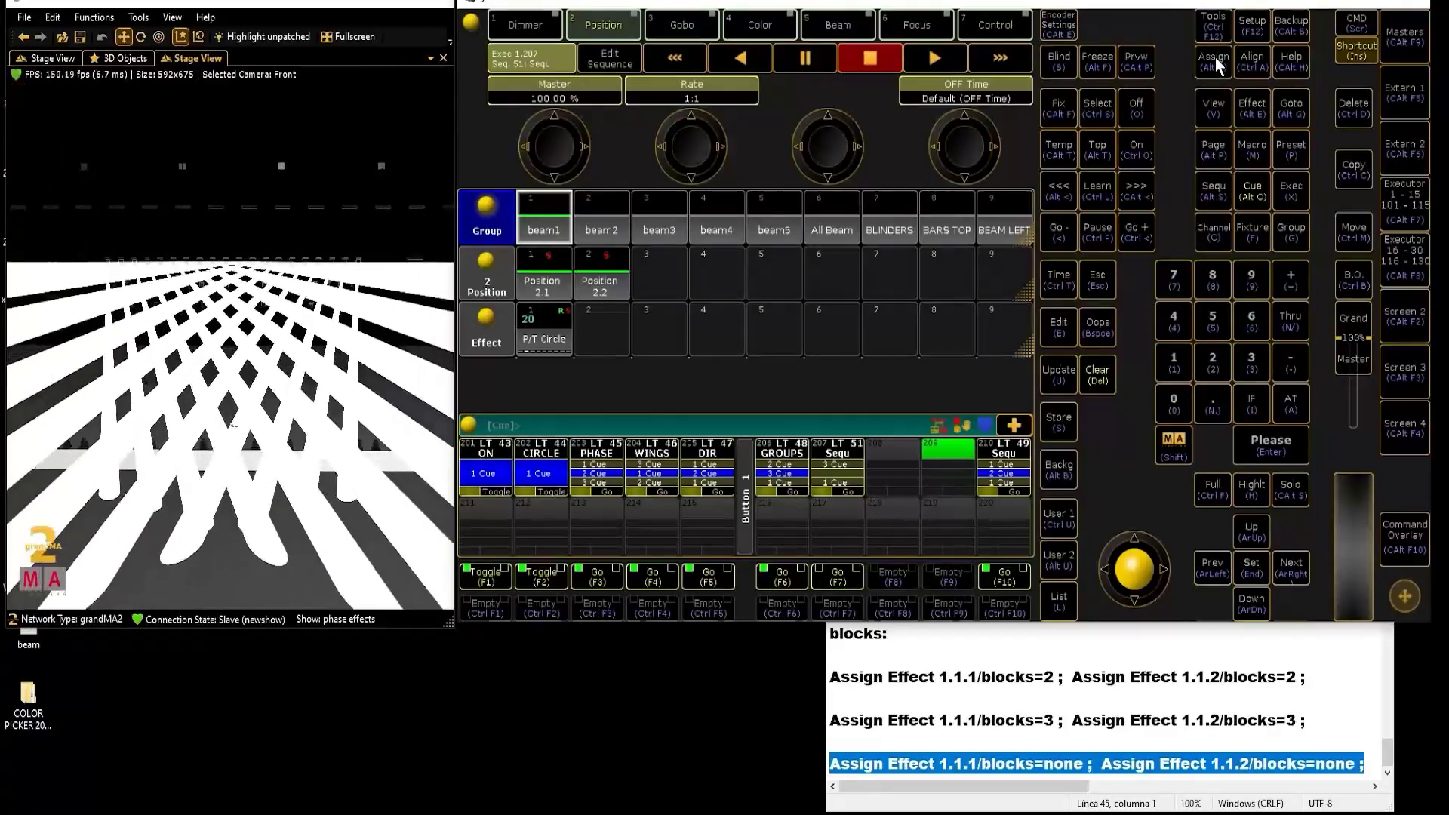
- Label executor 207's sequence "blocks"
double_click(1215, 58)
left_click(830, 460)
type("blocks")
key("Return")
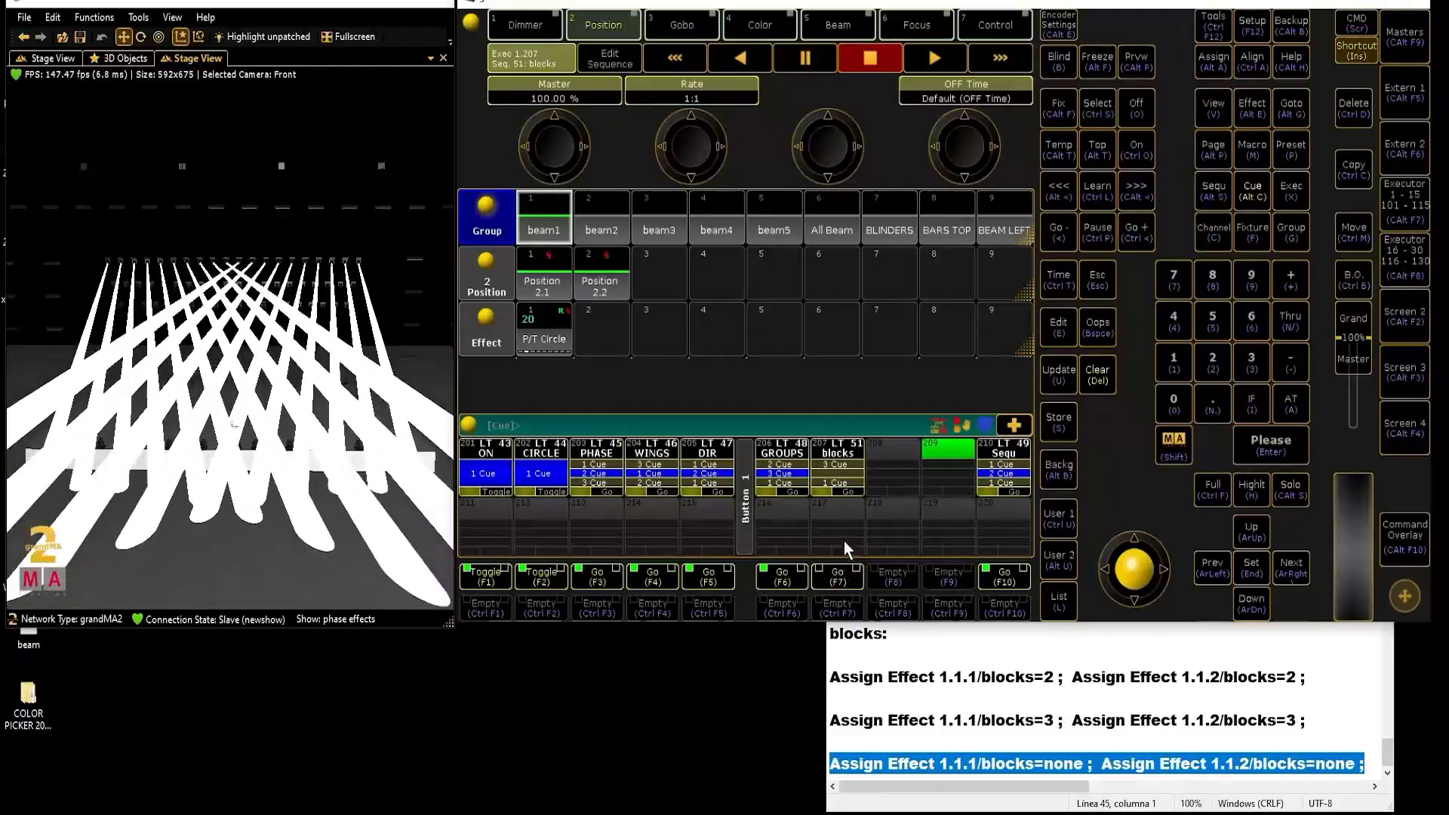
- Start the blocks sequence and advance it to cue 2 while the circle effect runs
left_click(835, 572)
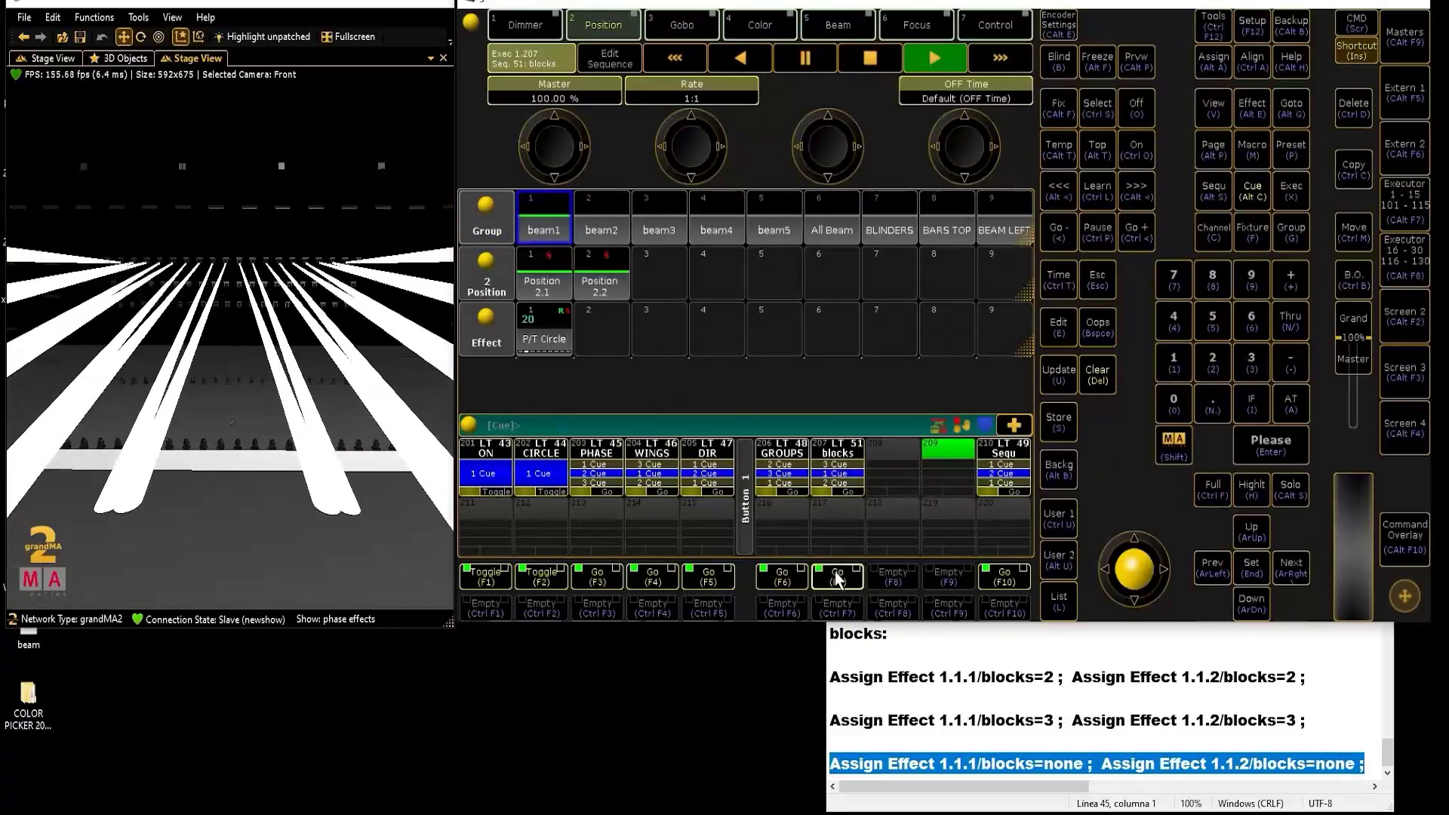
left_click(210, 266)
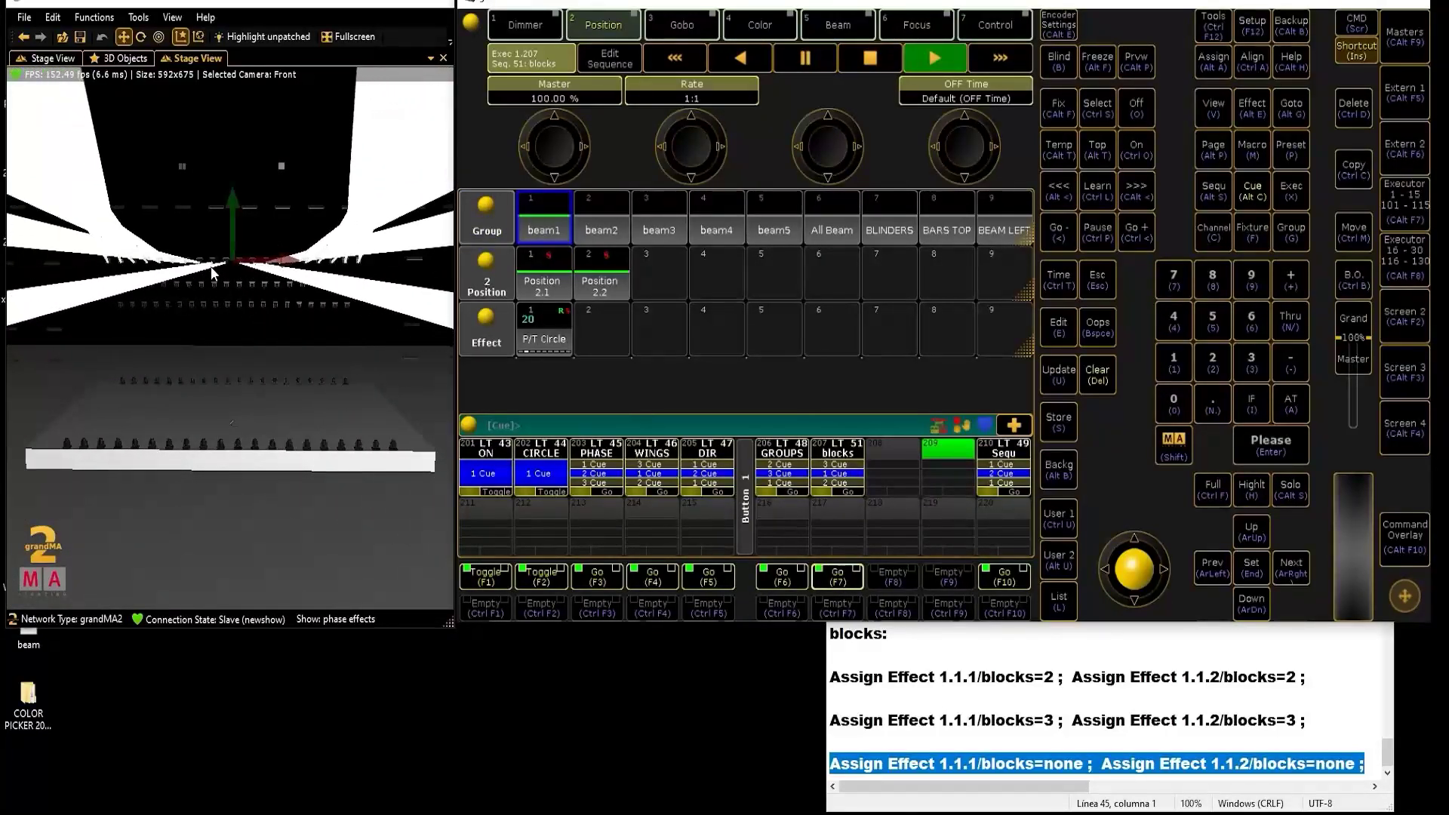
left_click(840, 576)
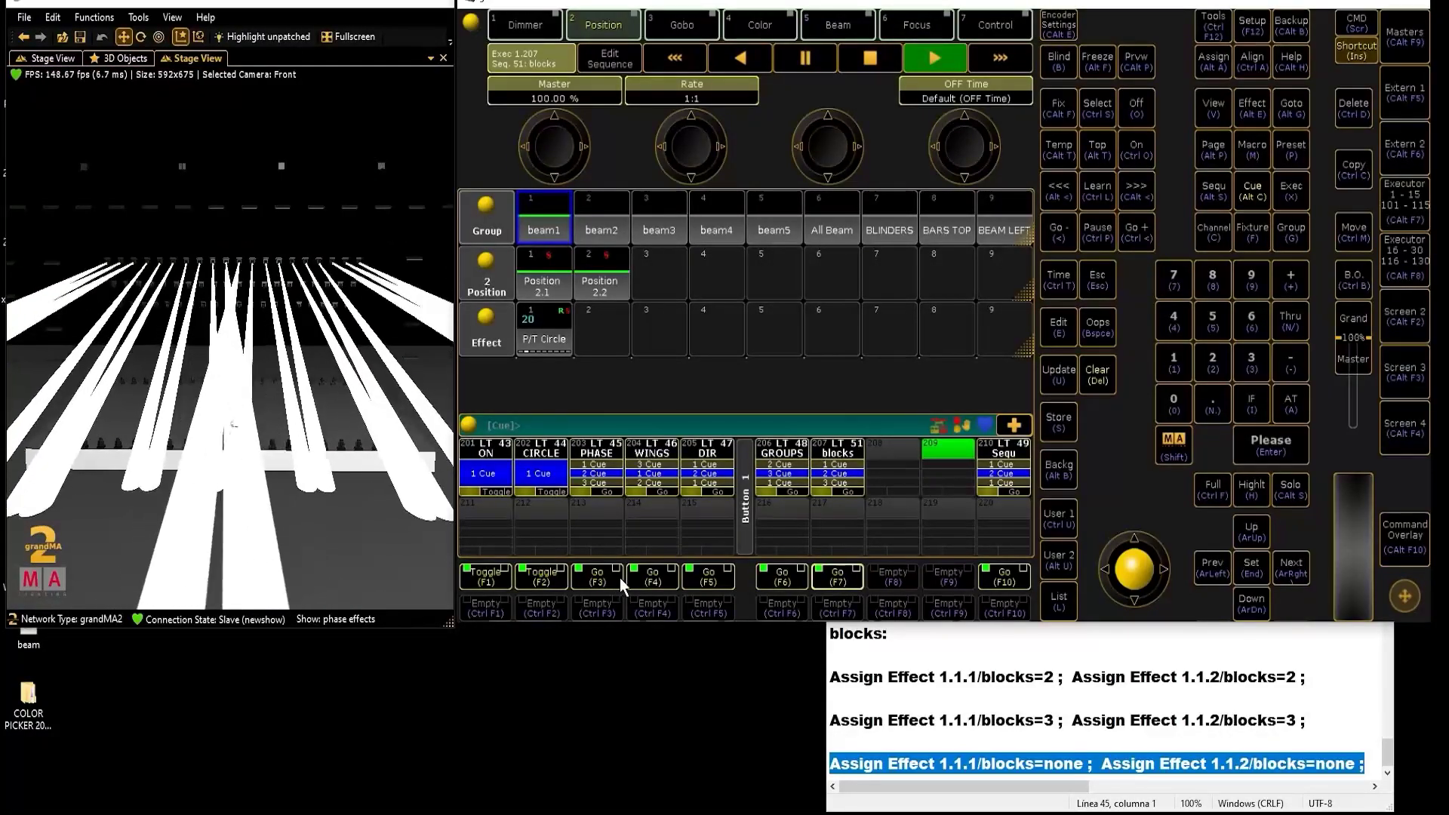
- Combine the blocks effect with further cues of the WINGS, GROUPS and PHASE sequences
left_click(647, 581)
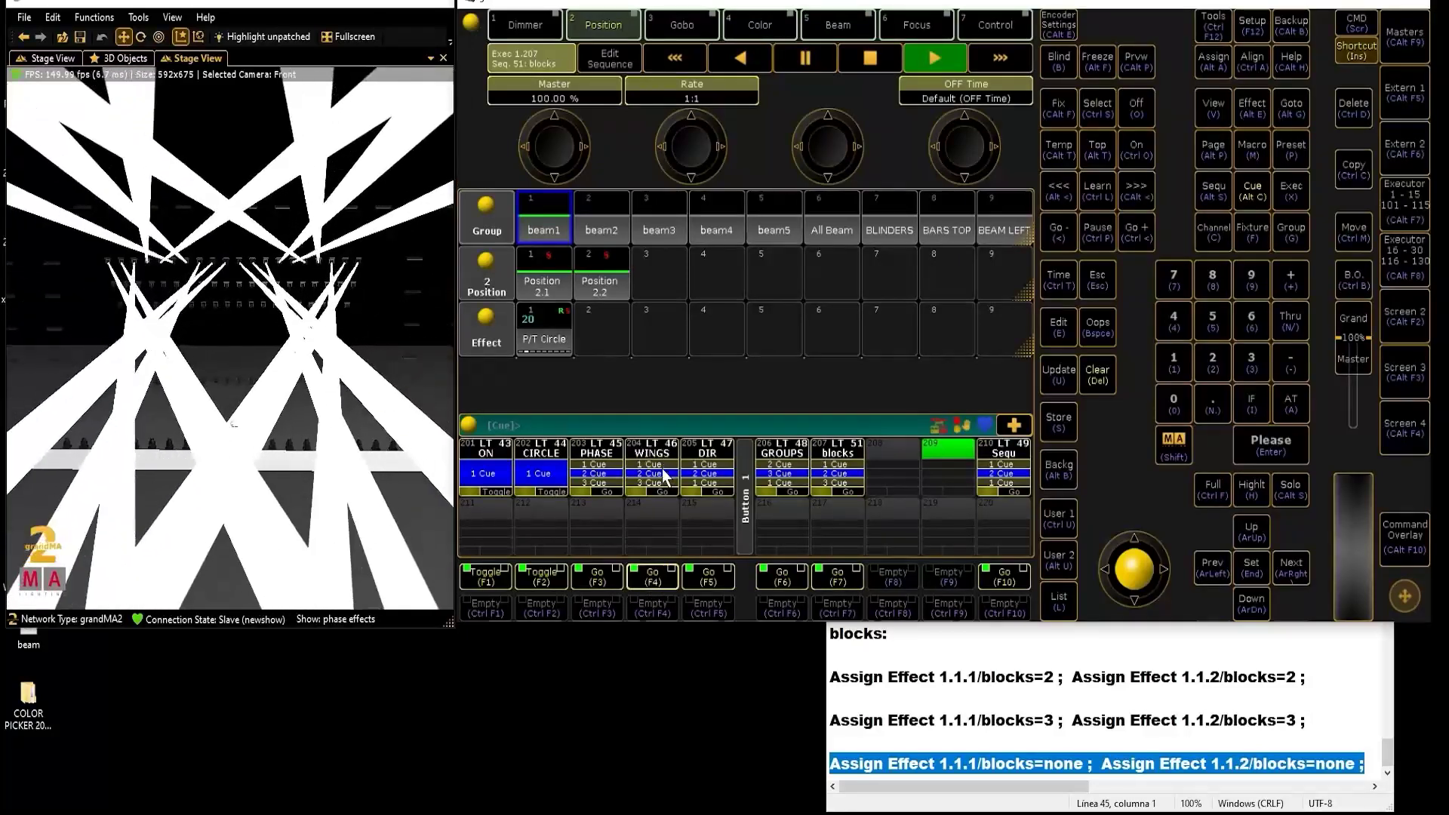
left_click(782, 576)
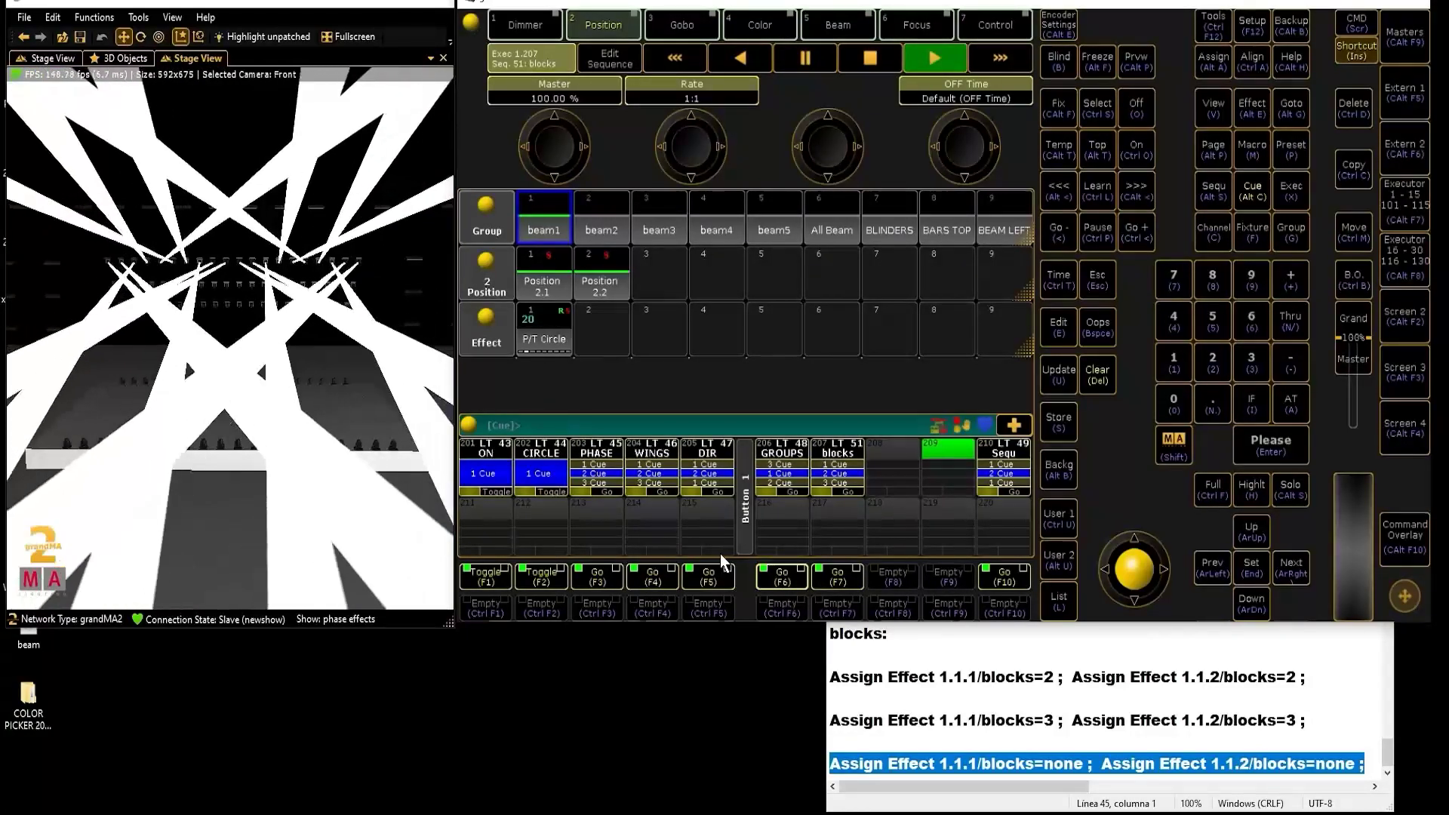
left_click(604, 581)
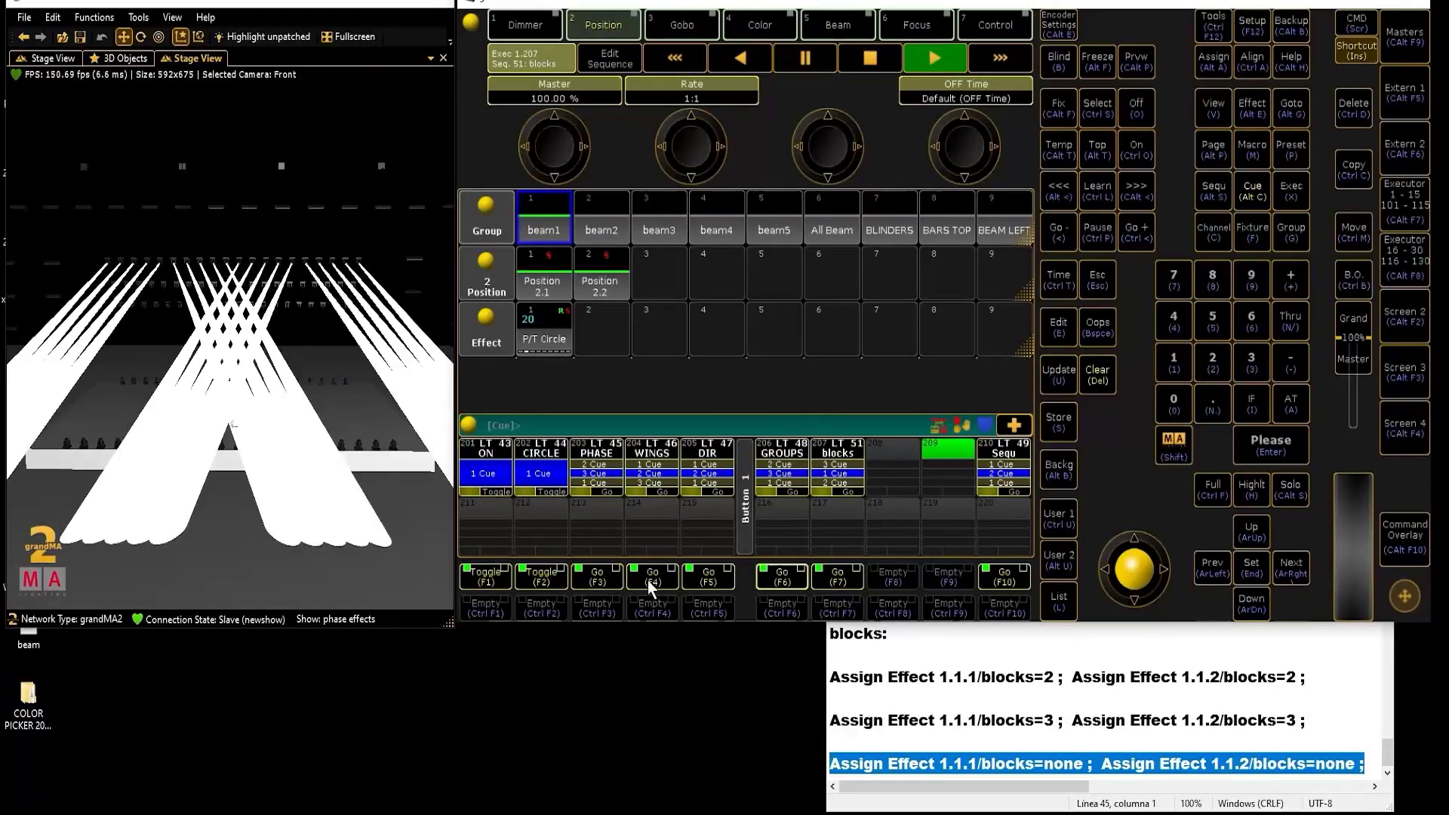
left_click(655, 580)
left_click(652, 577)
left_click(601, 575)
- Step the blocks sequence through its three cues, then advance the GROUPS sequence twice
left_click(838, 575)
left_click(838, 575)
left_click(838, 575)
left_click(779, 578)
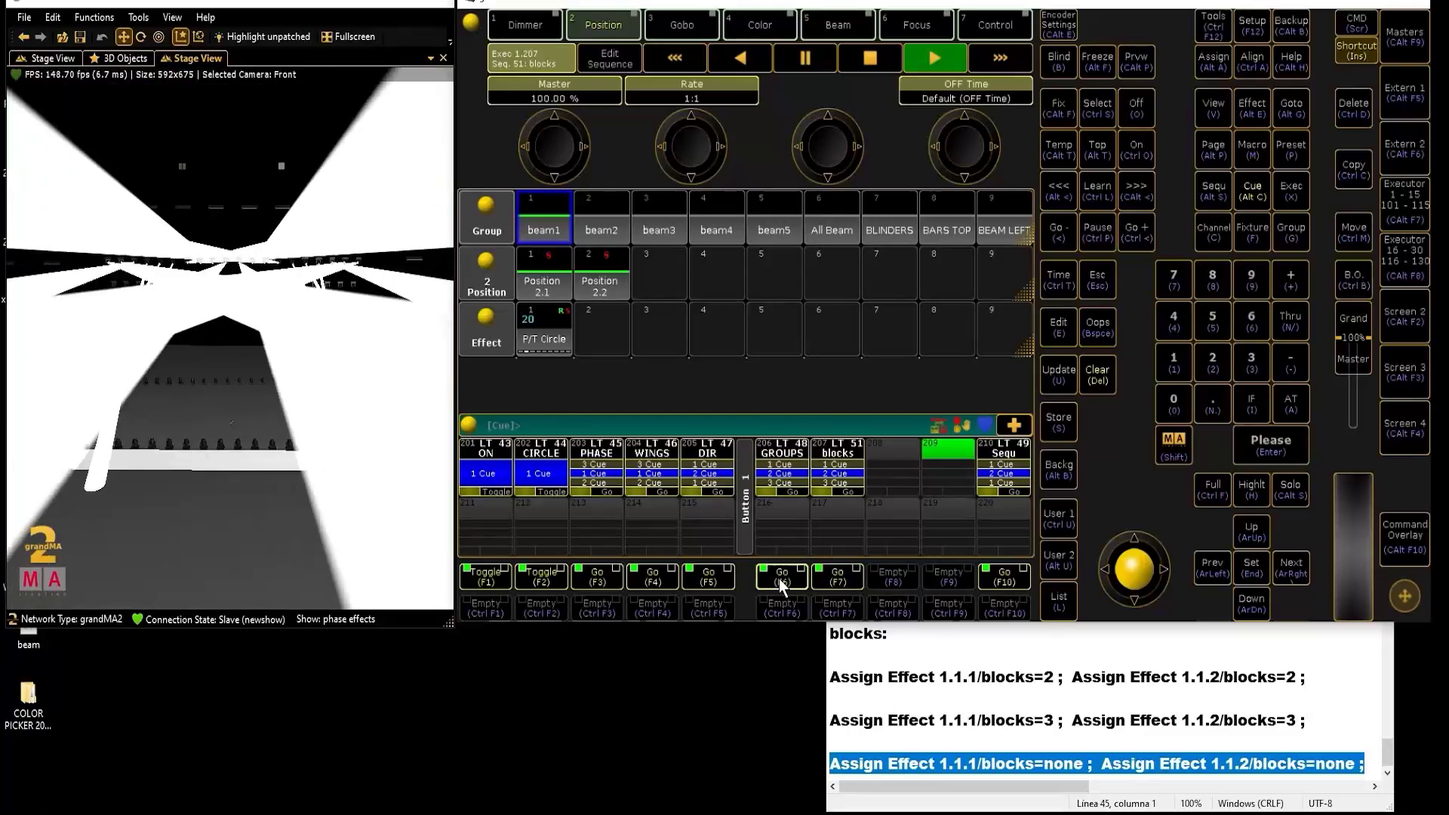
left_click(780, 579)
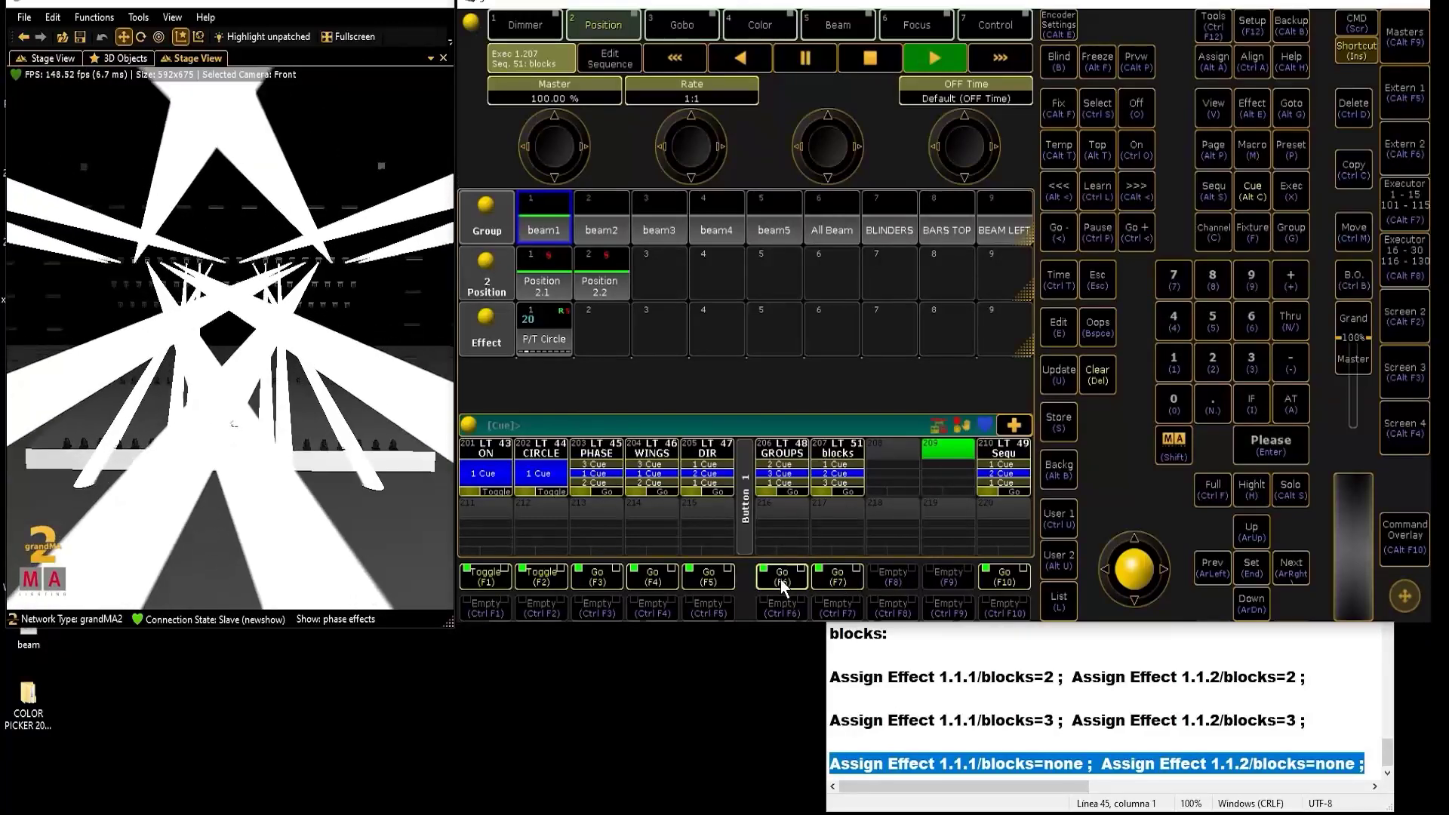
- Try more combinations by advancing the DIR, GROUPS, blocks and WINGS sequences
left_click(708, 575)
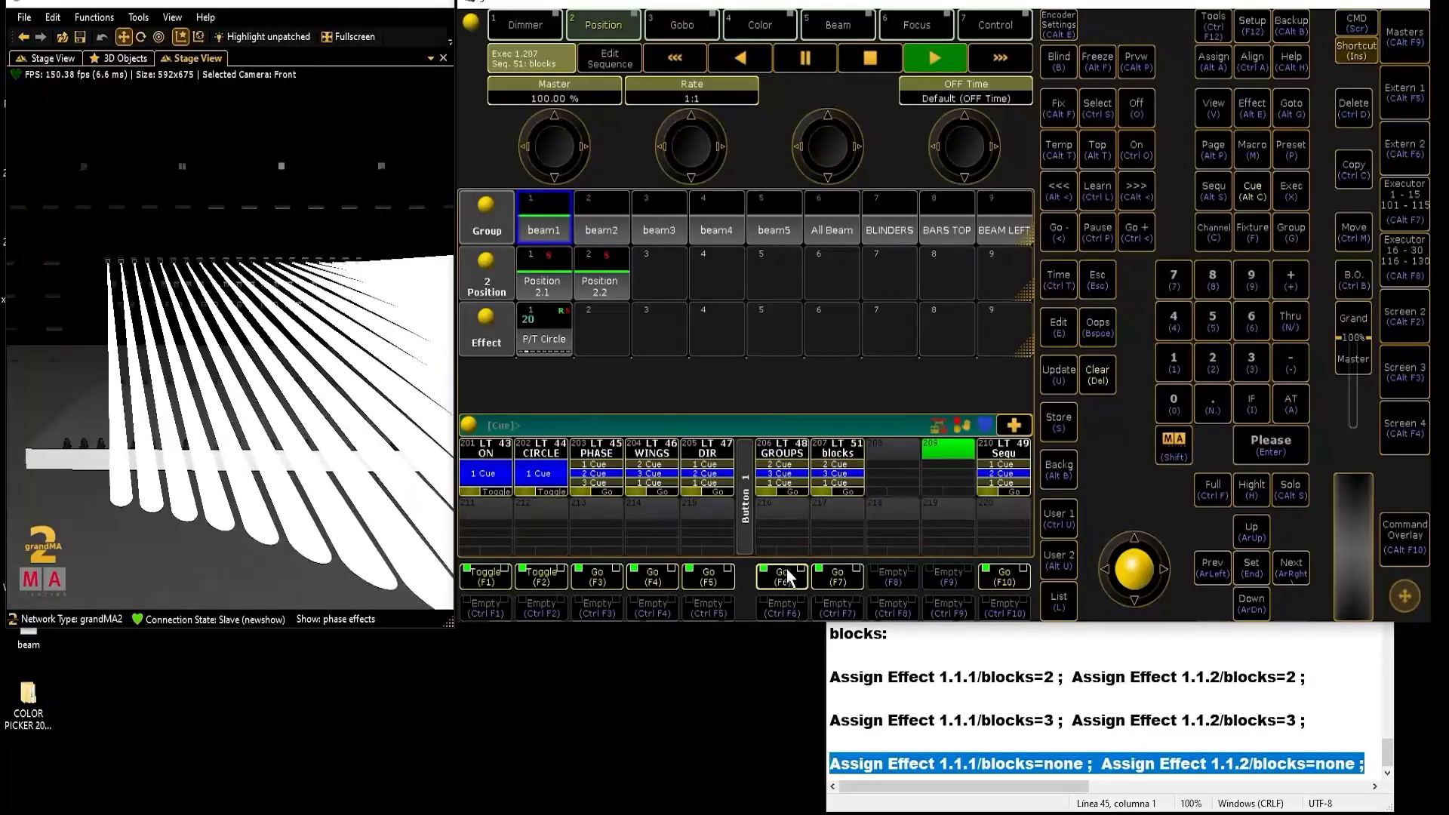
left_click(777, 578)
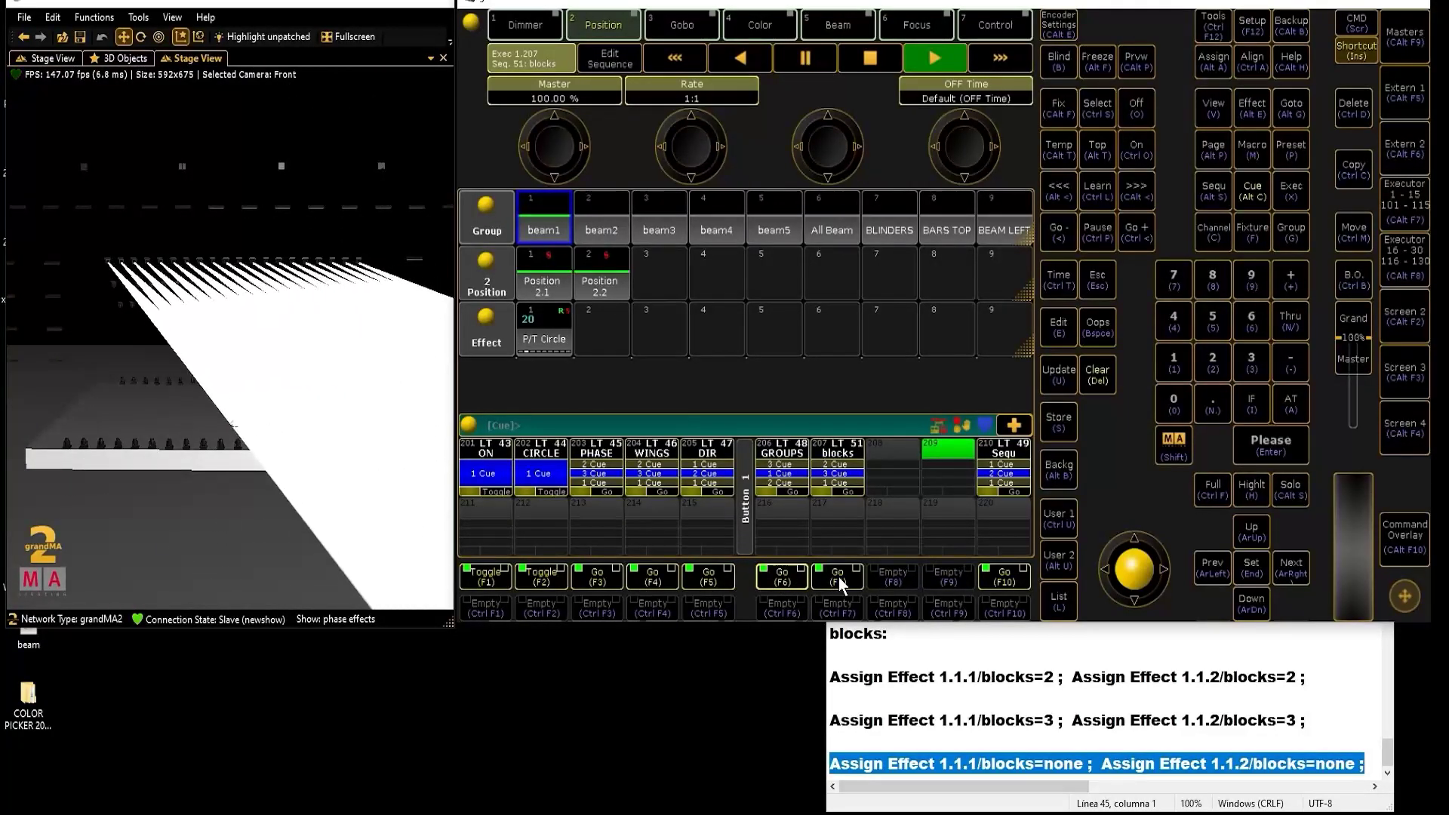
left_click(839, 577)
left_click(668, 572)
left_click(710, 573)
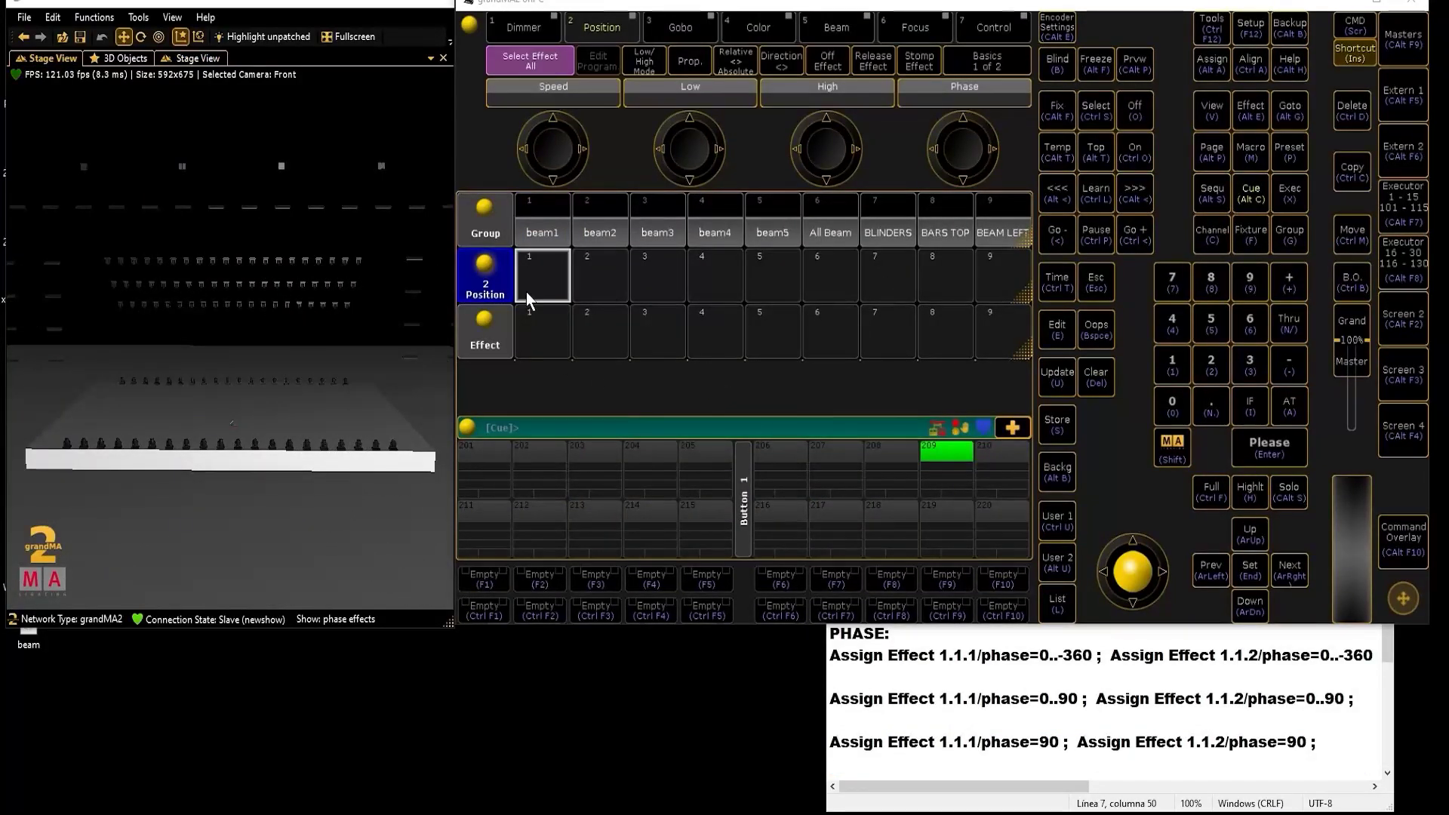
- Store the beam1 group at full intensity on executor 201 and set its button function to Toggle
left_click(545, 231)
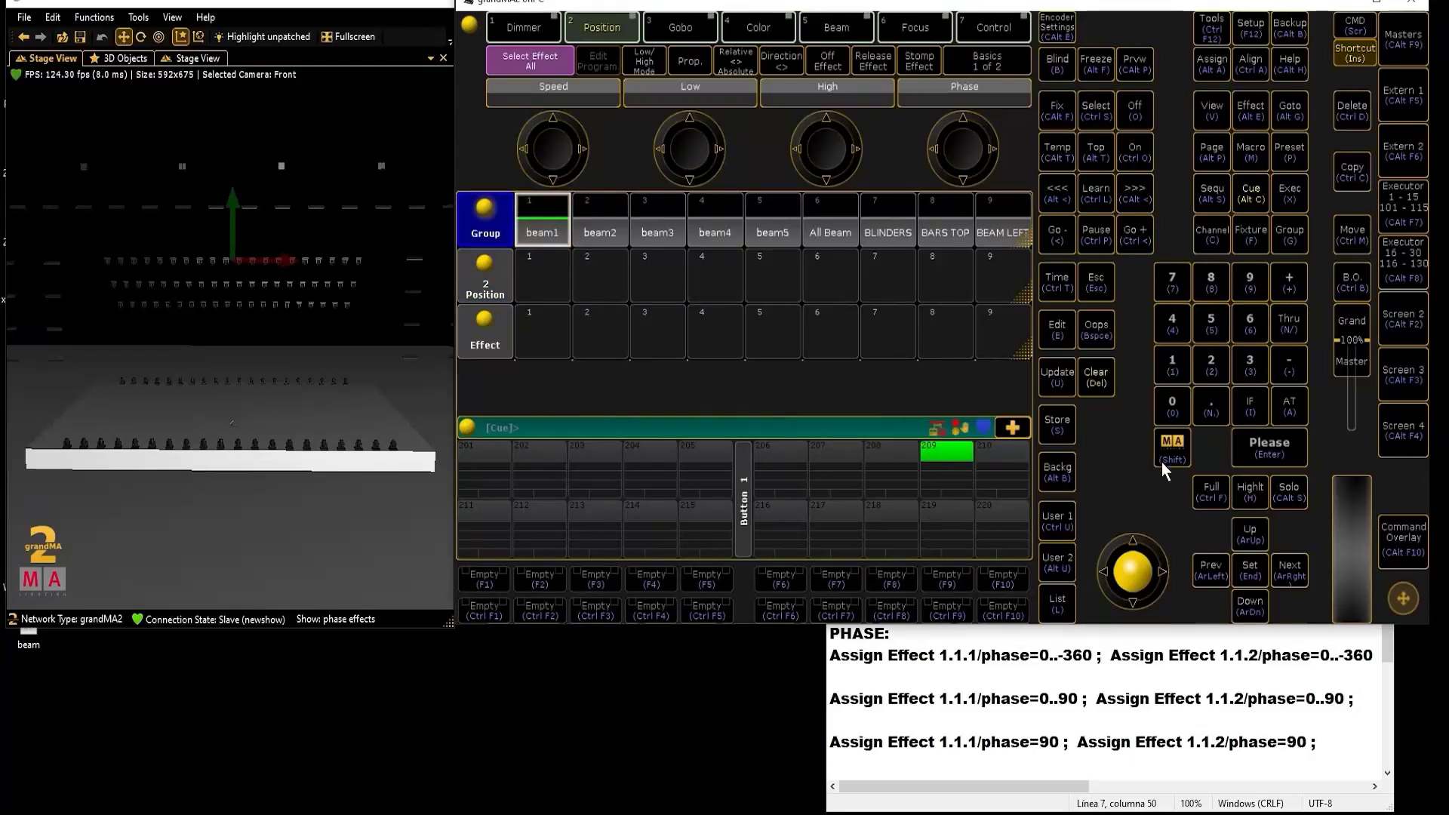
left_click(1209, 492)
left_click(1055, 426)
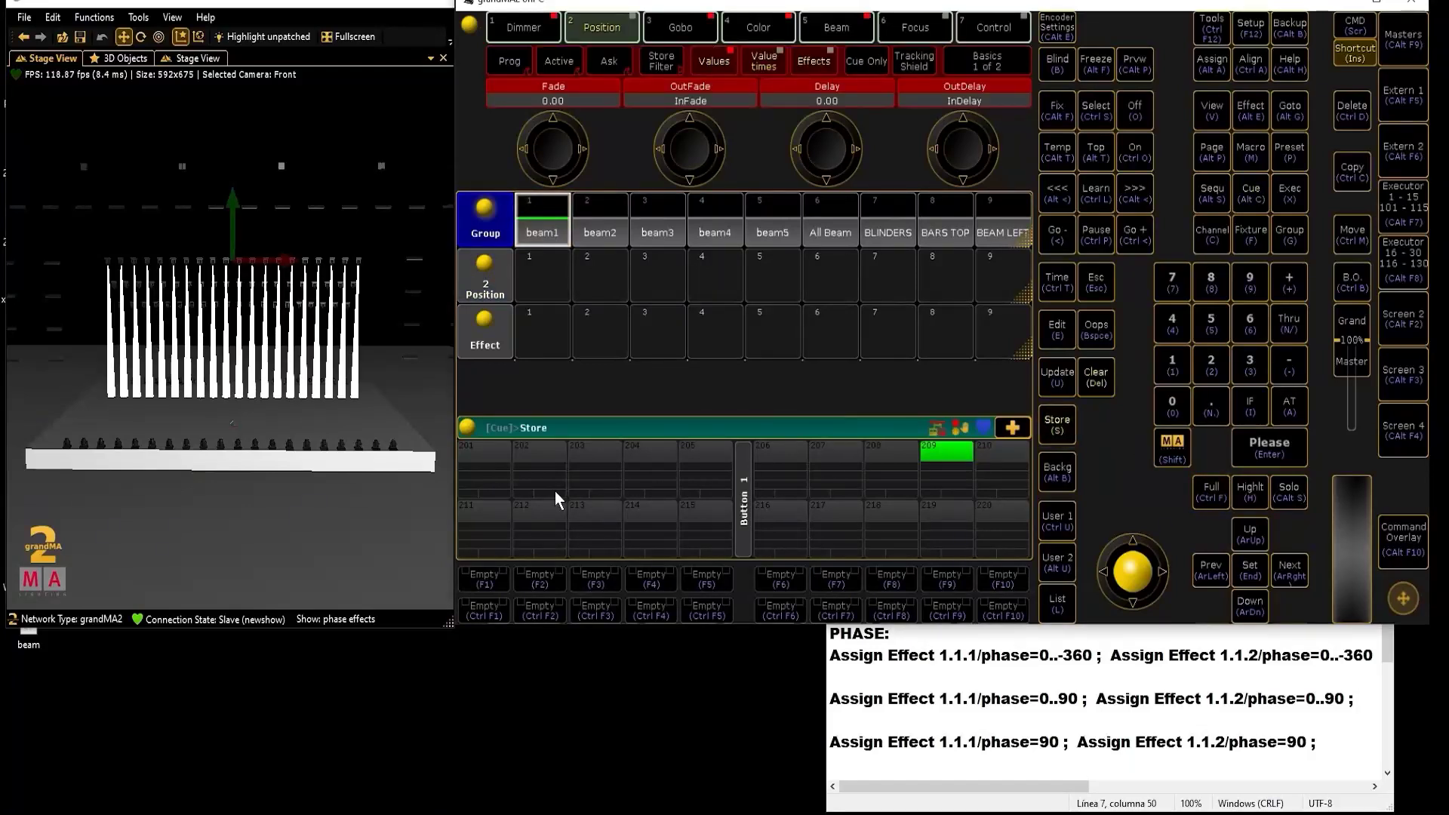
left_click(491, 455)
left_click(490, 456)
left_click(489, 415)
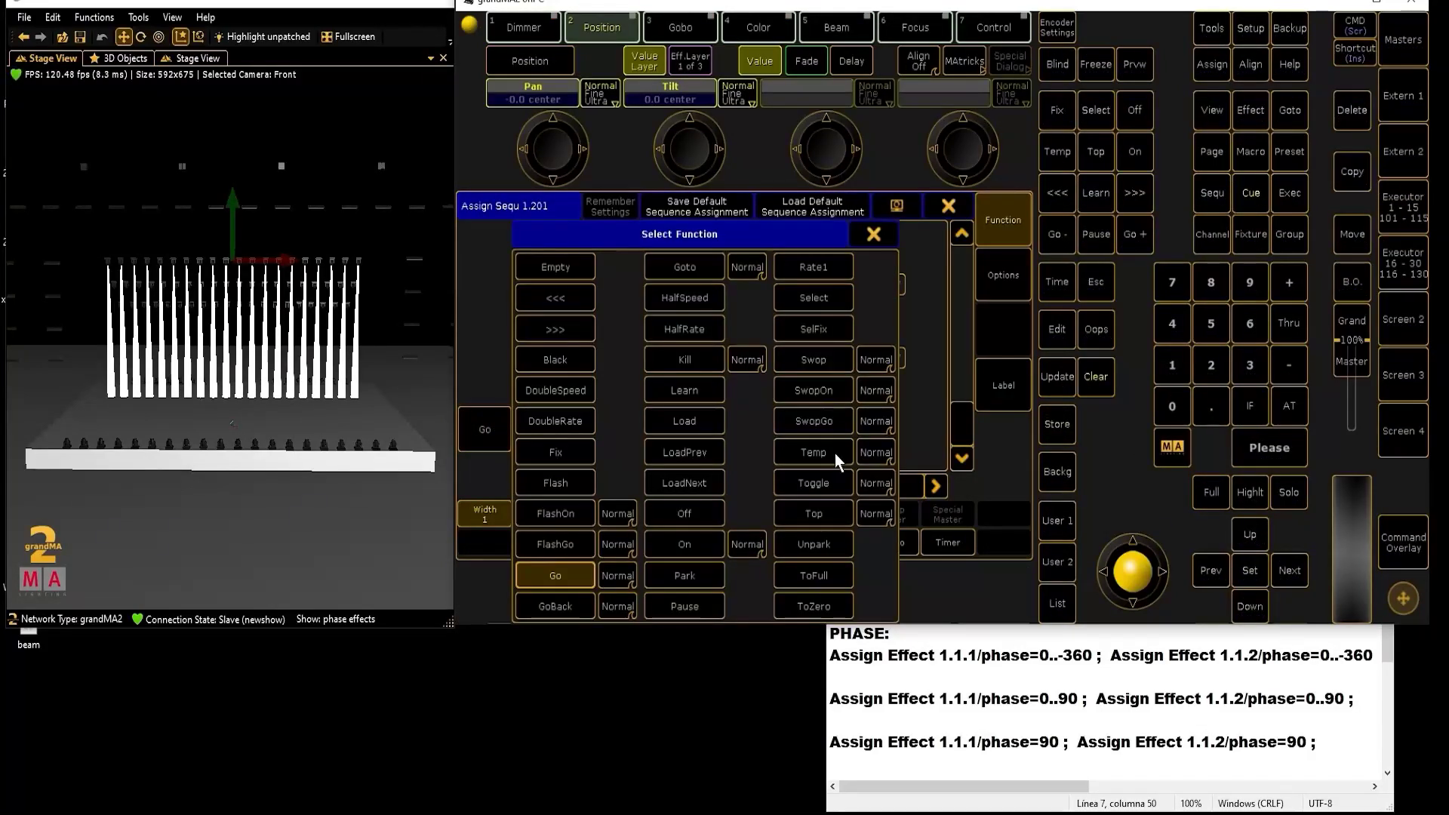
left_click(821, 480)
left_click(942, 208)
- Label executor 201's sequence "ON"
left_click(1206, 56)
left_click(1206, 55)
left_click(477, 453)
type("ON")
key("Return")
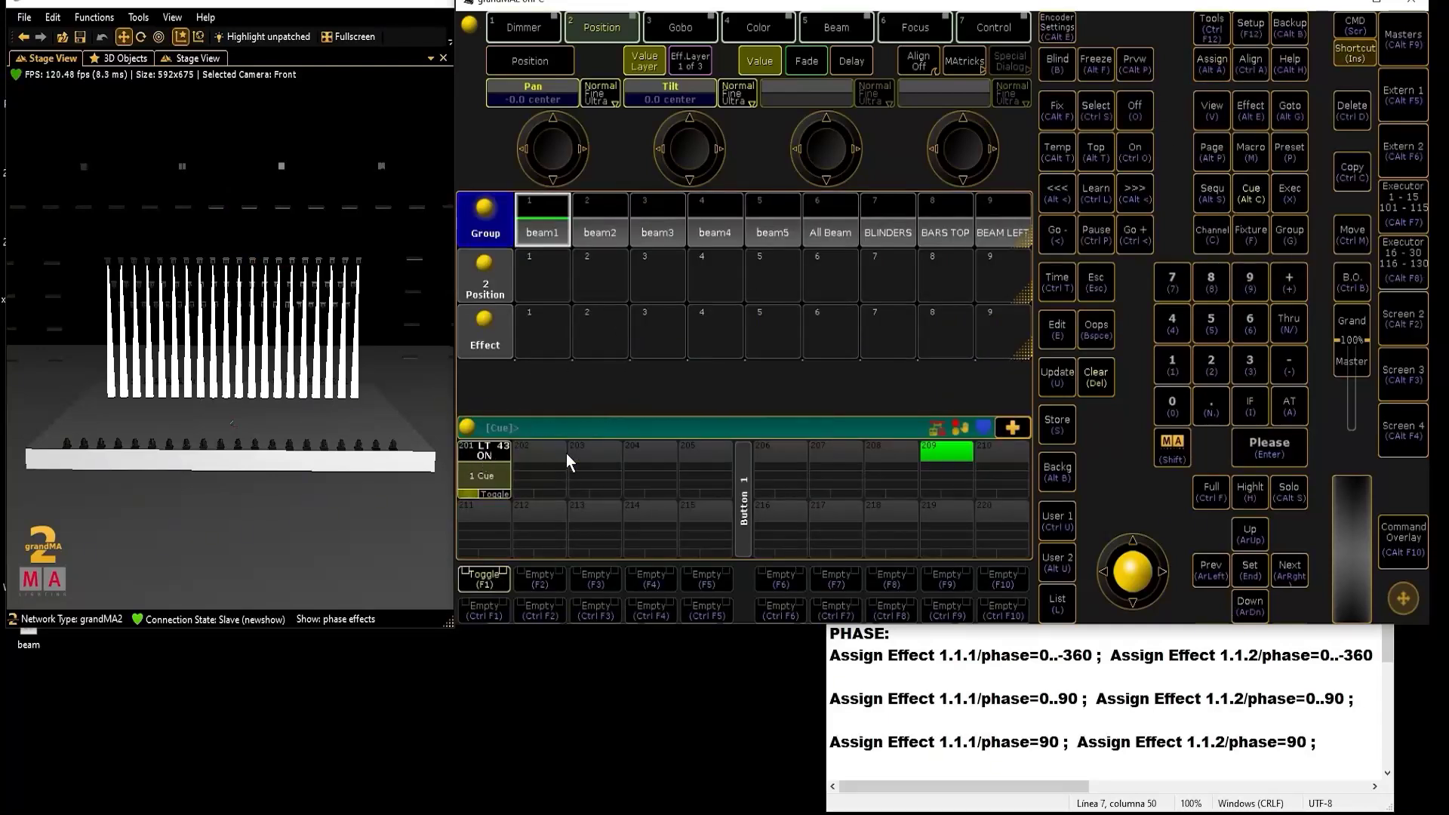
- Clear the programmer and test the ON executor by toggling it repeatedly, leaving it switched on
left_click(1087, 384)
left_click(486, 582)
left_click(486, 582)
left_click(486, 582)
left_click(486, 582)
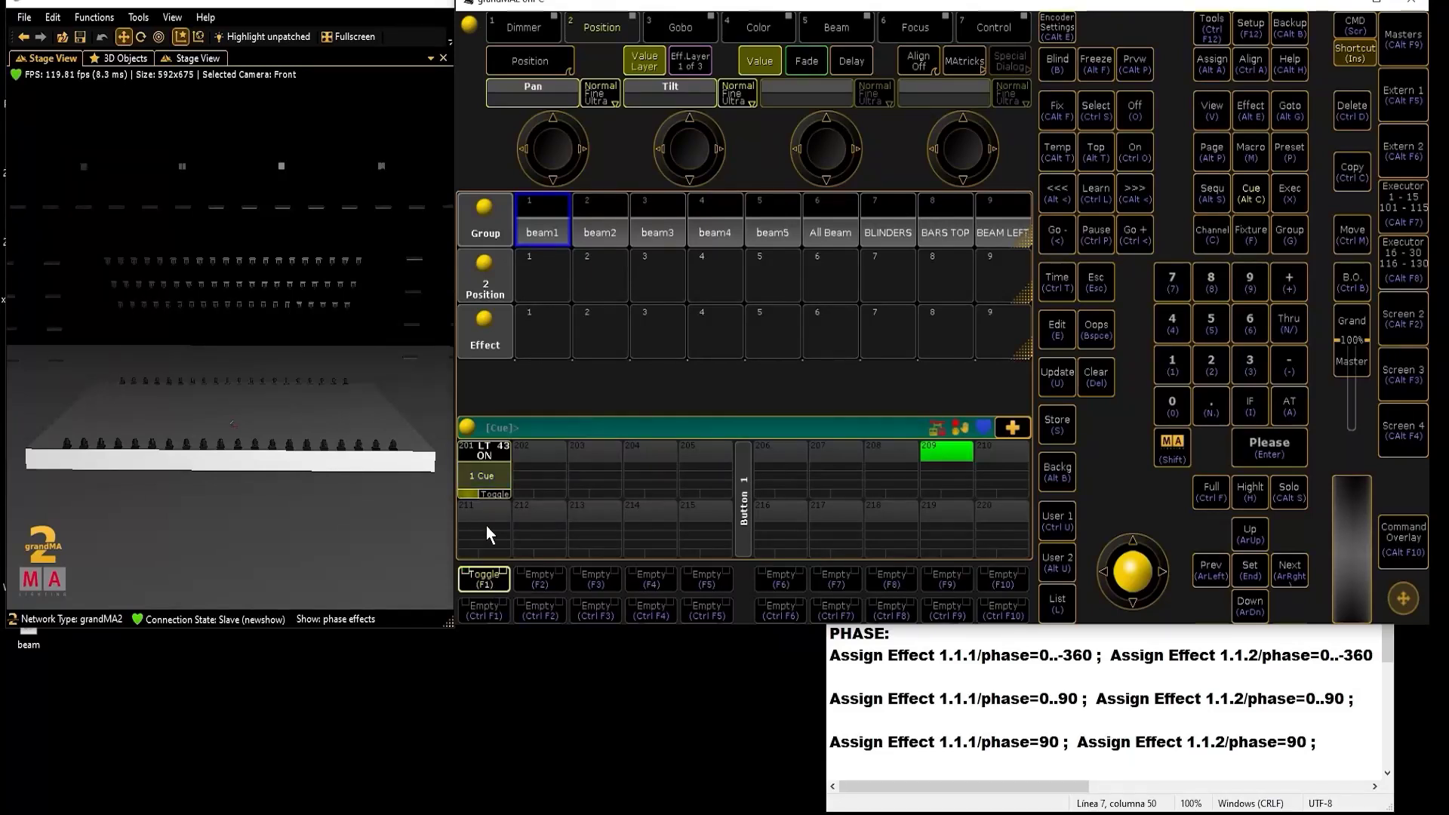
left_click(486, 492)
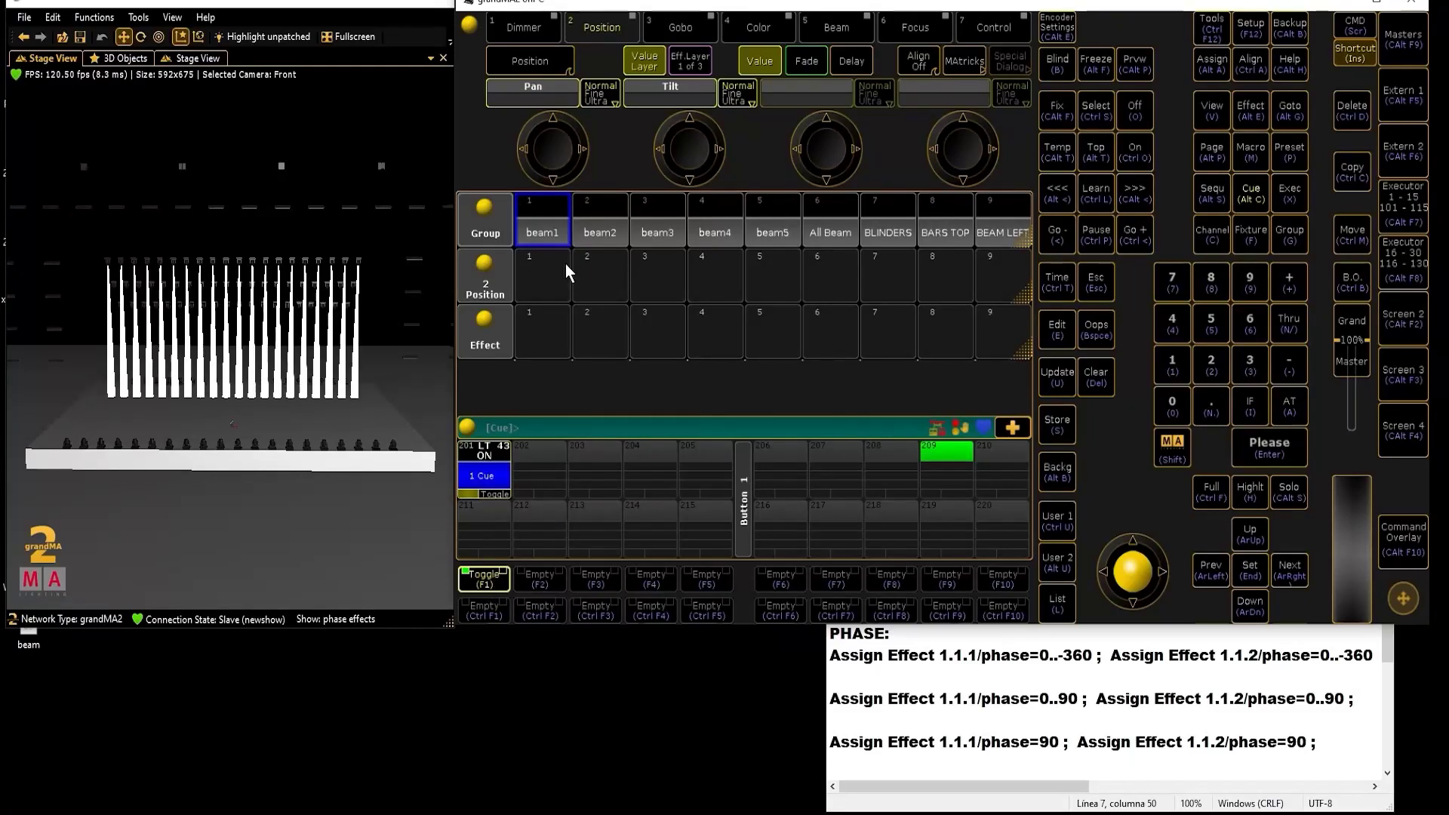
- Tilt the beam1 group's beams forward, store the pose as the first position preset and clear the programmer
left_click(544, 231)
scroll(692, 150, "down", 10)
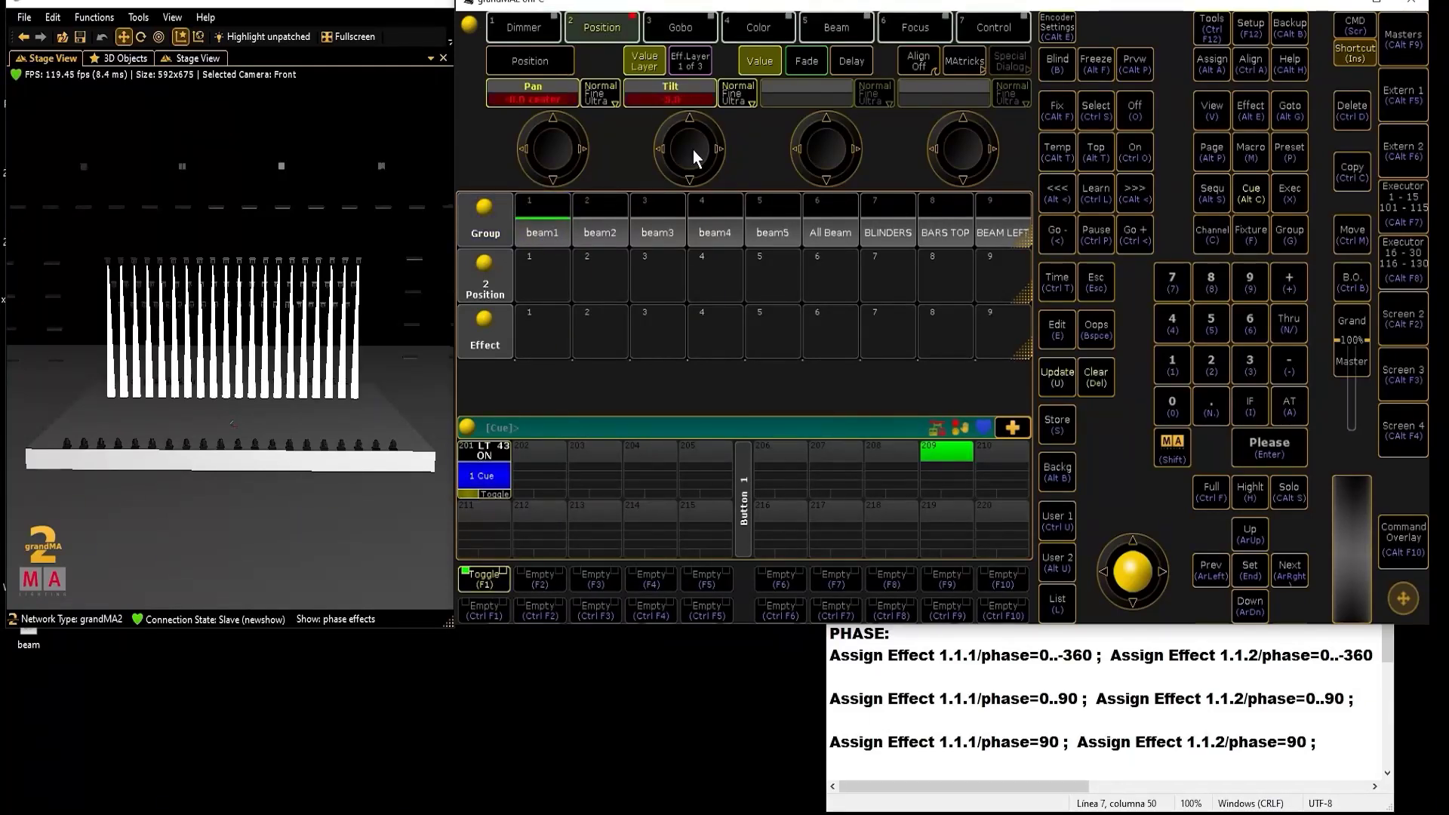
left_click(553, 291)
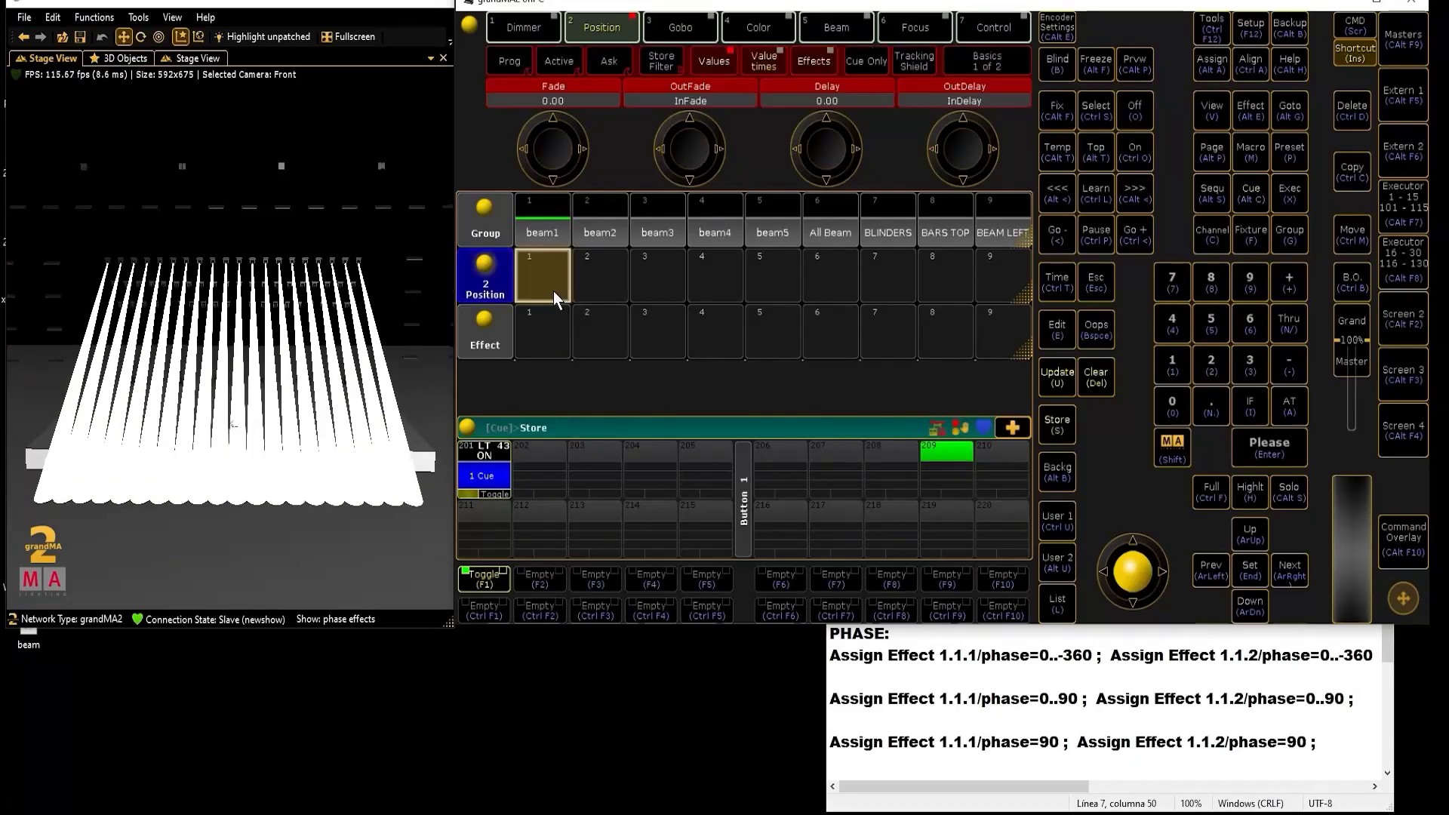
left_click(1095, 378)
- Apply the Position 2.1 preset to beam1, load the predefined P/T Circle into effect slot 1 and run it
left_click(549, 236)
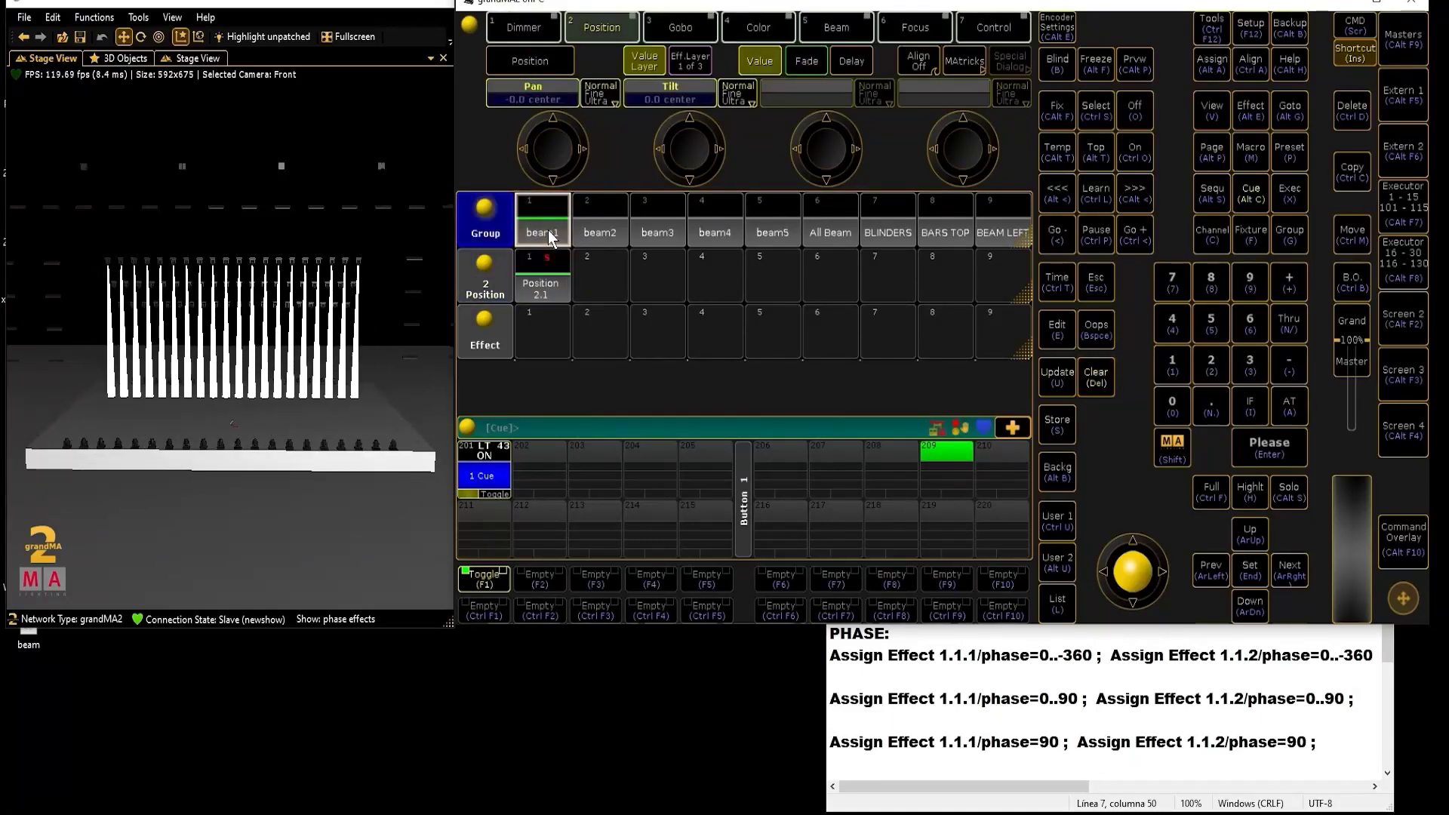
left_click(541, 293)
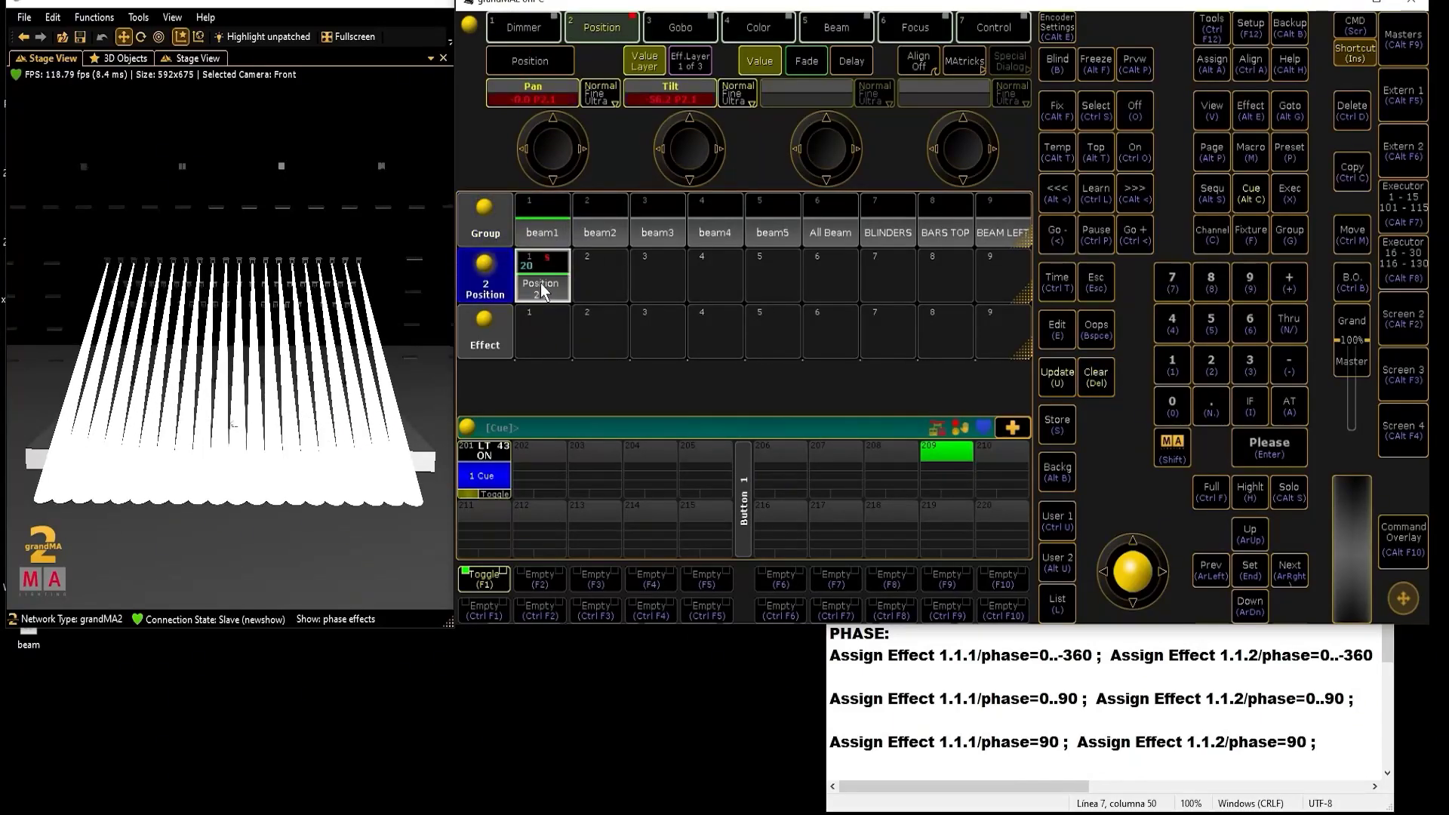
left_click(547, 329)
left_click(1003, 334)
left_click_drag(867, 335, 857, 490)
left_click(735, 448)
left_click(541, 334)
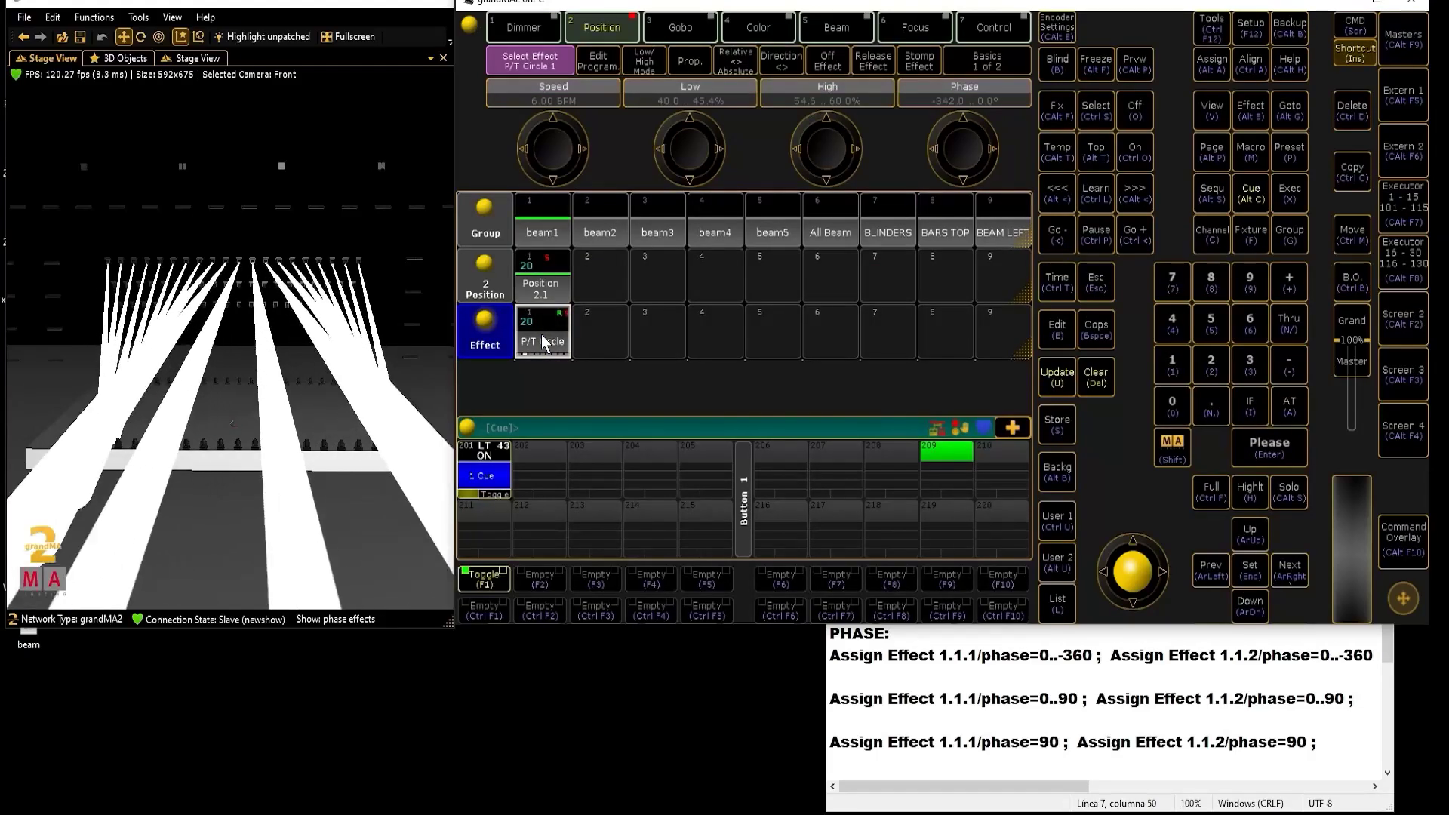
- Store the running circle effect on executor 202 and set its button function to Toggle
left_click(1060, 424)
left_click(544, 456)
left_click(545, 456)
left_click(487, 431)
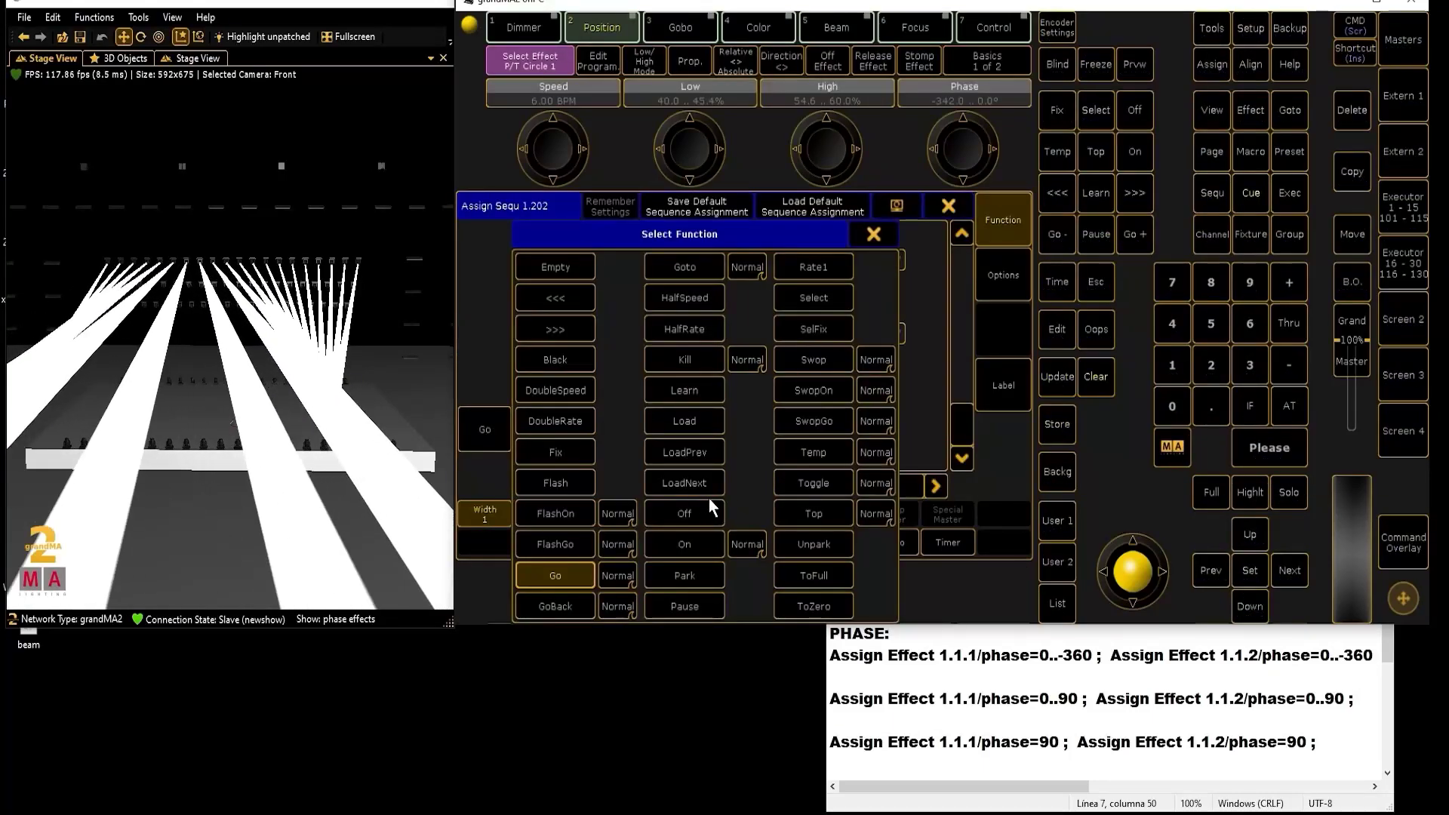
left_click(812, 484)
left_click(948, 206)
- Label executor 202 CIRCLE, then with the programmer cleared switch on the ON and CIRCLE executors together
left_click(1217, 65)
left_click(1216, 65)
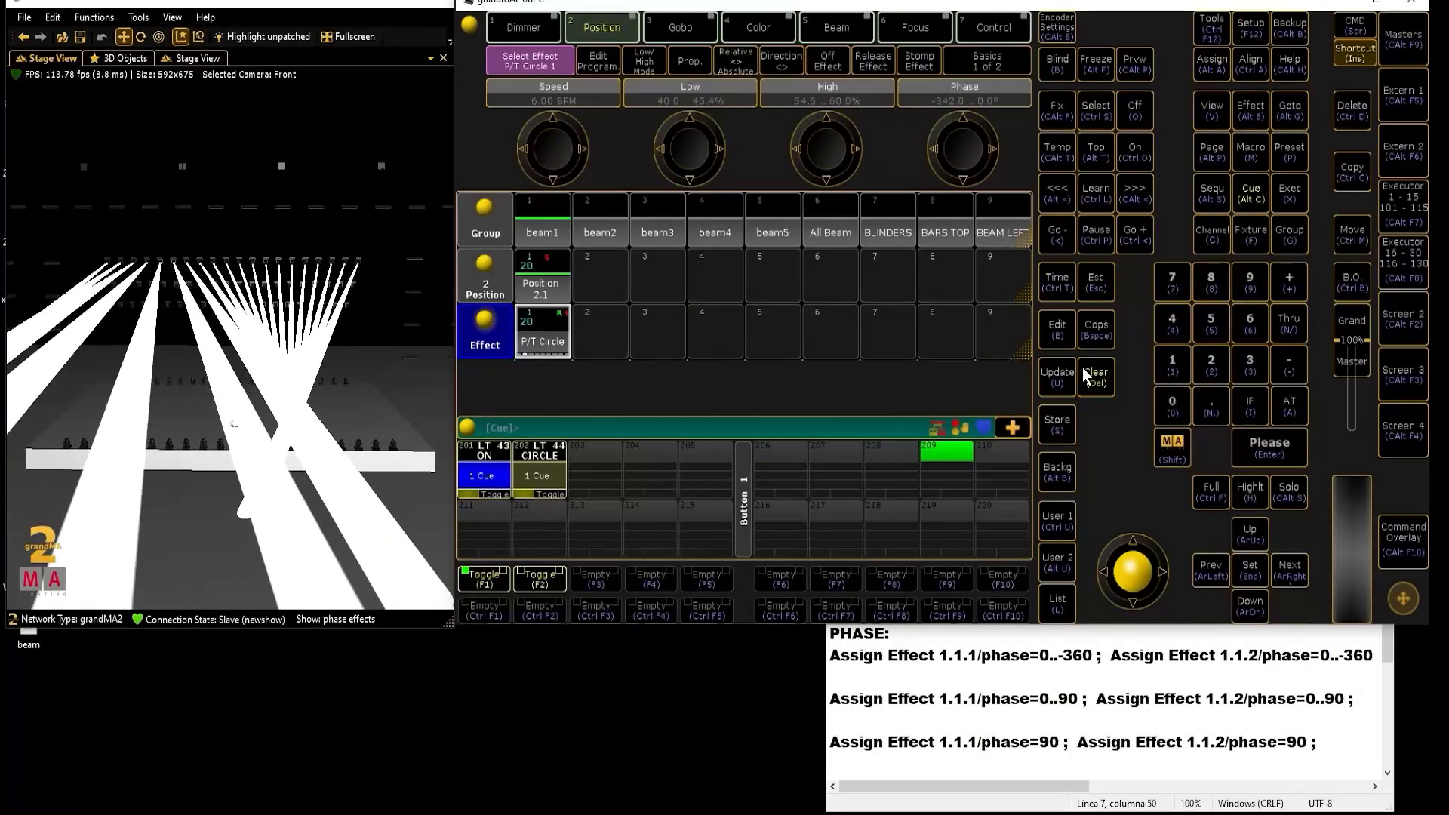
left_click(1085, 374)
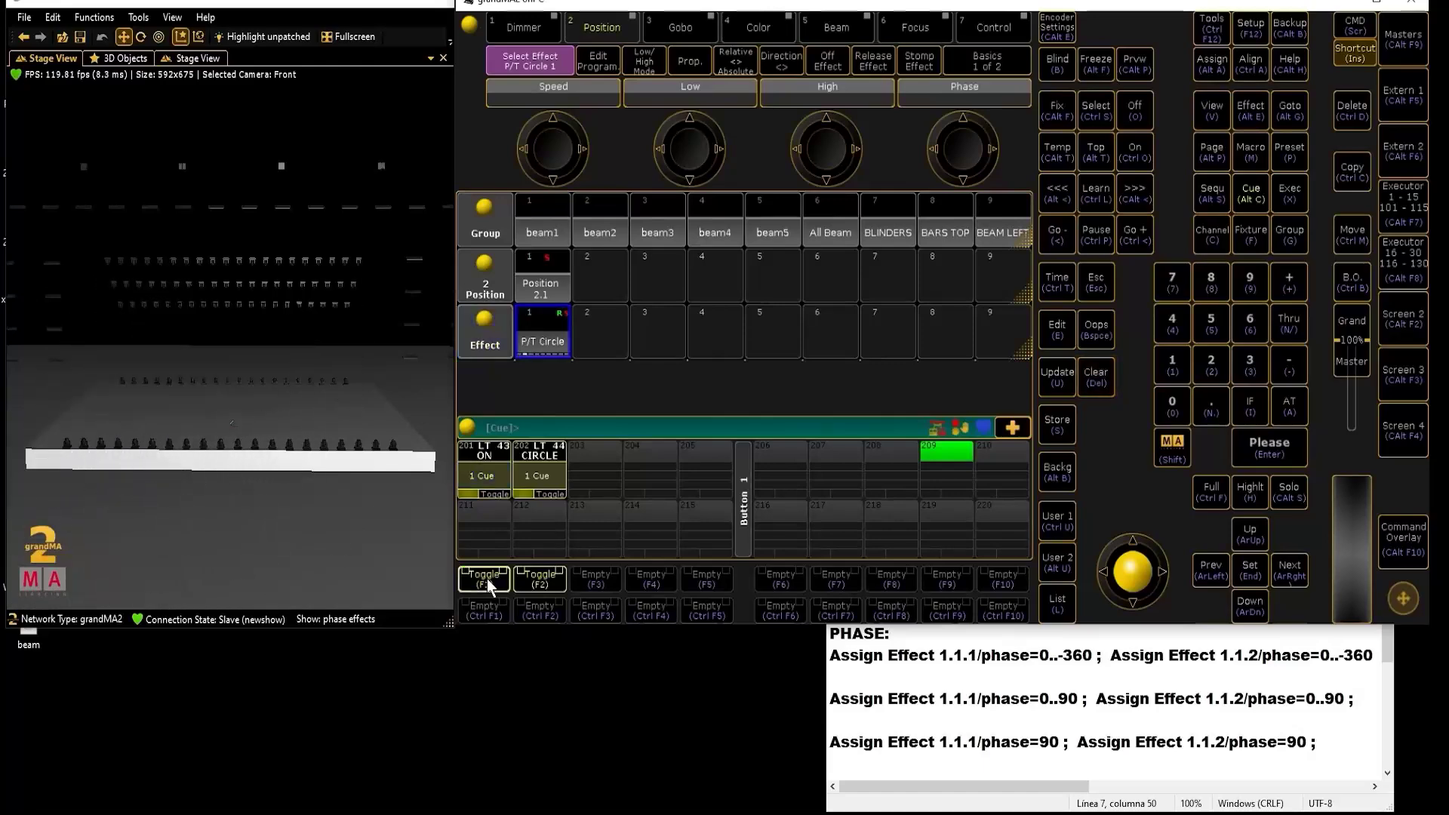
left_click(487, 578)
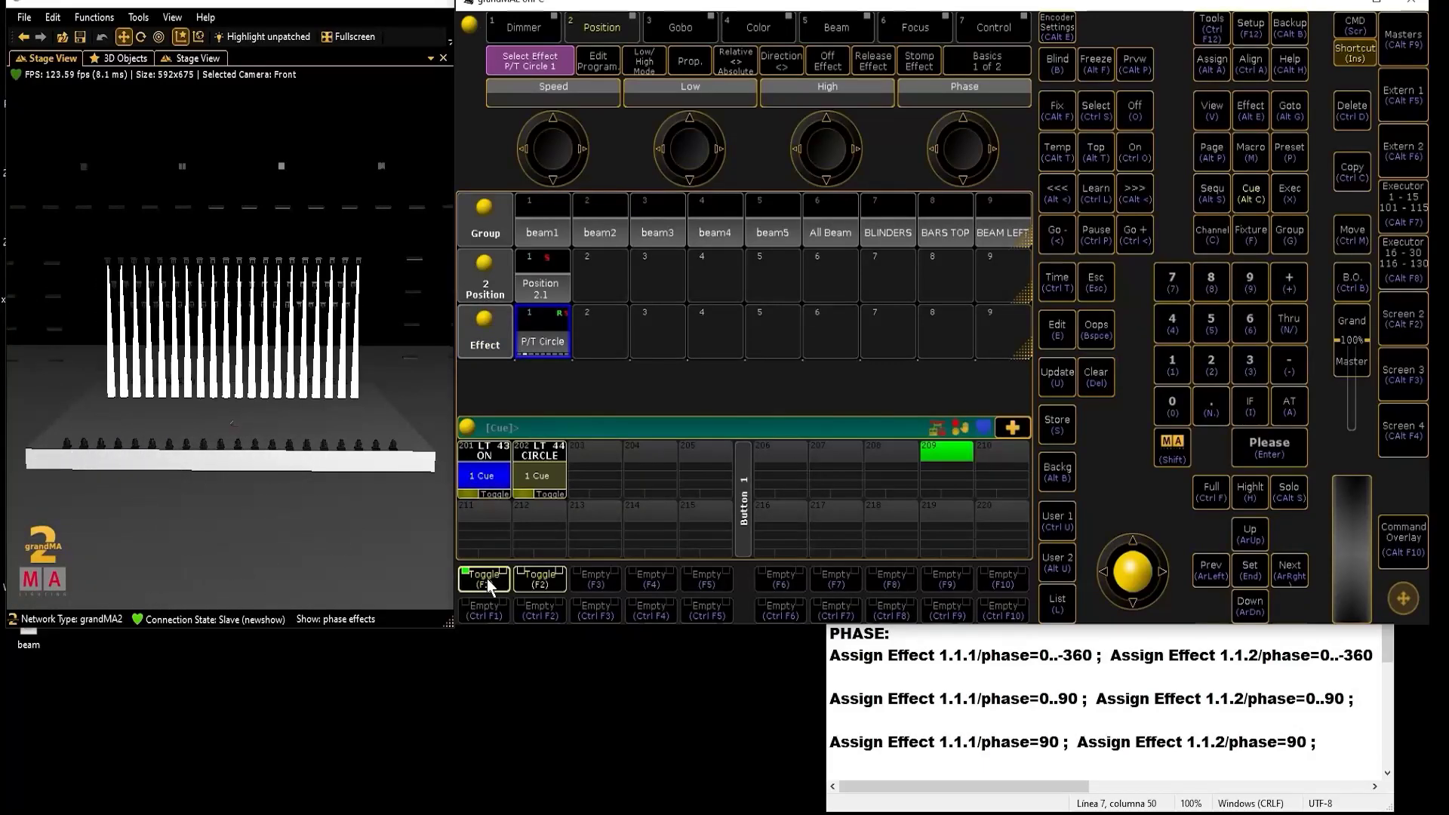
left_click(540, 576)
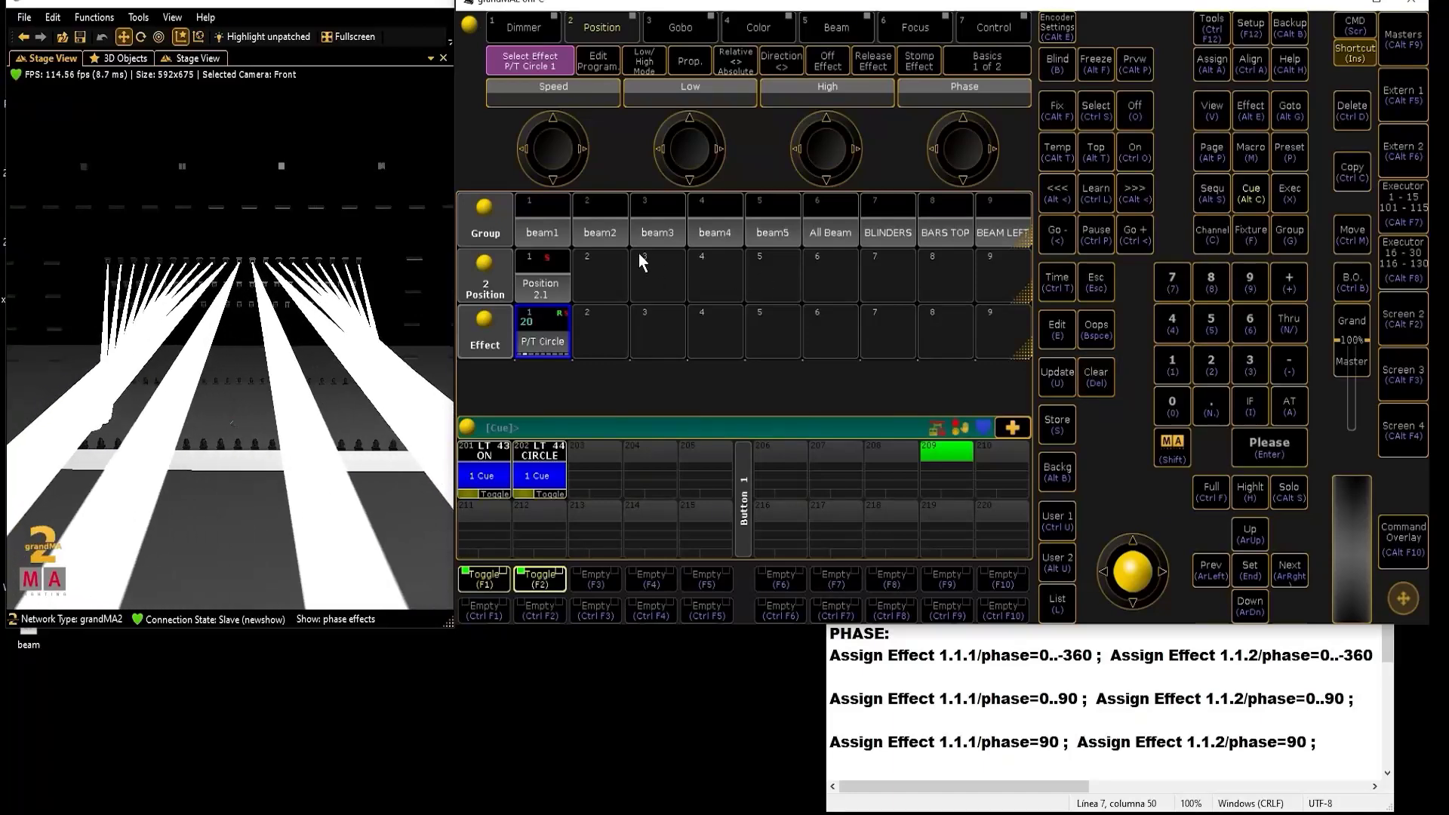
- Select the beam1 group and store three cues in a new sequence on executor 203
left_click(549, 232)
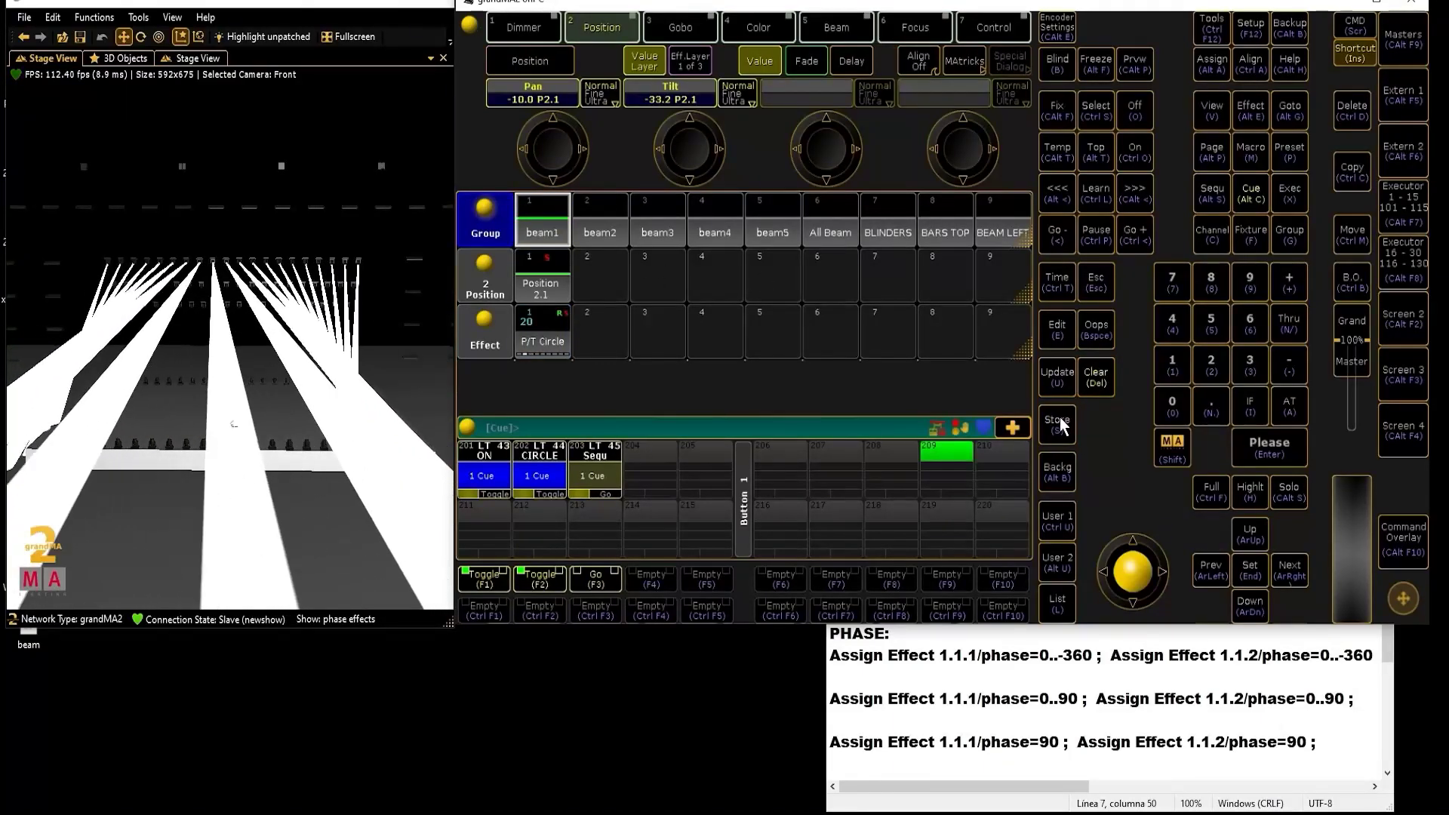
left_click(1060, 420)
key("F3")
left_click(906, 400)
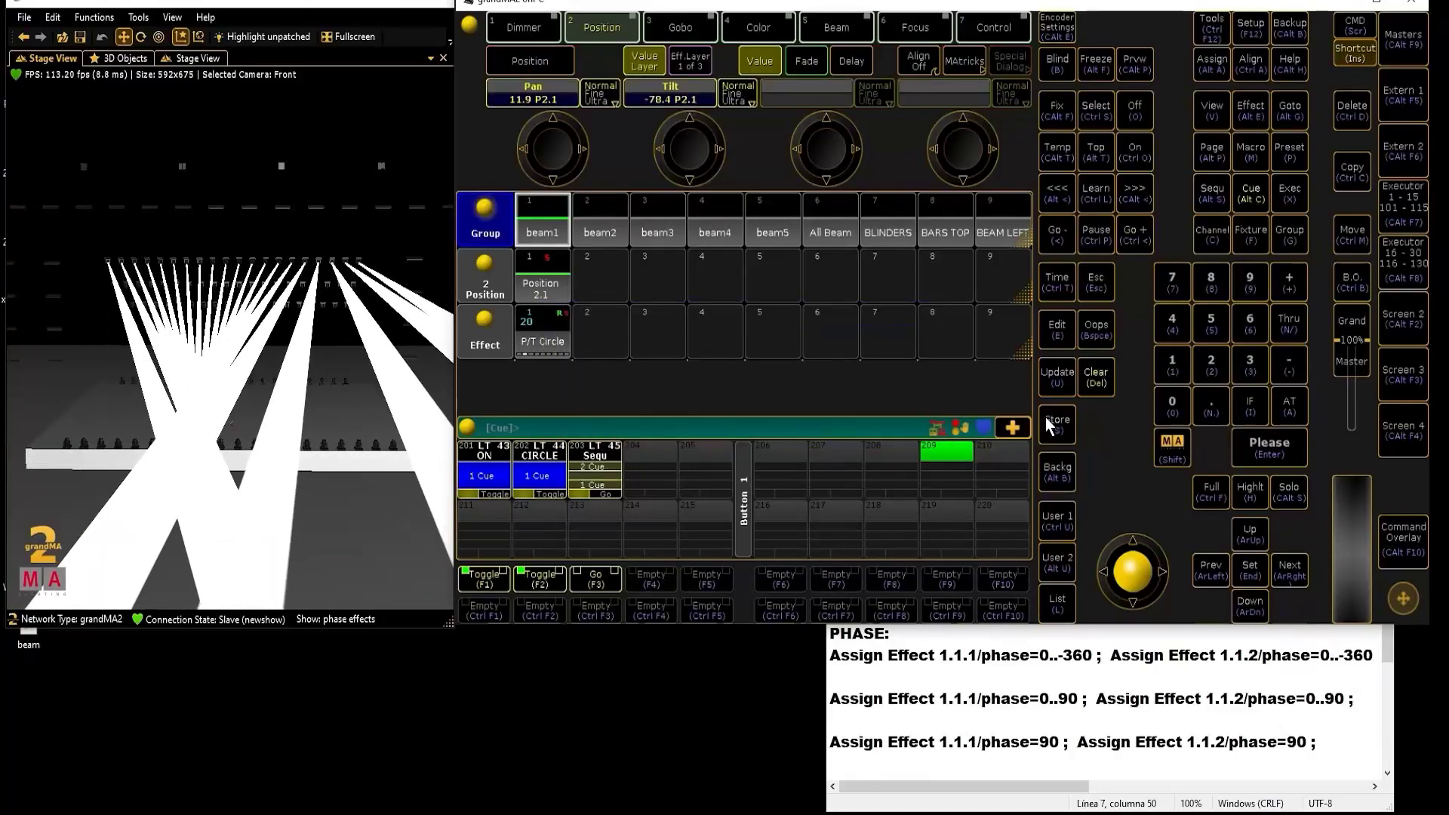
left_click(590, 470)
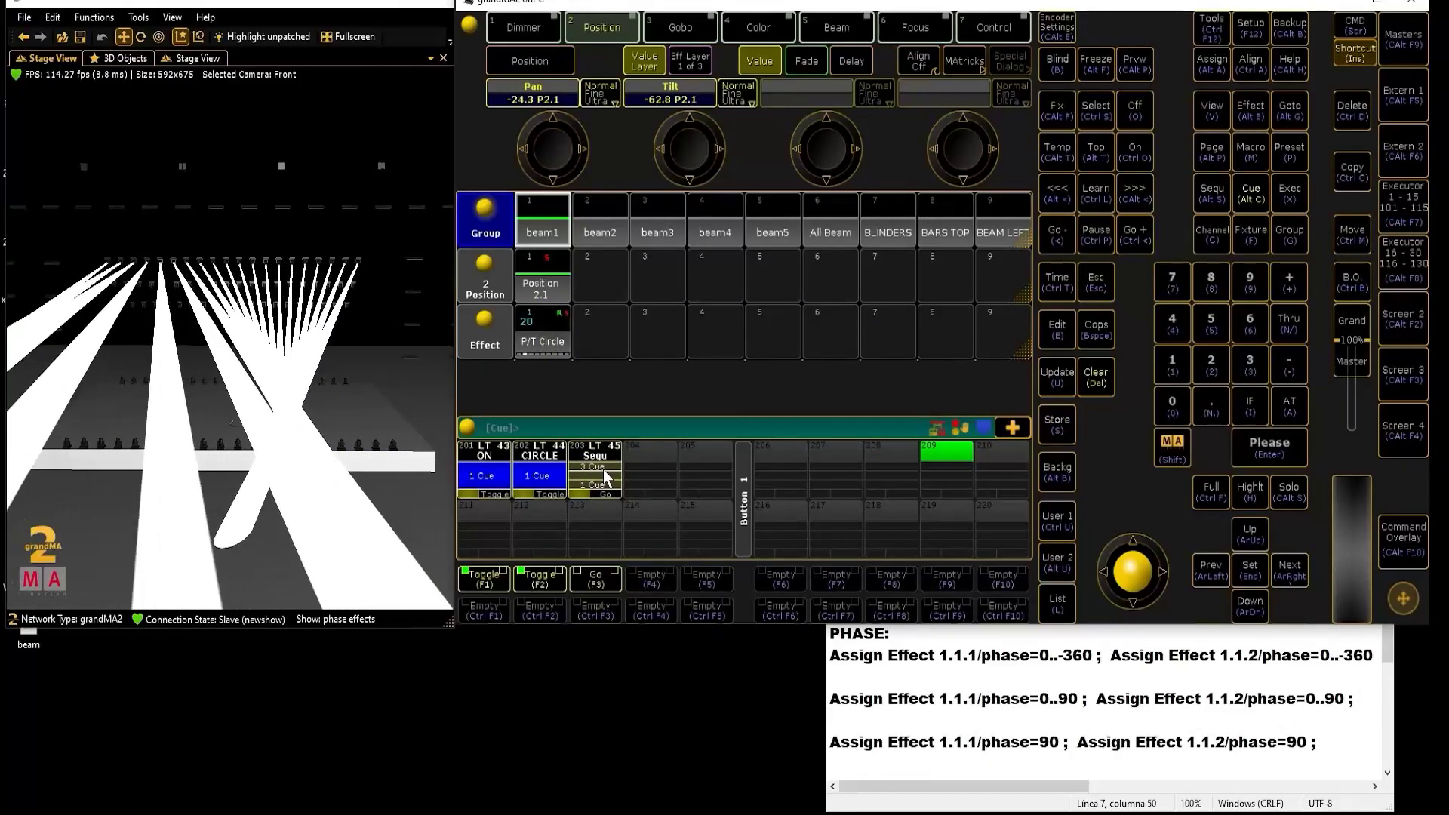
- Set cue 1's command in executor 203's sequence to "Assign Effect 1.1.1/phase=0..-360 ; Assign Effect 1.1.2/phase=0..-360", copied from the notes file
right_click(604, 470)
left_click_drag(528, 487, 665, 486)
left_click(664, 252)
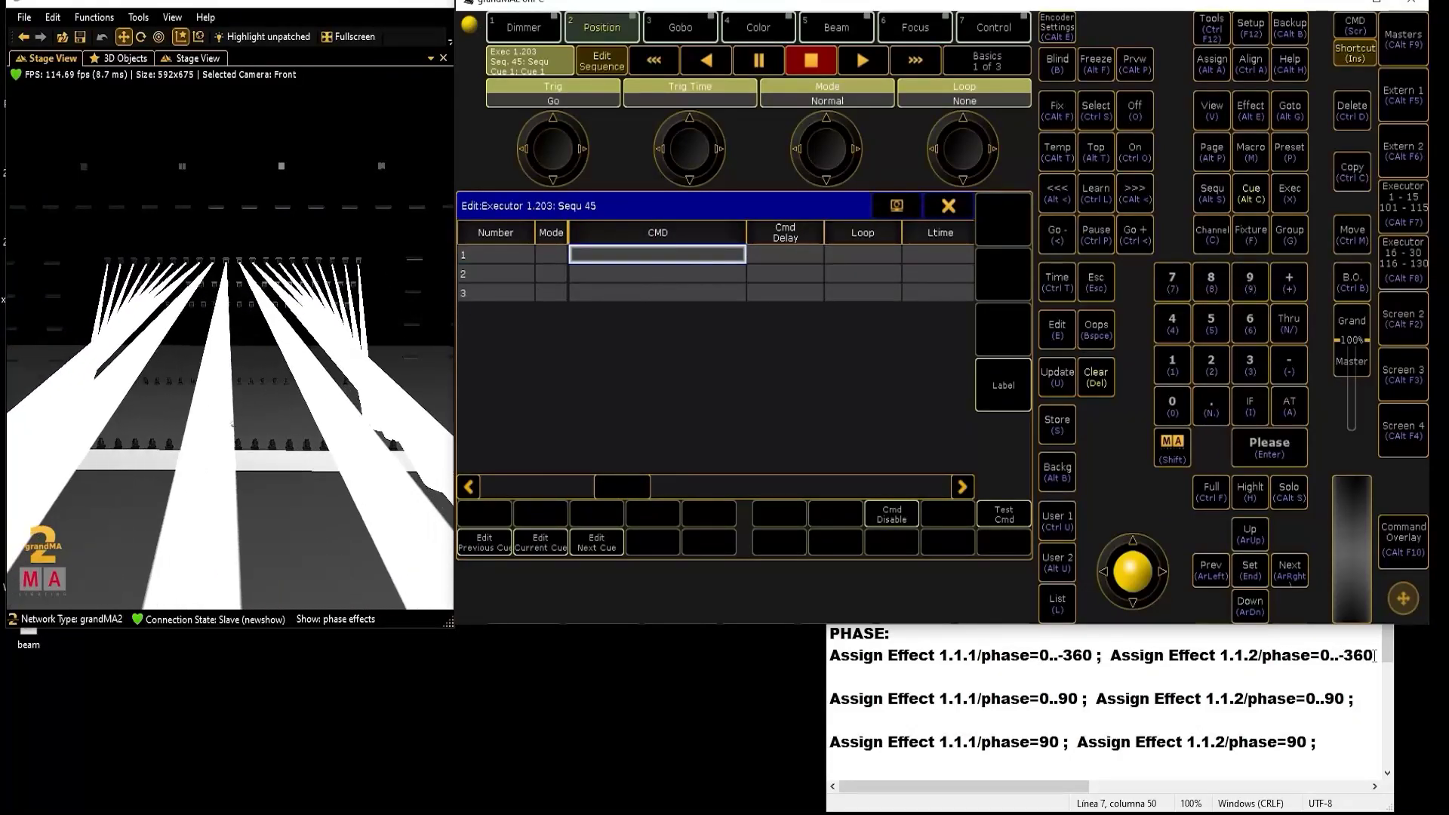
left_click_drag(1373, 655, 830, 655)
right_click(830, 655)
left_click(868, 463)
left_click(681, 255)
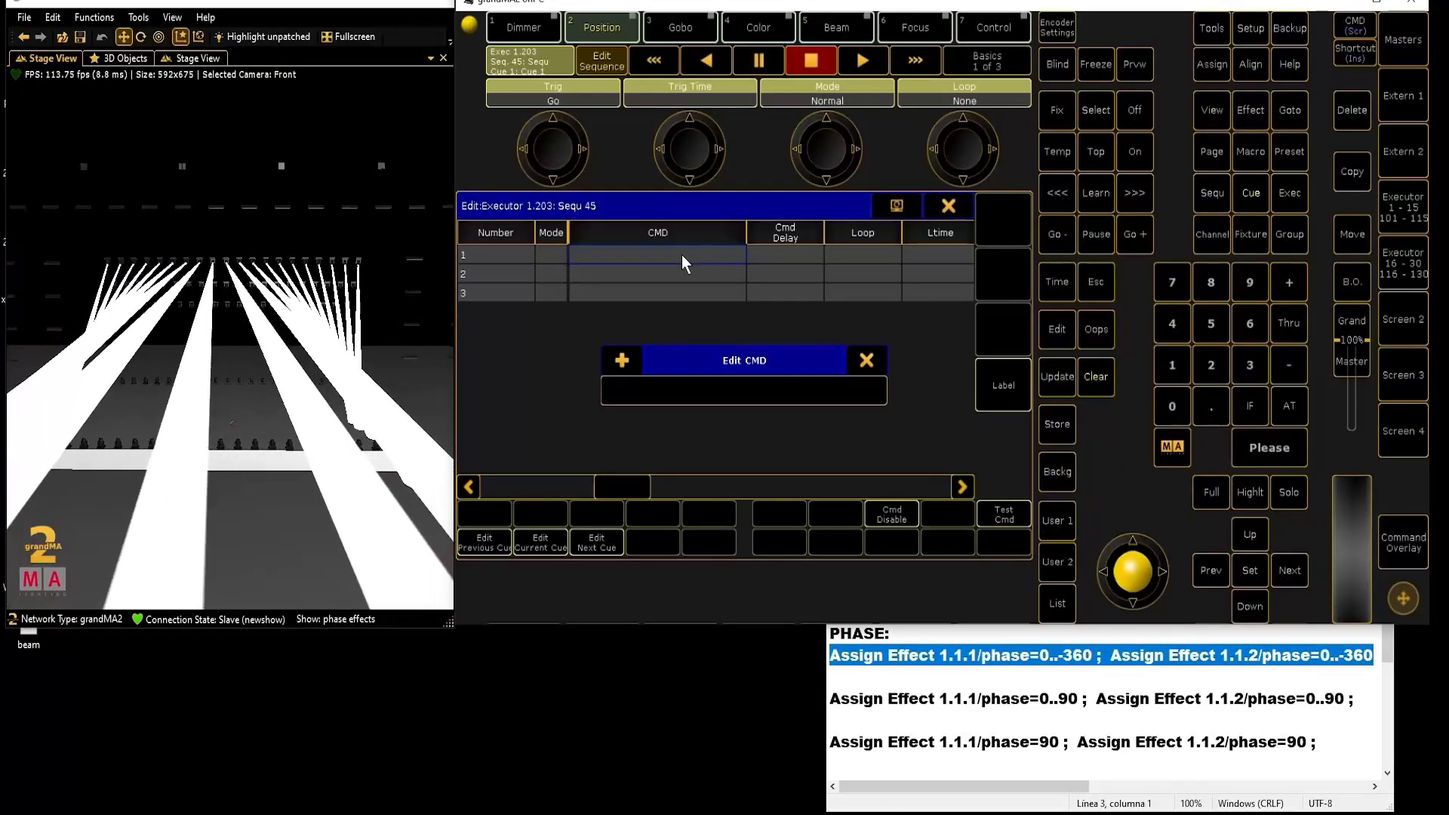
key("ctrl+v")
key("Return")
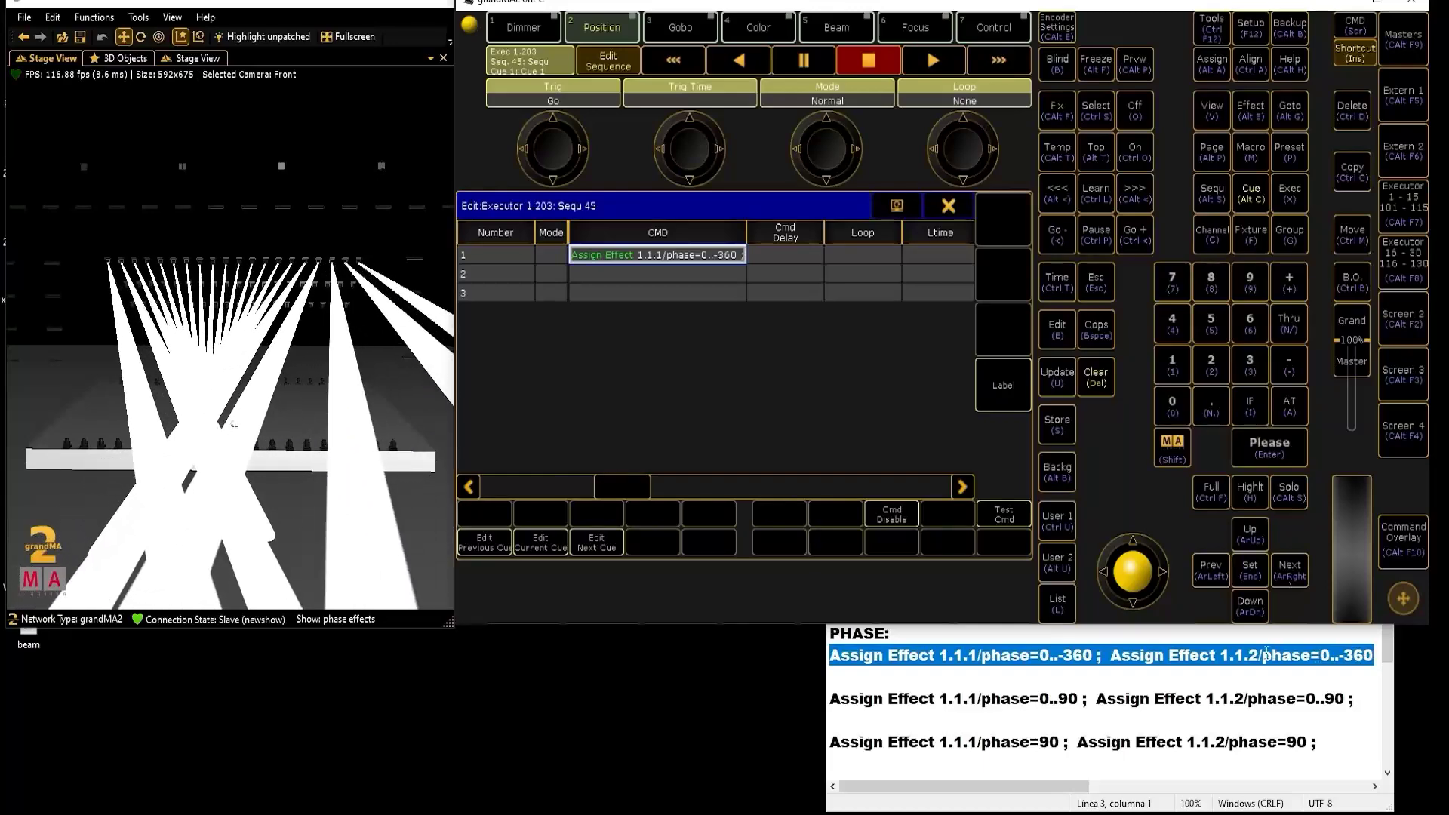
- Set cue 2's command to "Assign Effect 1.1.1/phase=0..90 ; Assign Effect 1.1.2/phase=0..90 ;" from the notes file
left_click(680, 275)
right_click(680, 274)
left_click_drag(1356, 700, 830, 700)
left_click(740, 391)
key("ctrl+v")
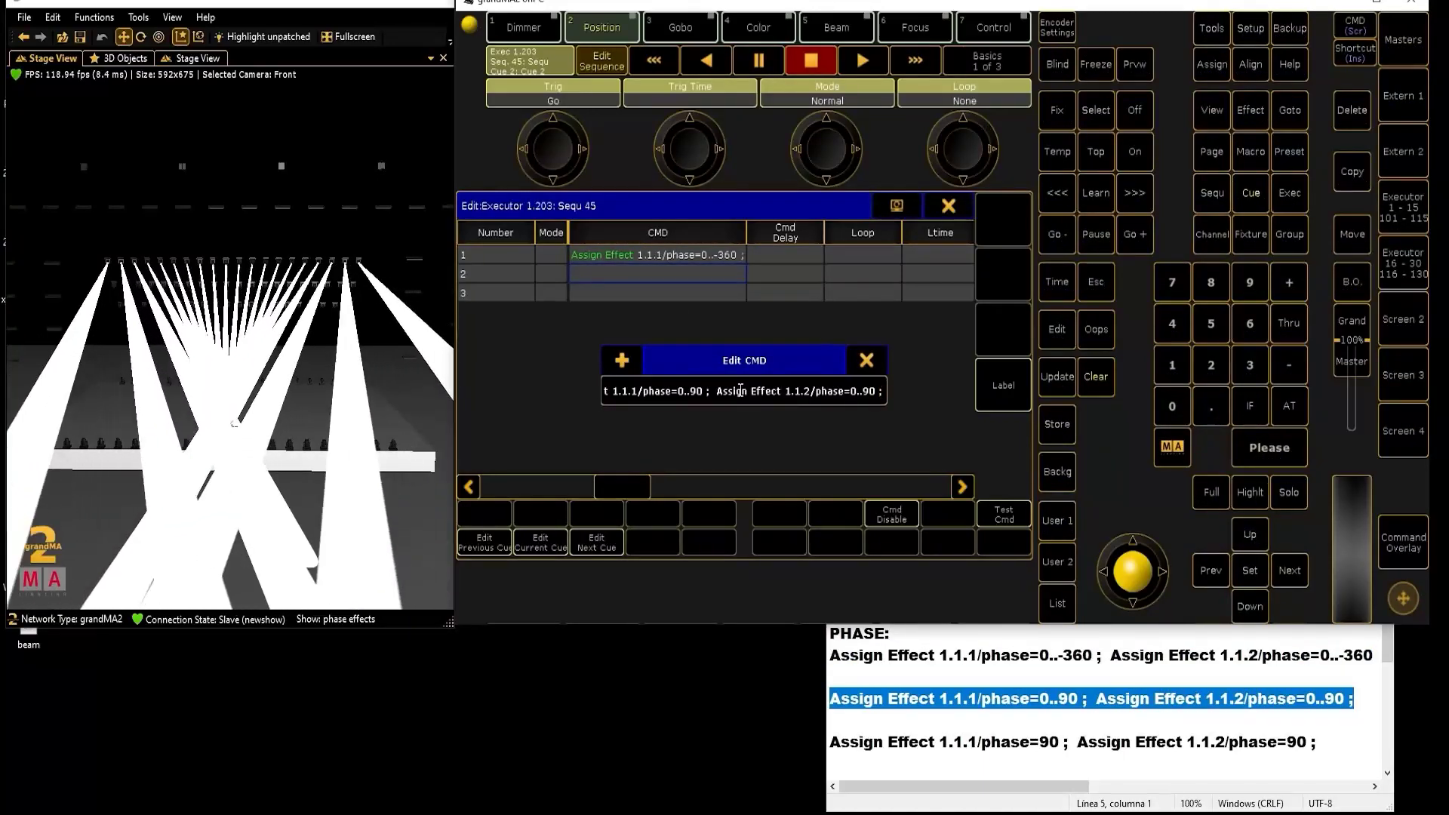
key("Return")
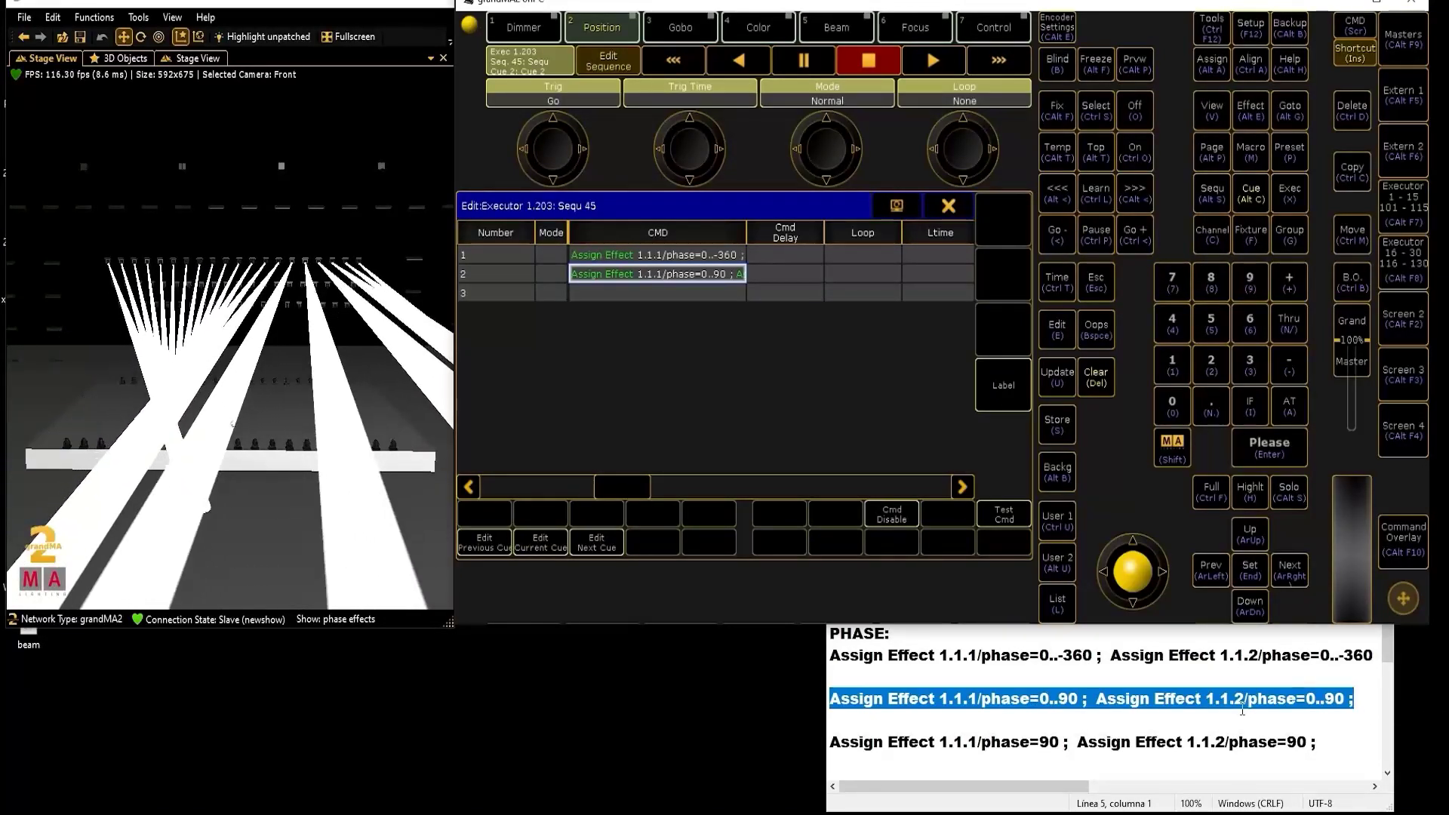
- Set cue 3's command to "Assign Effect 1.1.1/phase=90 ; Assign Effect 1.1.2/phase=90 ;" from the notes file and close the sequence editor
left_click(641, 291)
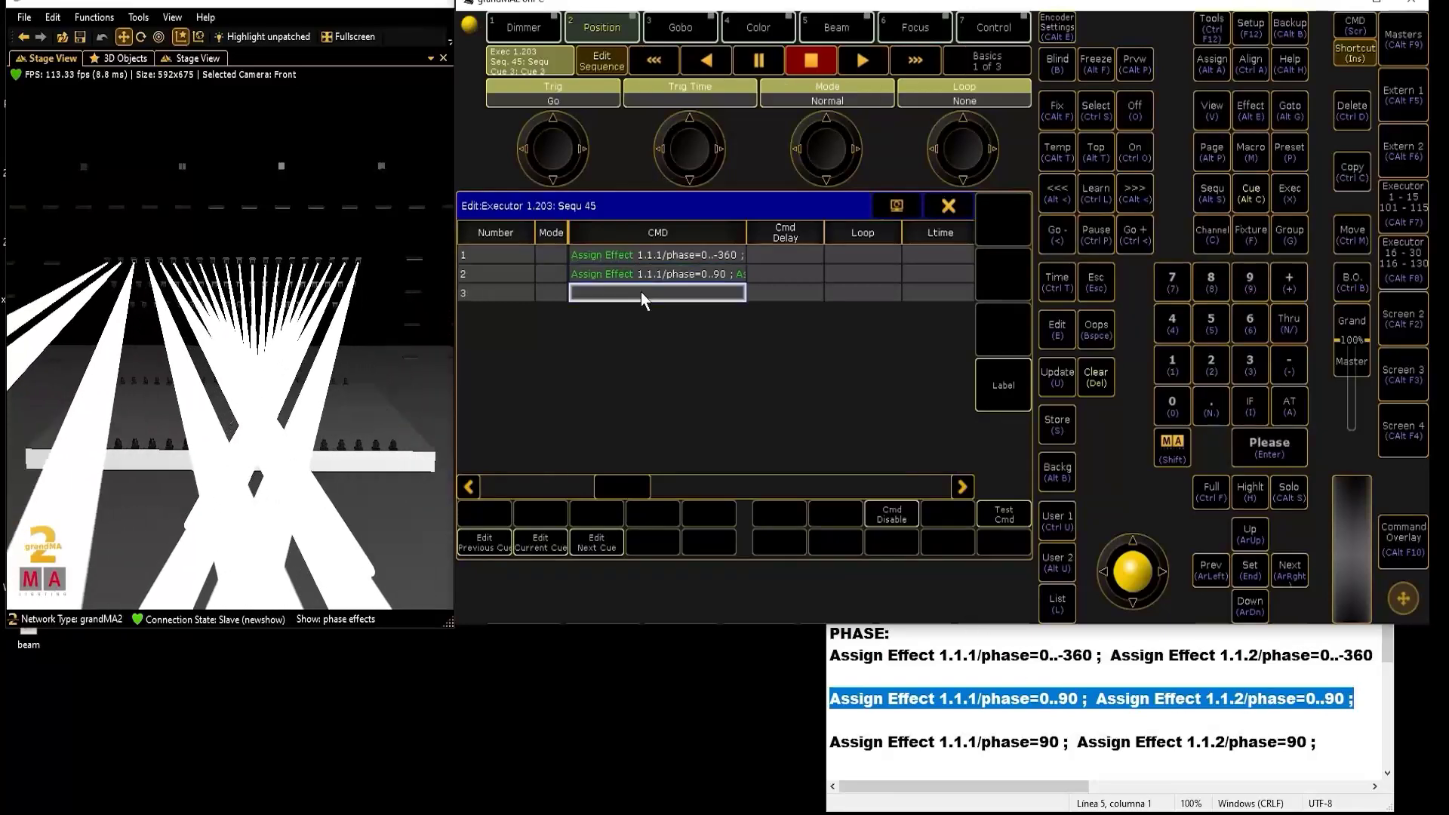
left_click(640, 291)
left_click_drag(1320, 742, 830, 742)
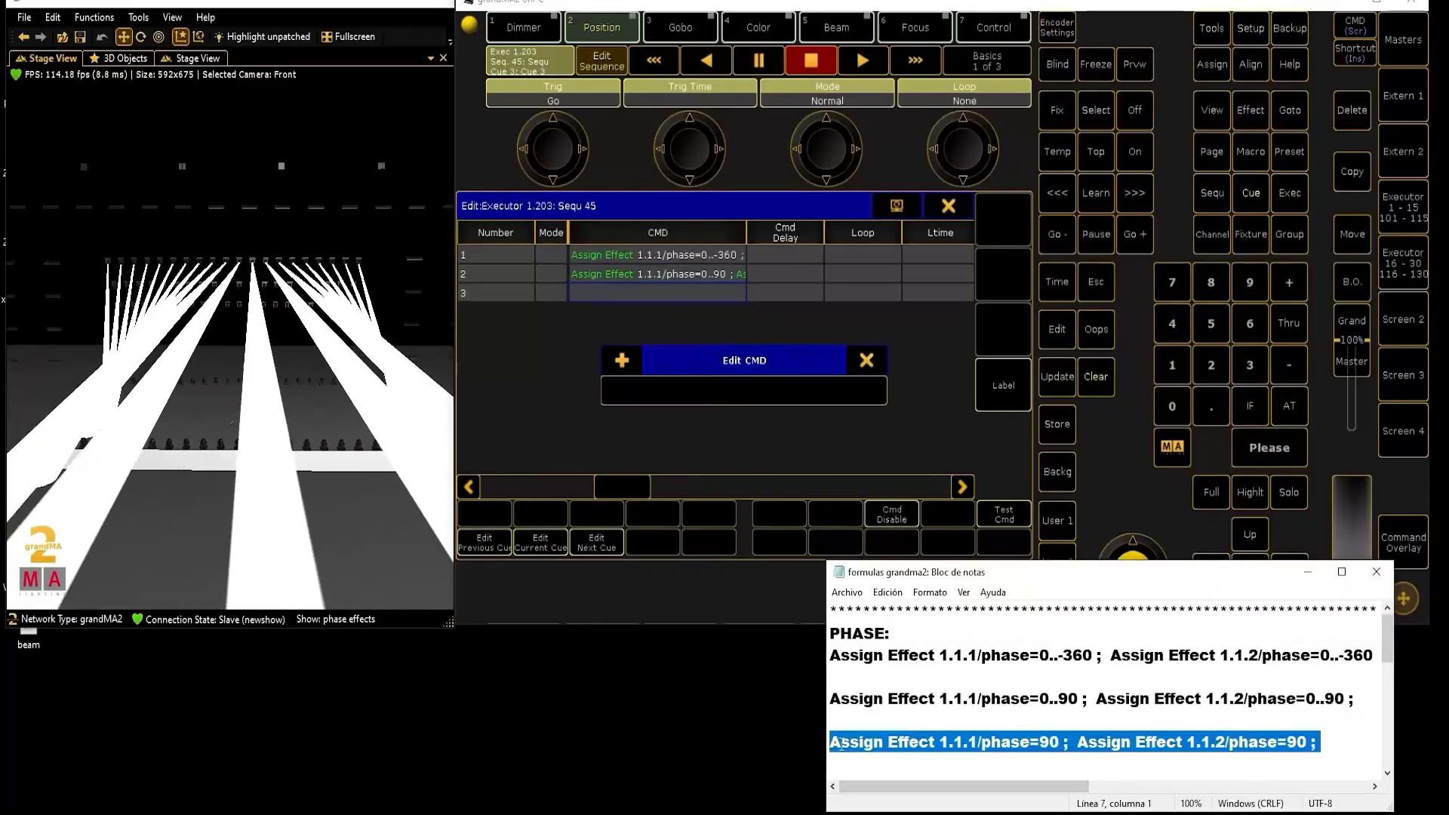
right_click(839, 743)
left_click(868, 551)
left_click(763, 390)
key("ctrl+v")
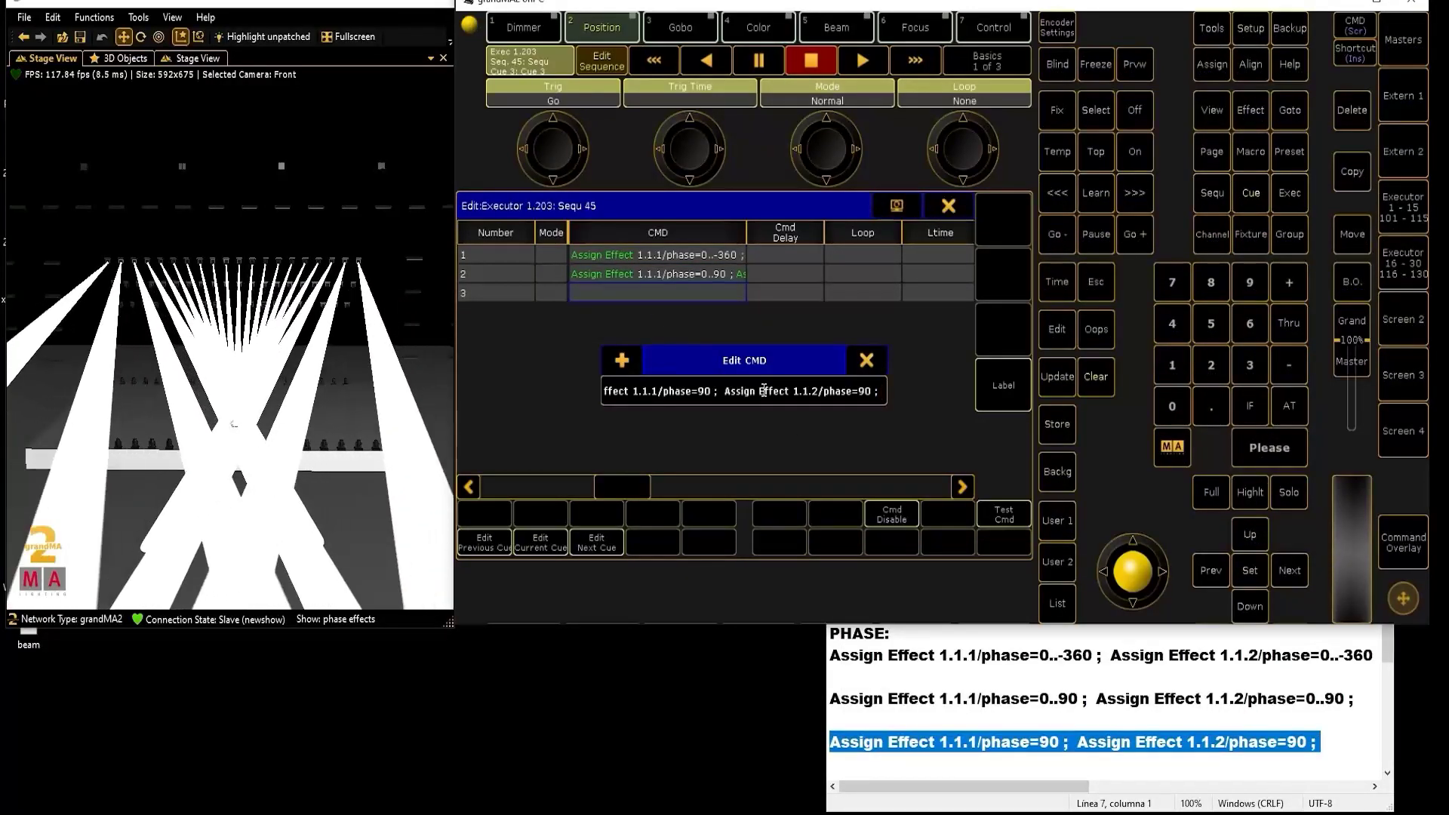
key("Return")
left_click(1057, 742)
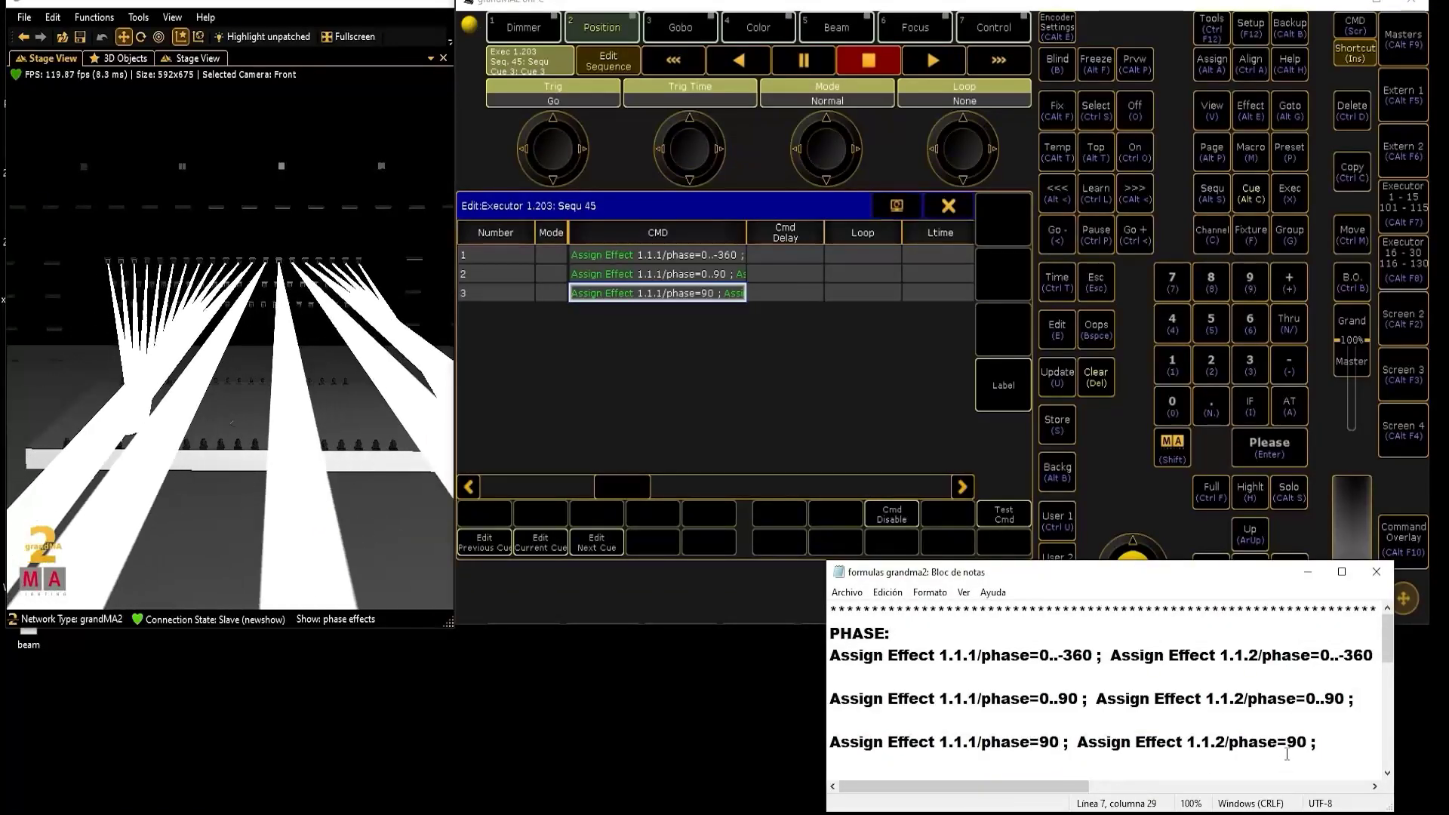
left_click(949, 206)
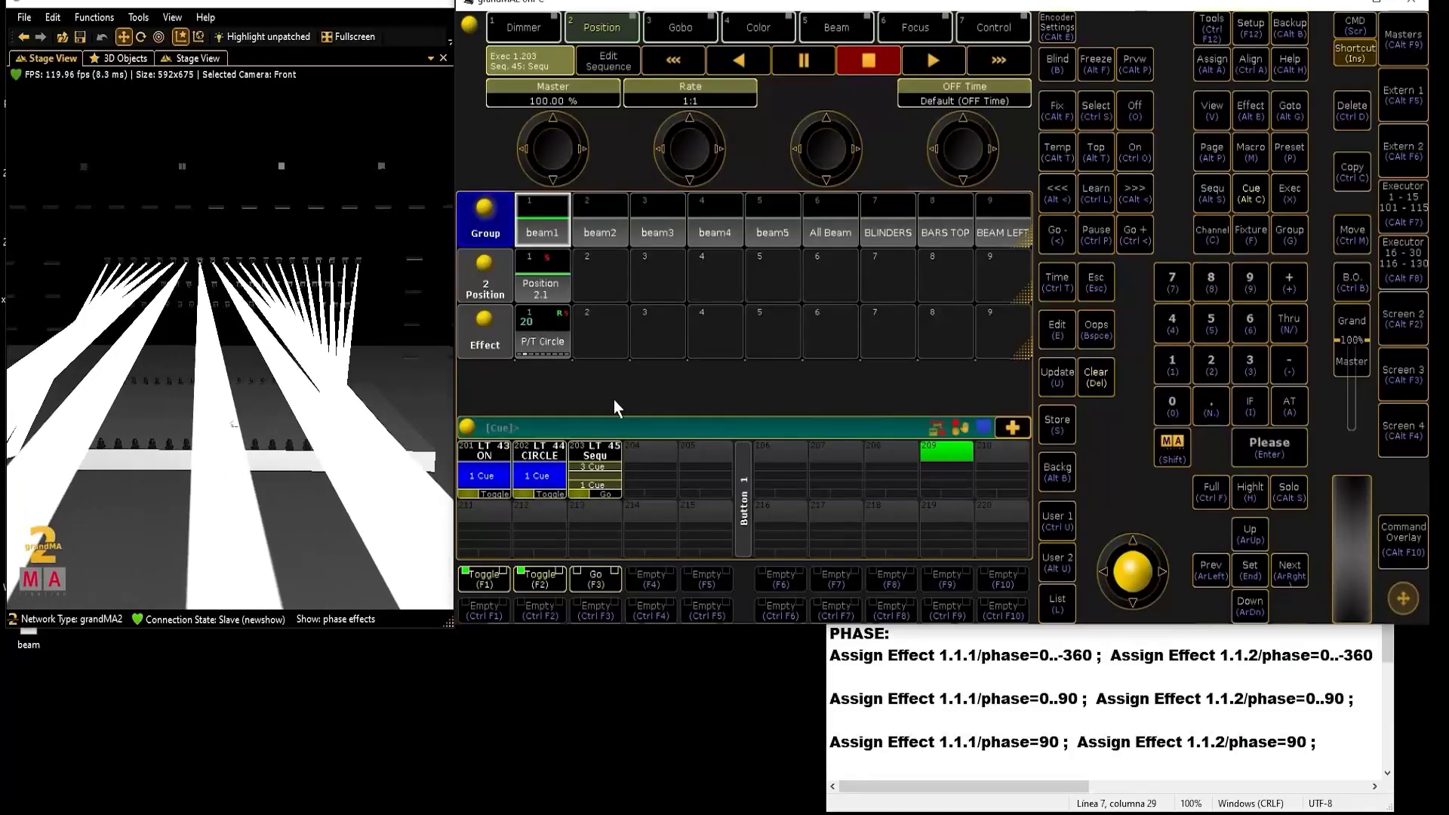
- Step executor 203 through its phase cues with the circle running, tilting the beam1 beams upward partway through
left_click(593, 579)
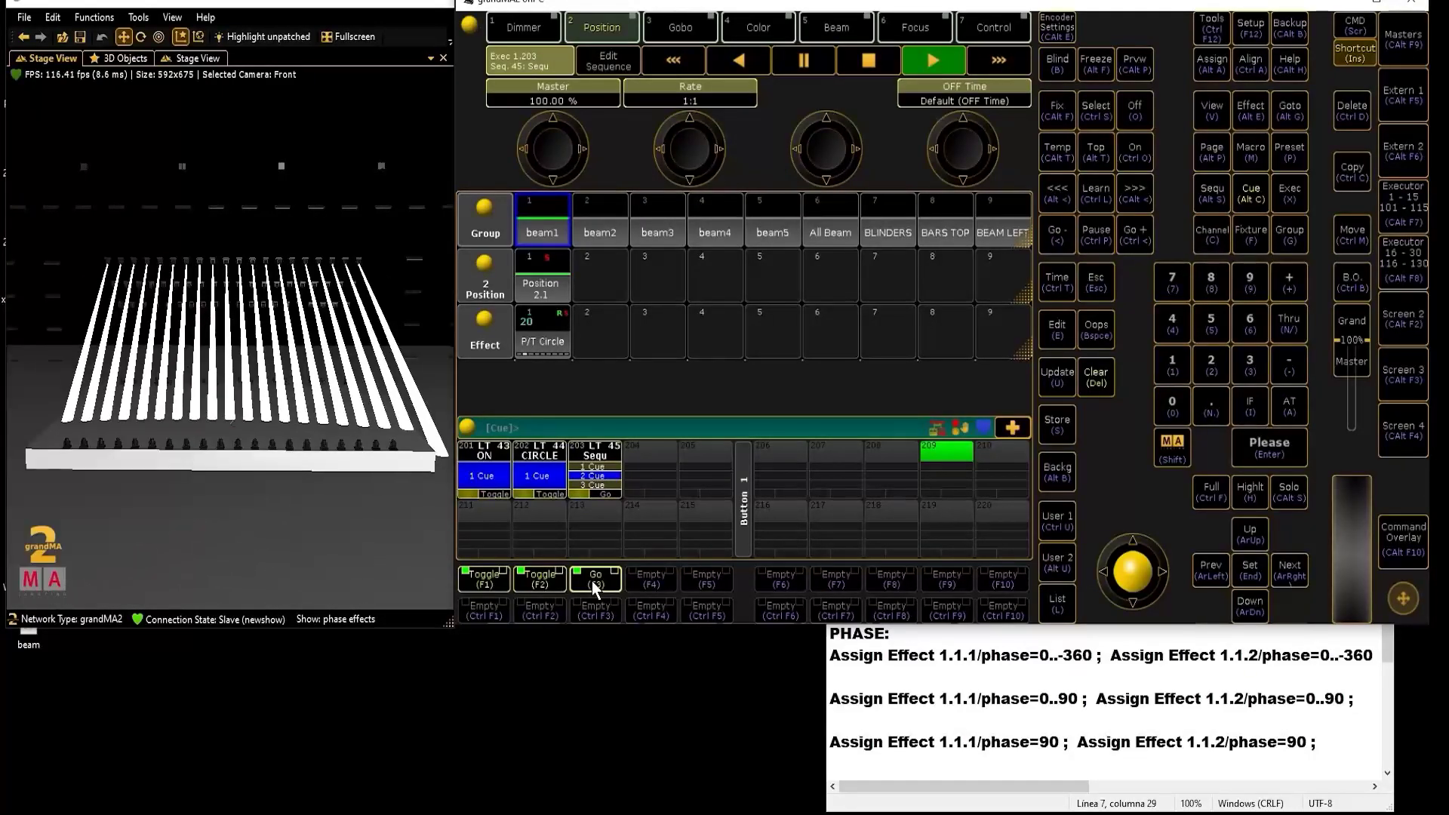
left_click(592, 581)
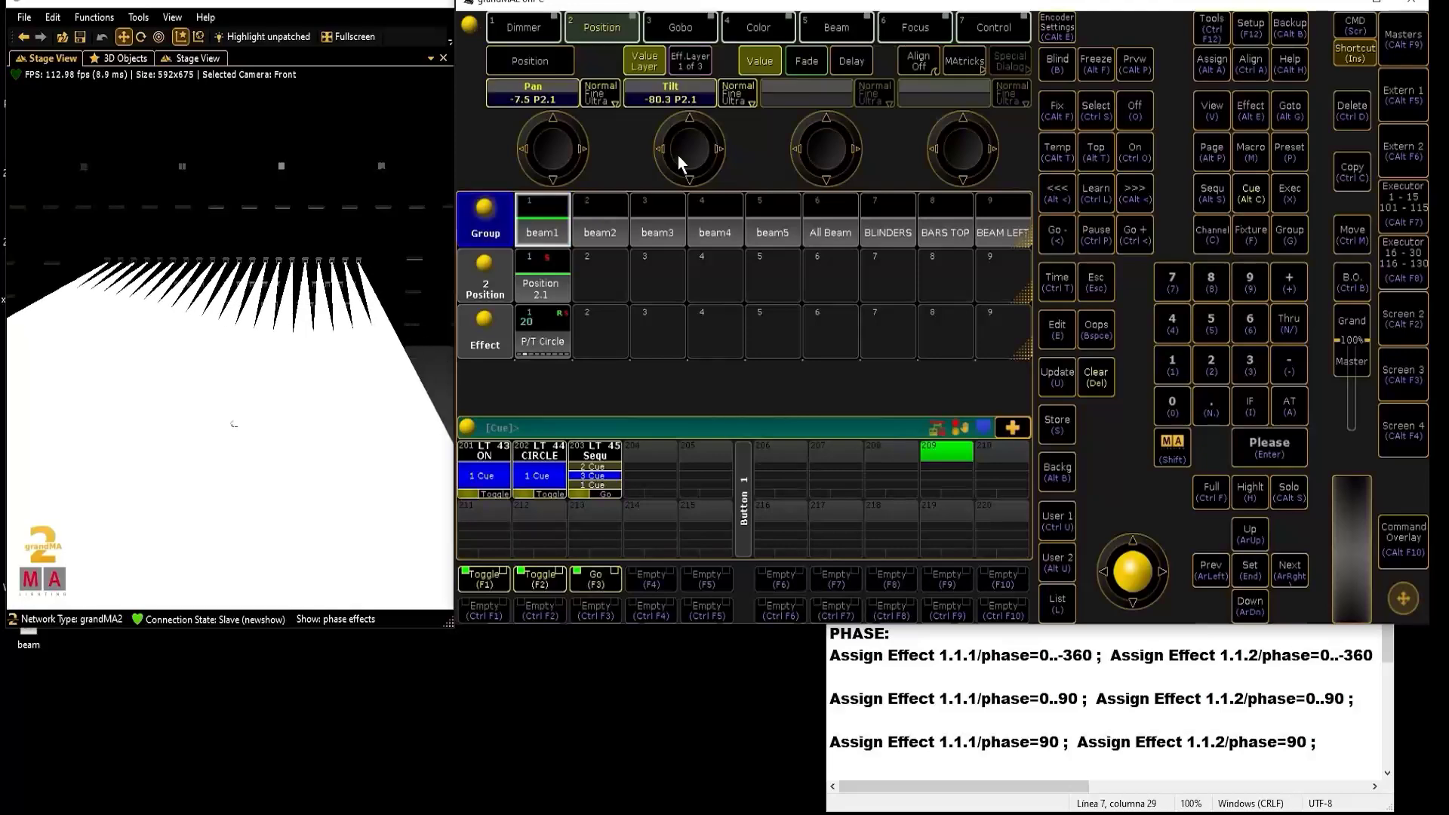
scroll(678, 155, "up", 2)
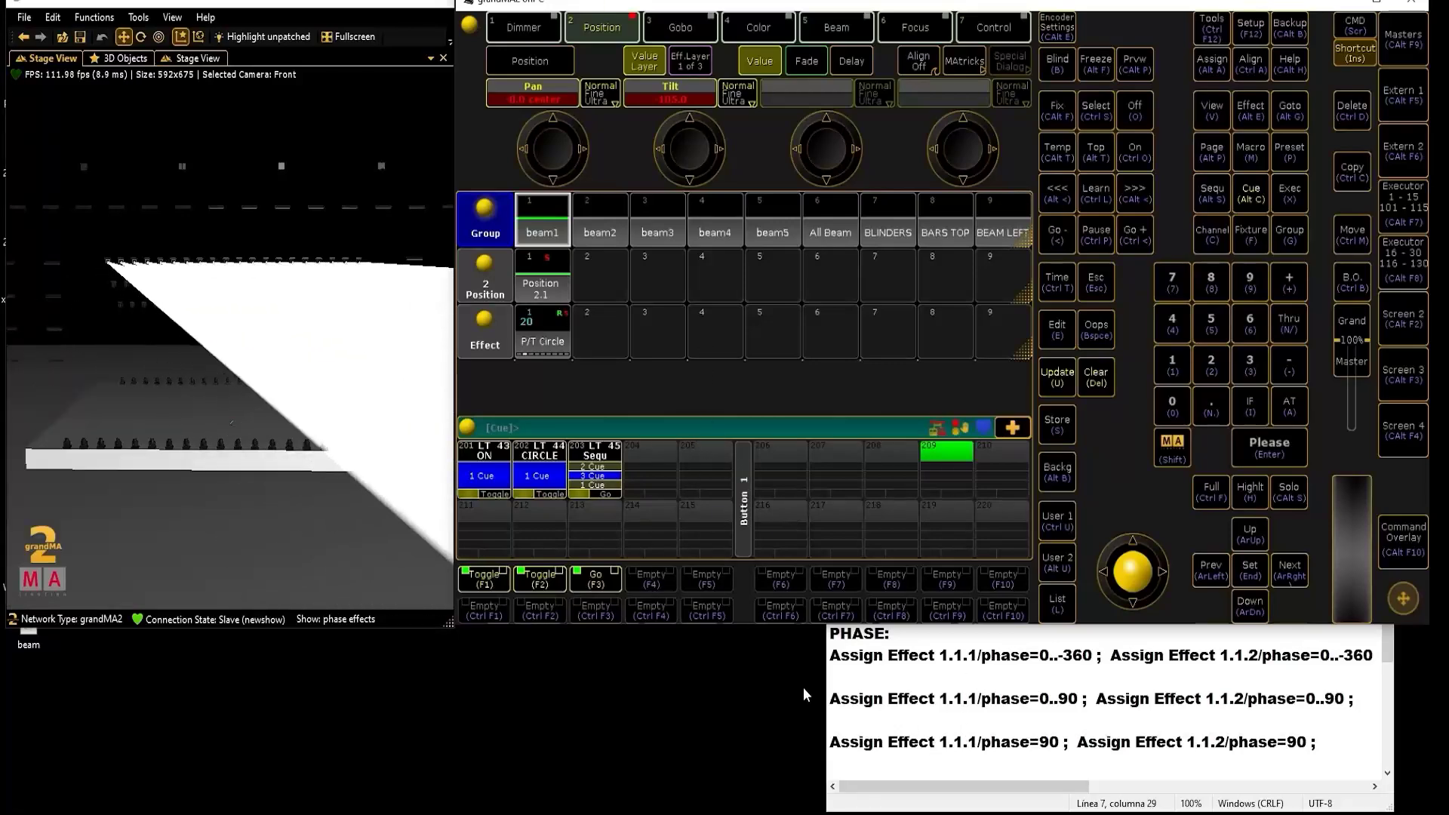
left_click(596, 577)
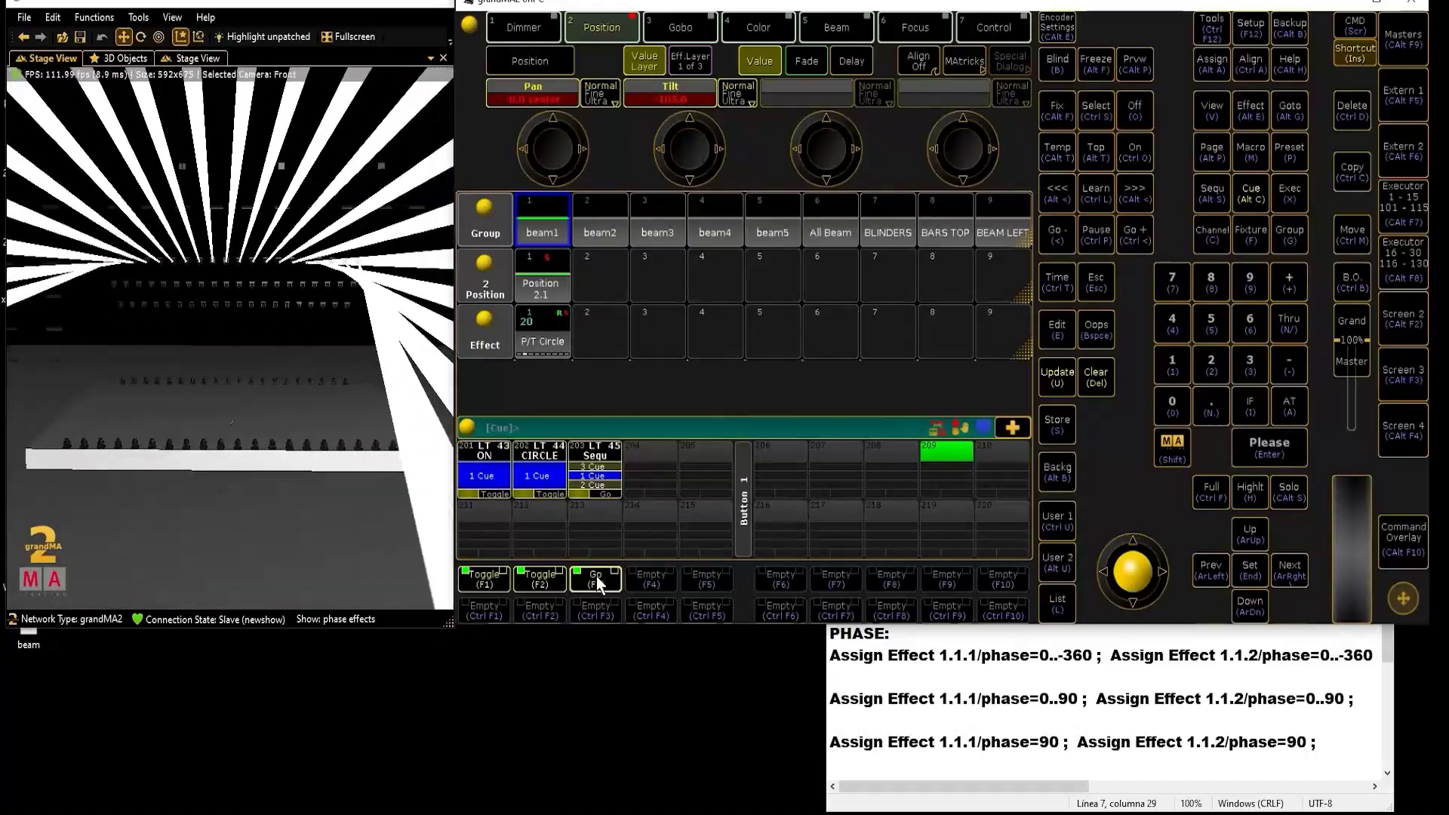
left_click(596, 577)
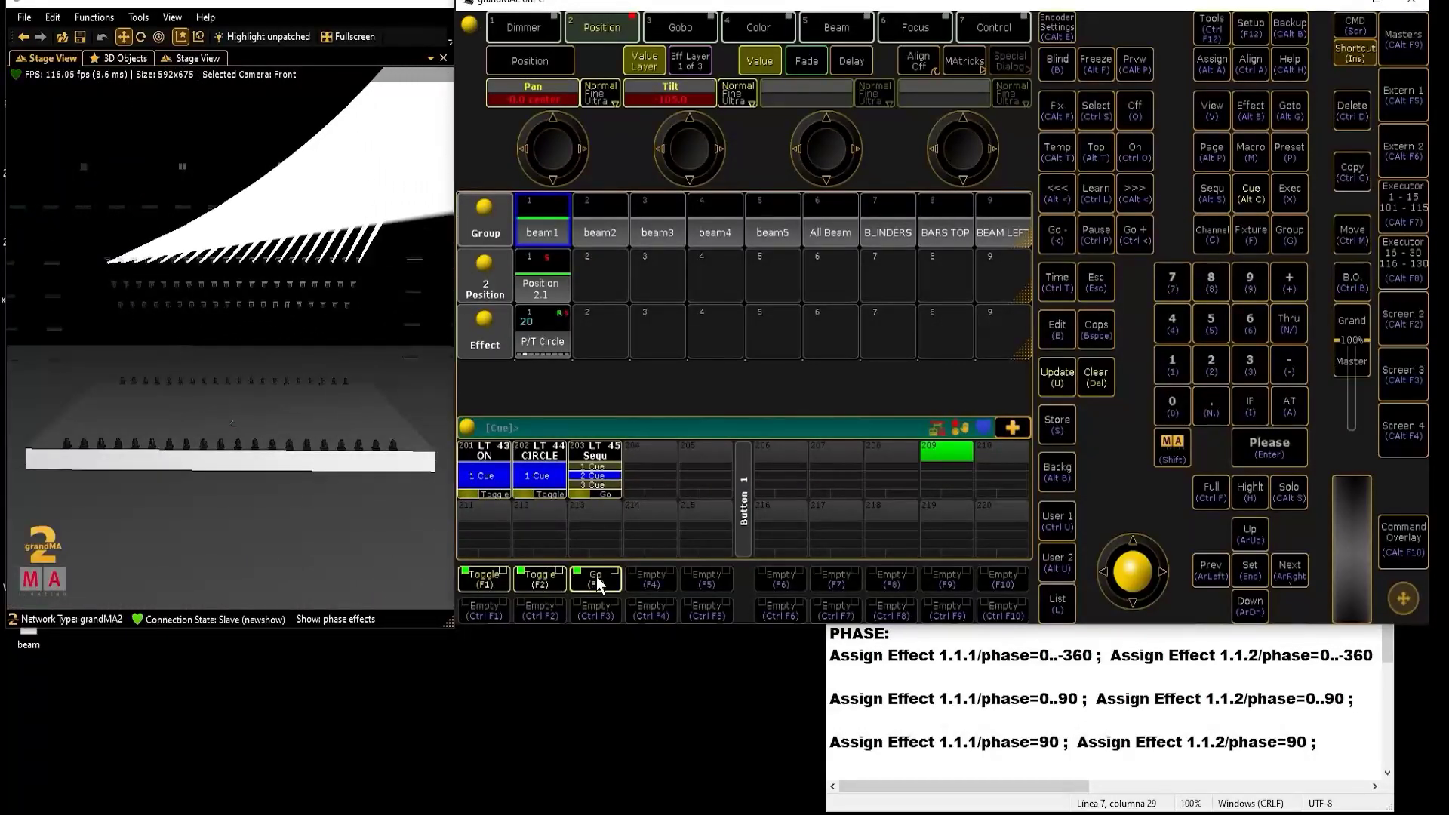
- Examine the pan and tilt phase of the P/T Circle effect while cue 2 of executor 203 is active
right_click(544, 336)
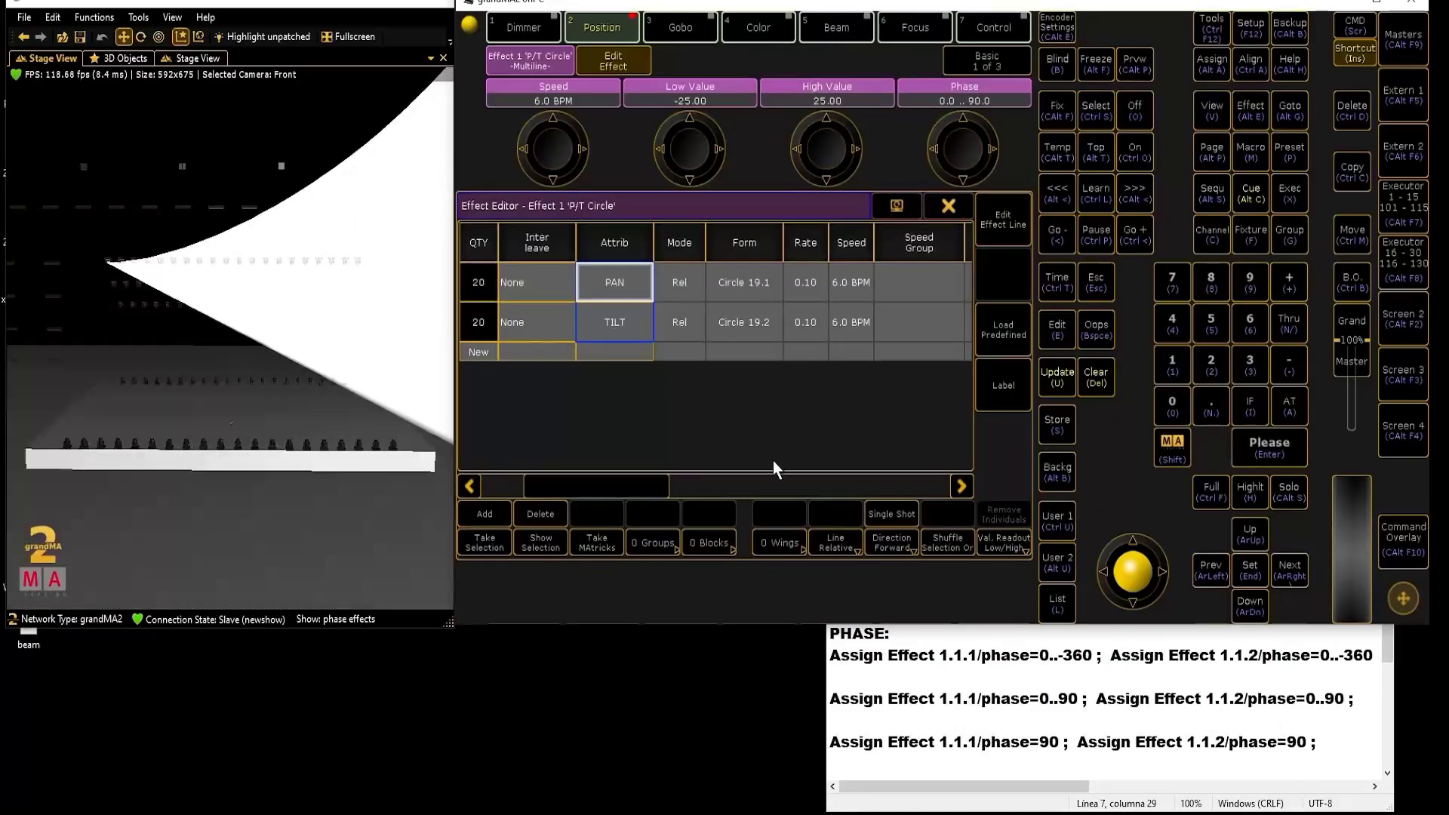
left_click_drag(632, 482, 766, 469)
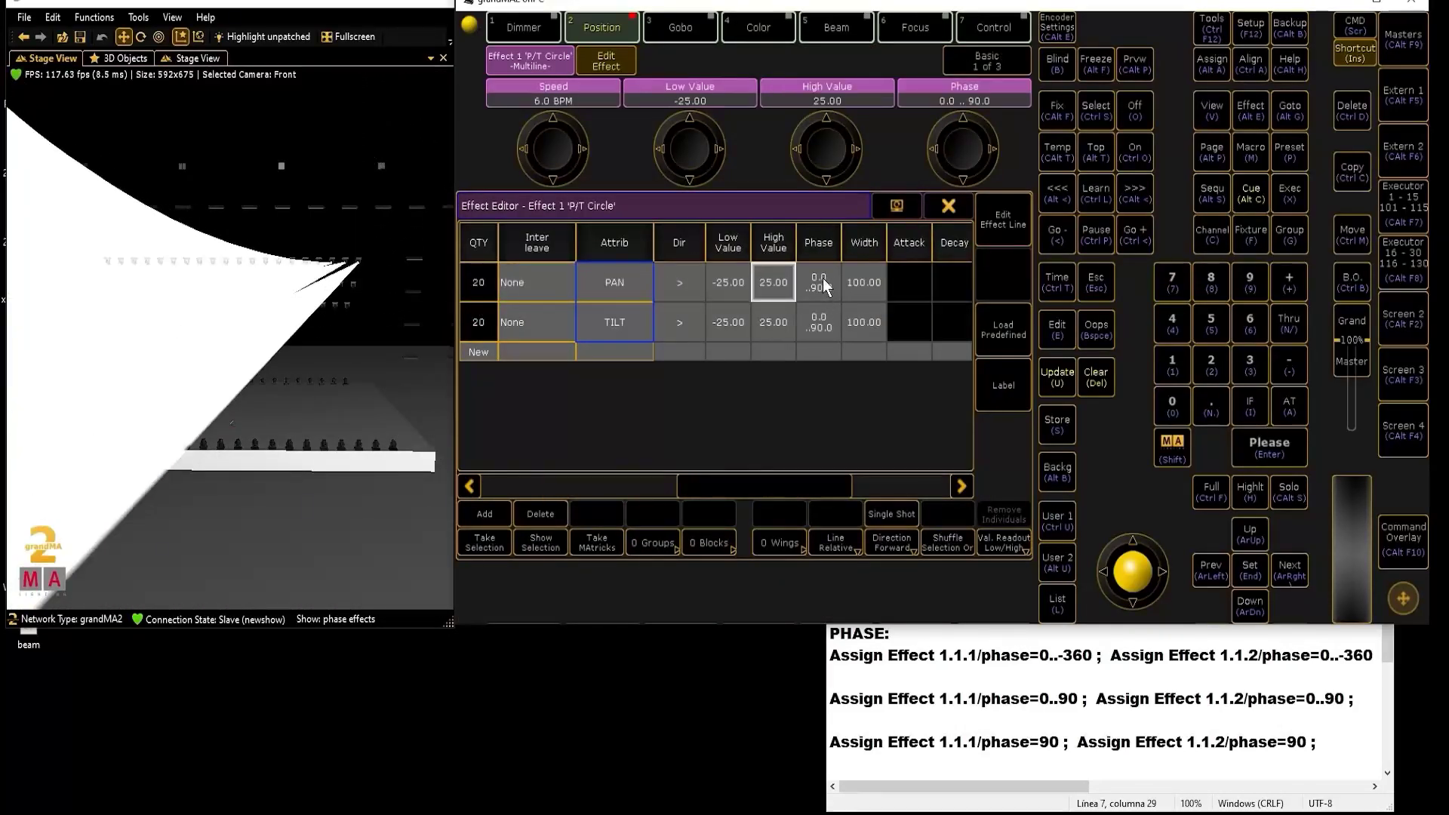
left_click(821, 321)
left_click(821, 324)
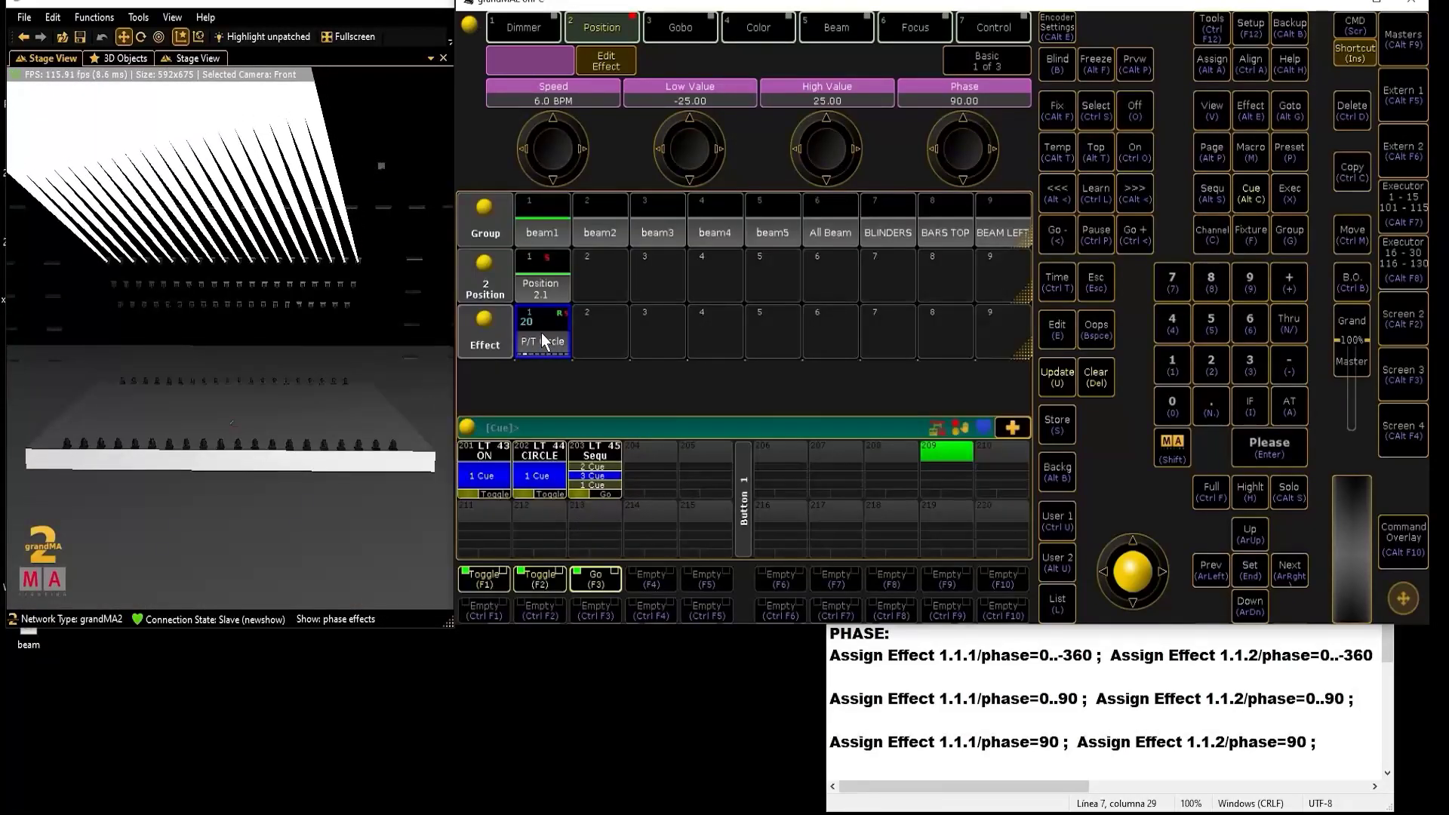
- Reopen the P/T Circle effect and examine its pan and tilt phase with cue 3 active
left_click(541, 333)
left_click_drag(695, 481, 777, 481)
left_click(723, 293)
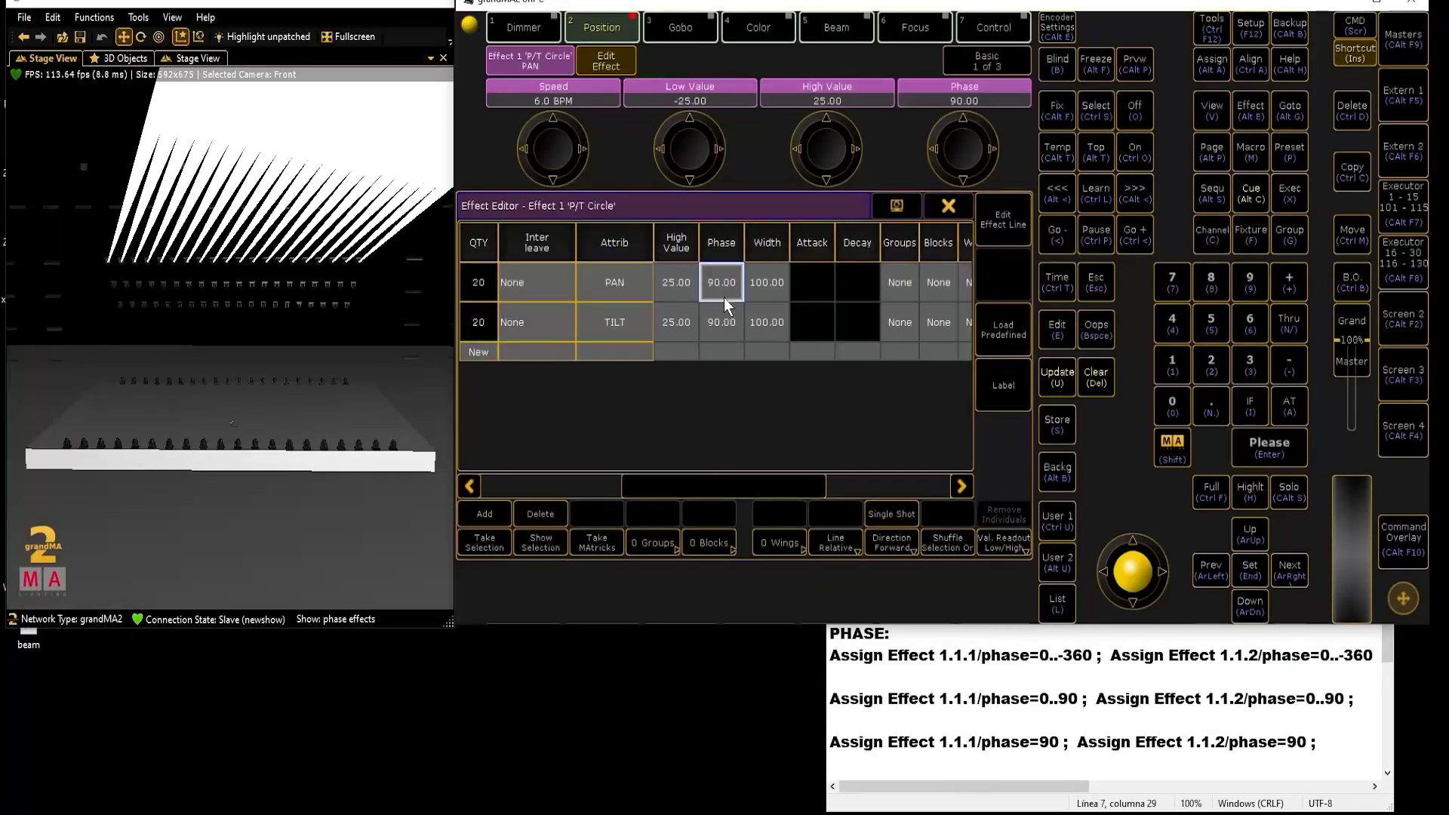
key("Escape")
- Advance executor 203 to cue 1, examine the P/T Circle effect's pan and tilt phase, and close the effect editor
left_click(587, 581)
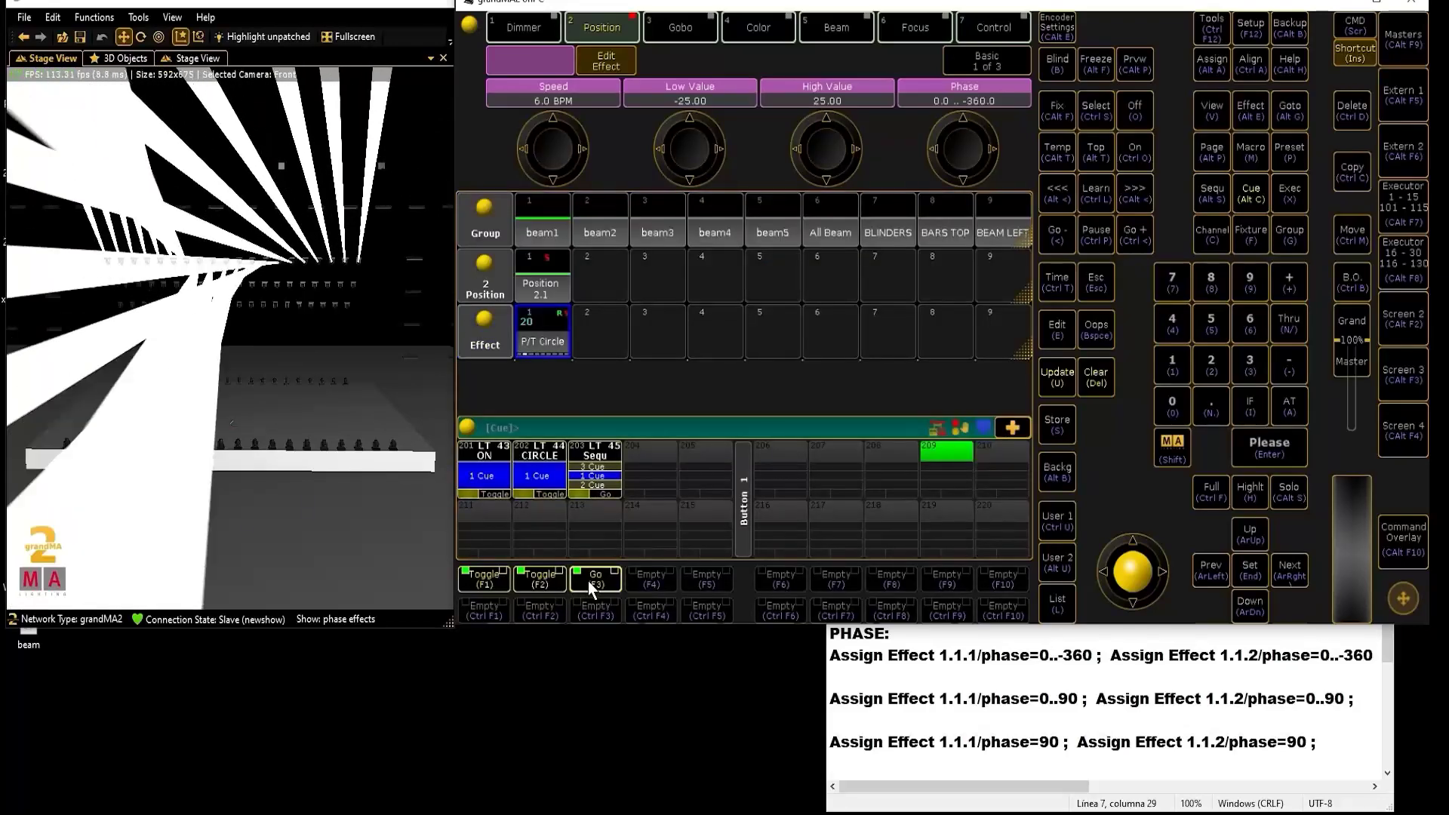
left_click(544, 348)
left_click_drag(702, 488, 730, 484)
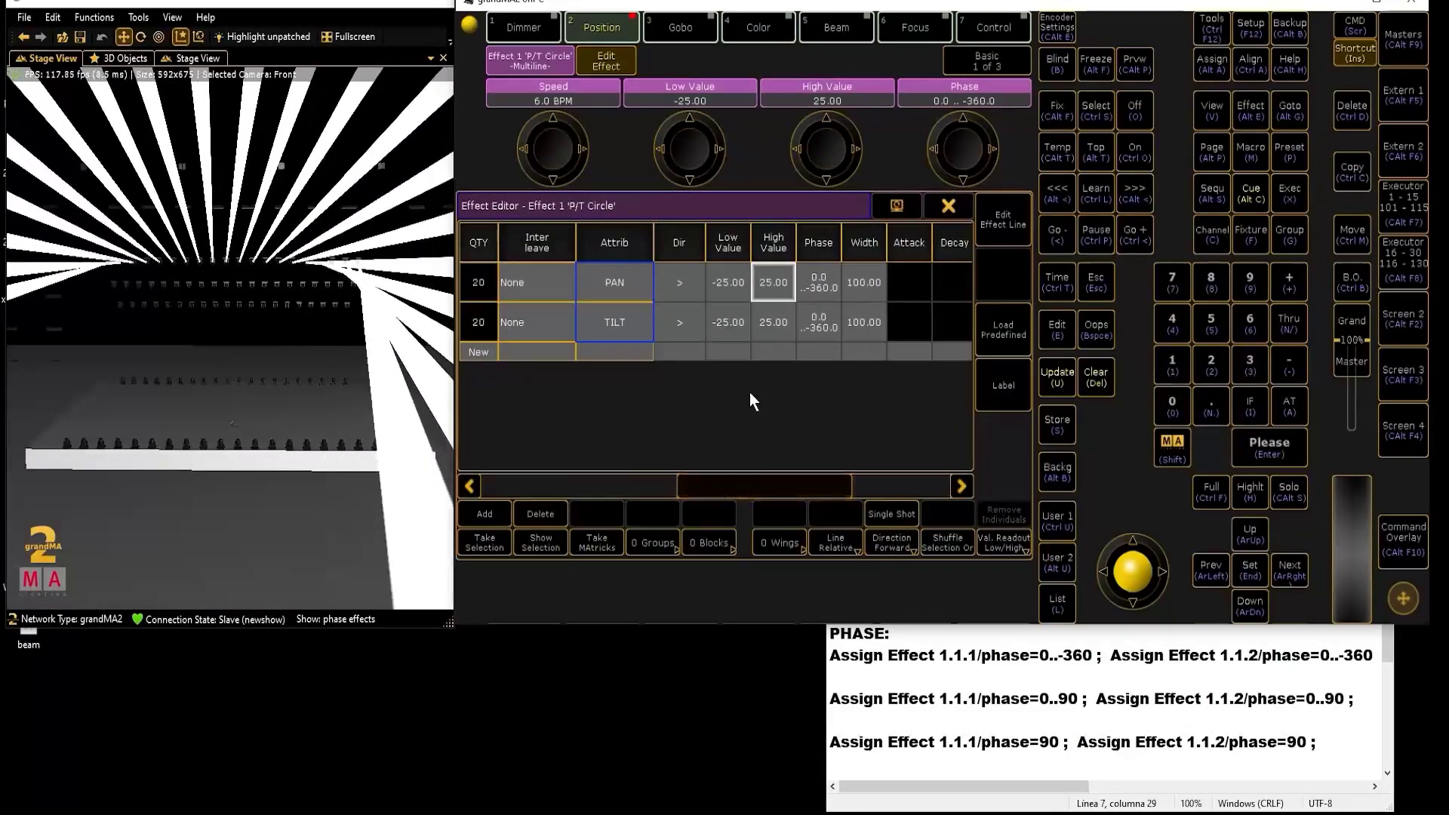
left_click(819, 286)
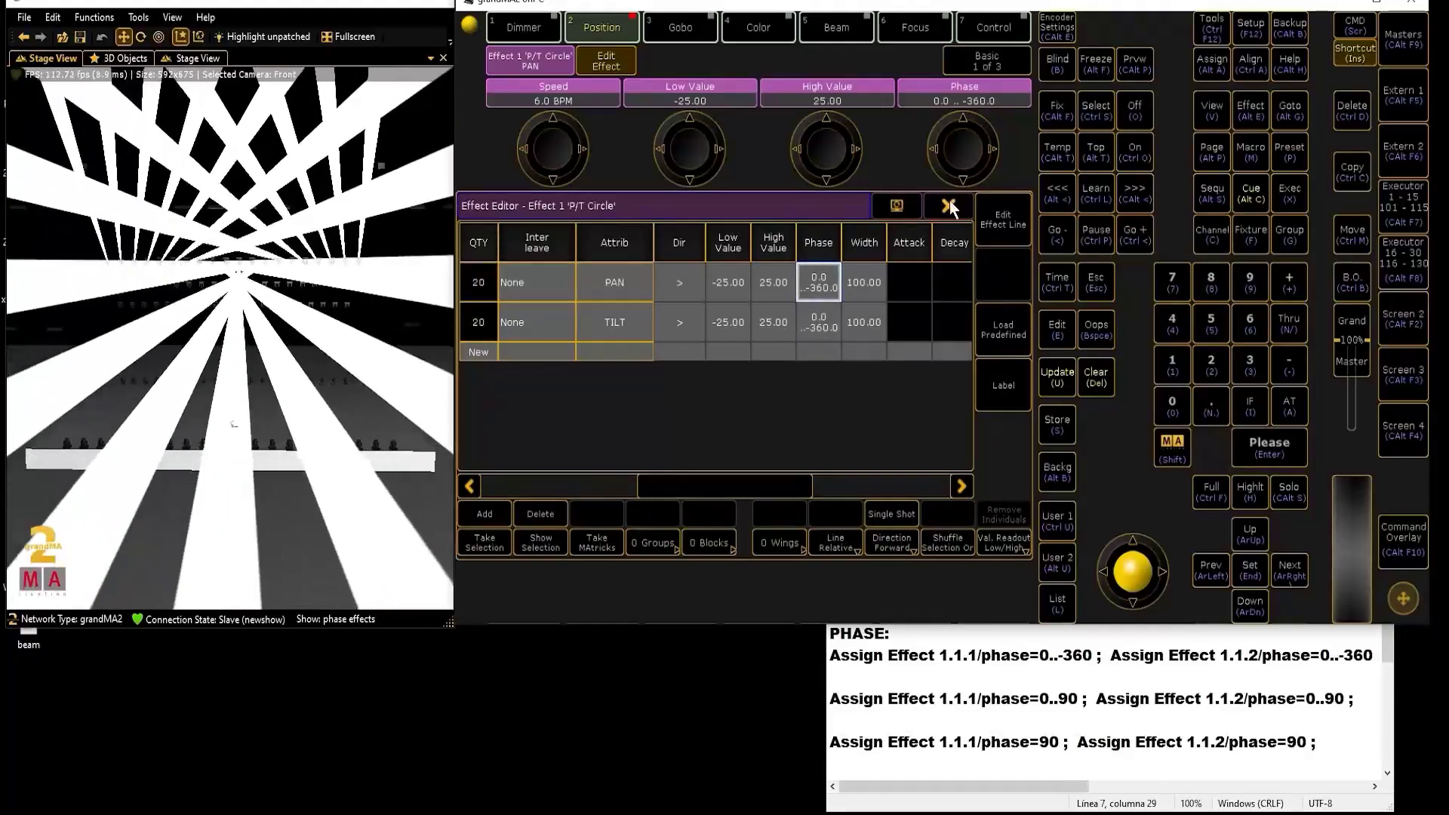
left_click(948, 206)
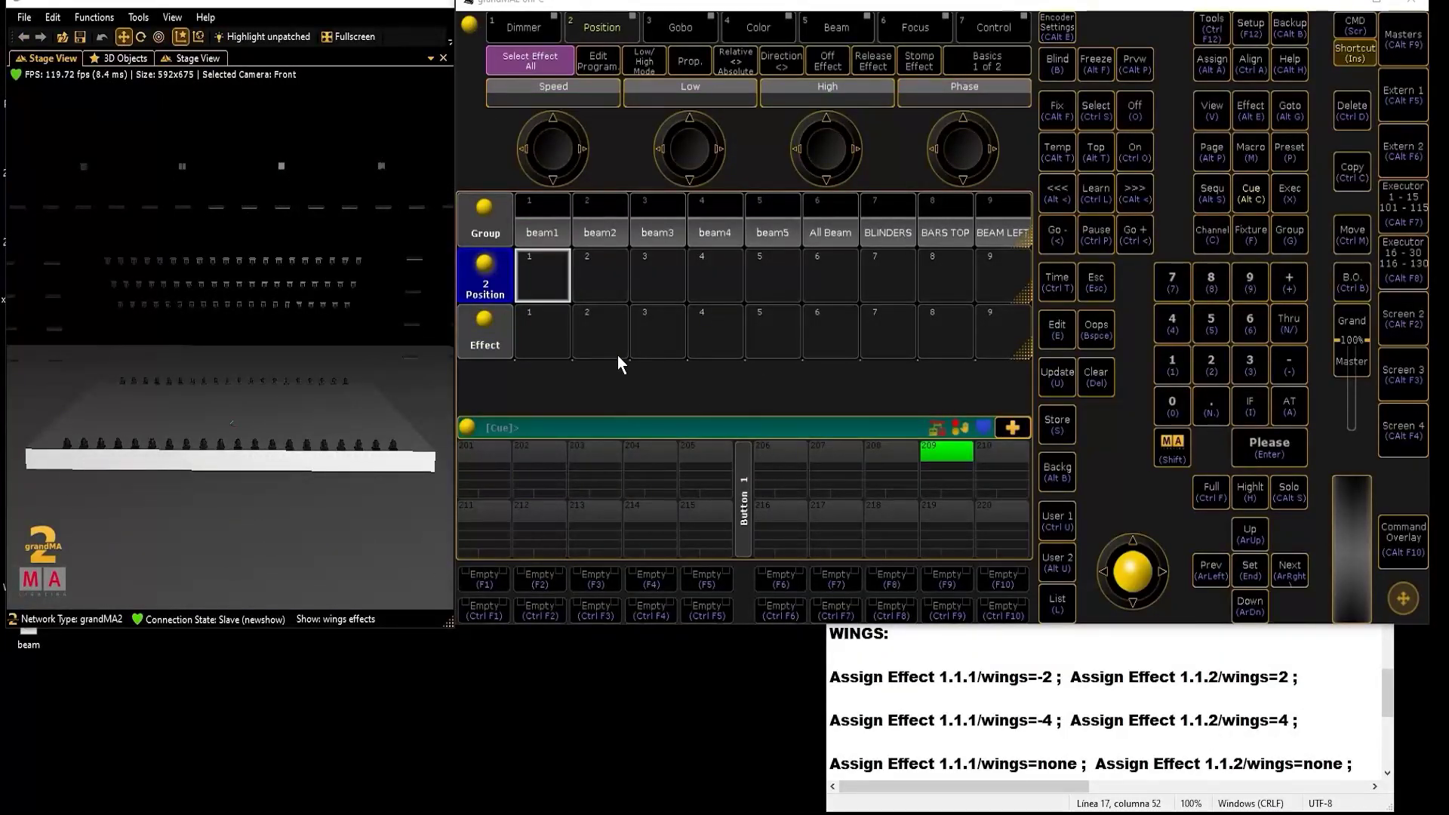
- In the wings effects show, set the beam1 group to full and store it on executor 201
left_click(543, 233)
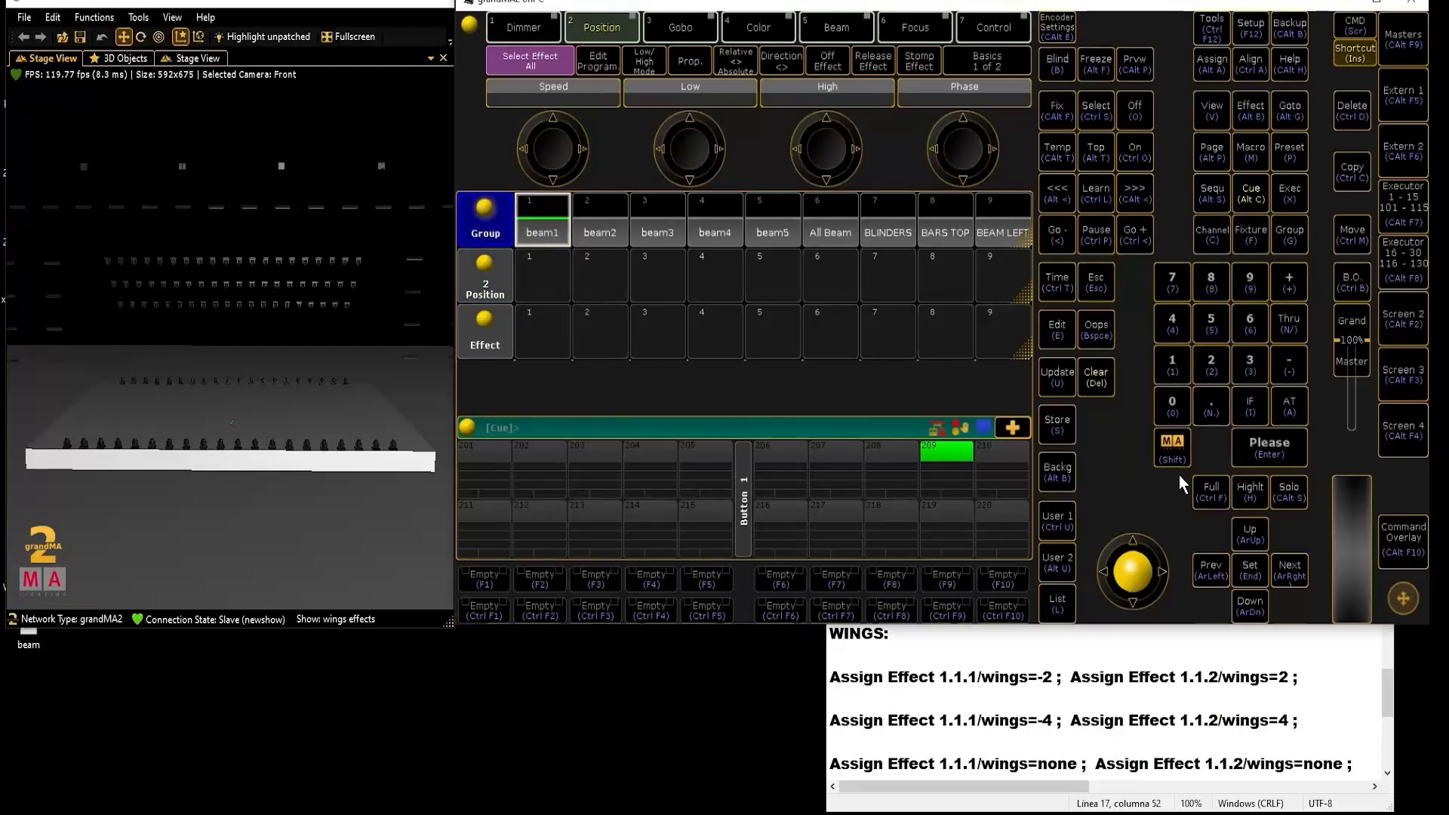
left_click(1212, 488)
left_click(1055, 428)
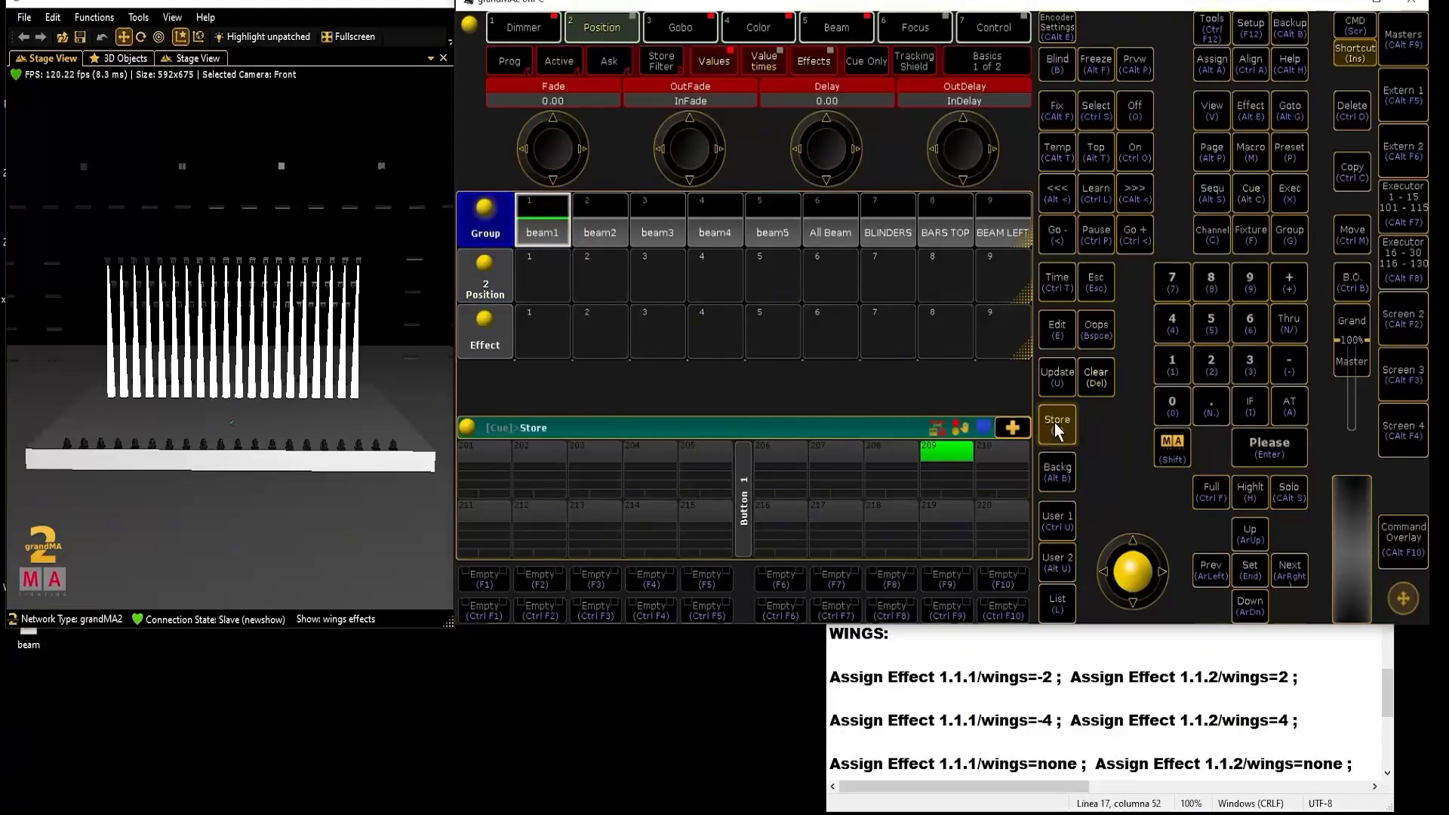
left_click(496, 453)
- Set executor 201's button function to Toggle, label it ON and switch it on
right_click(496, 453)
left_click(496, 428)
left_click(830, 479)
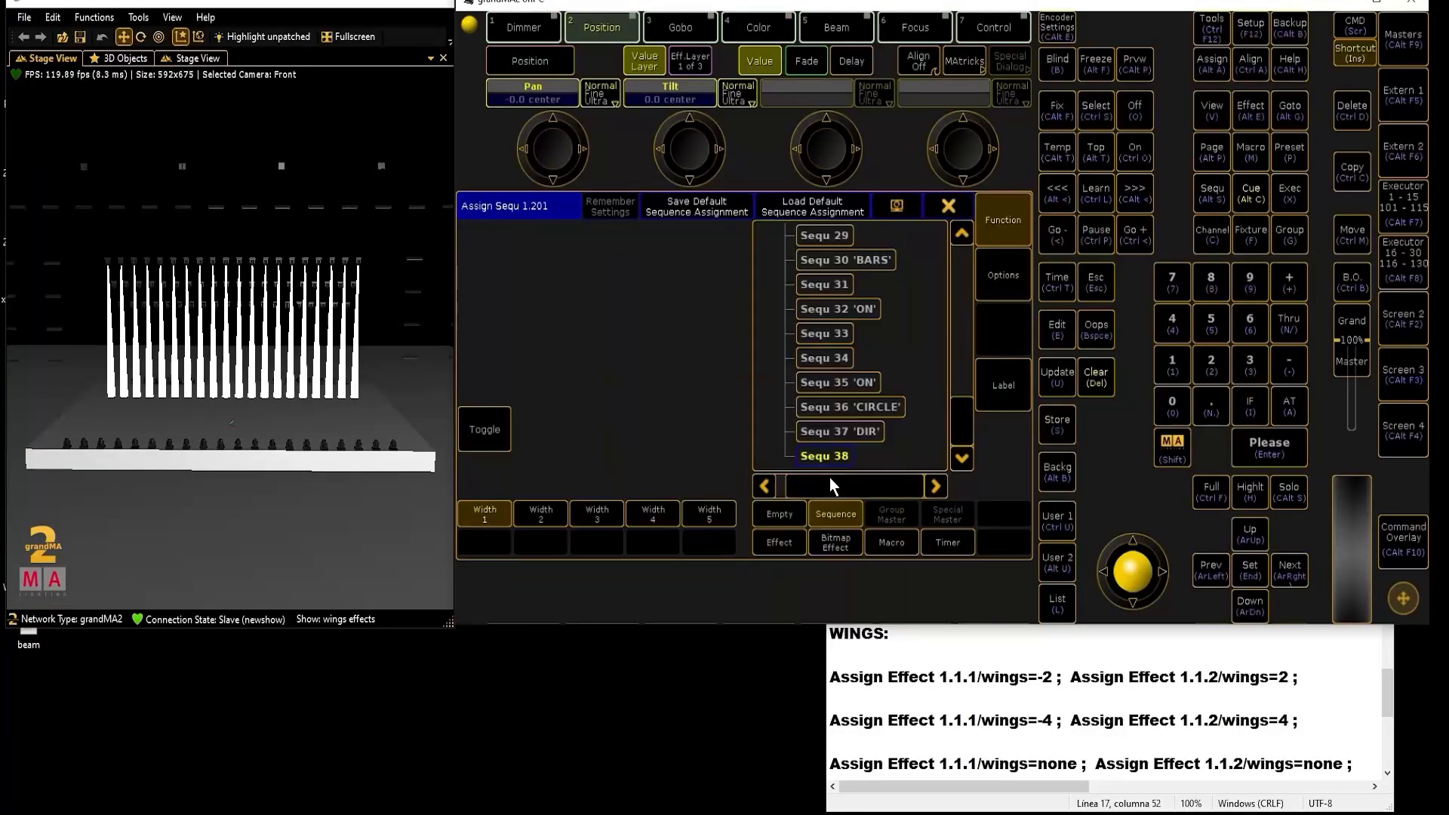
left_click(830, 476)
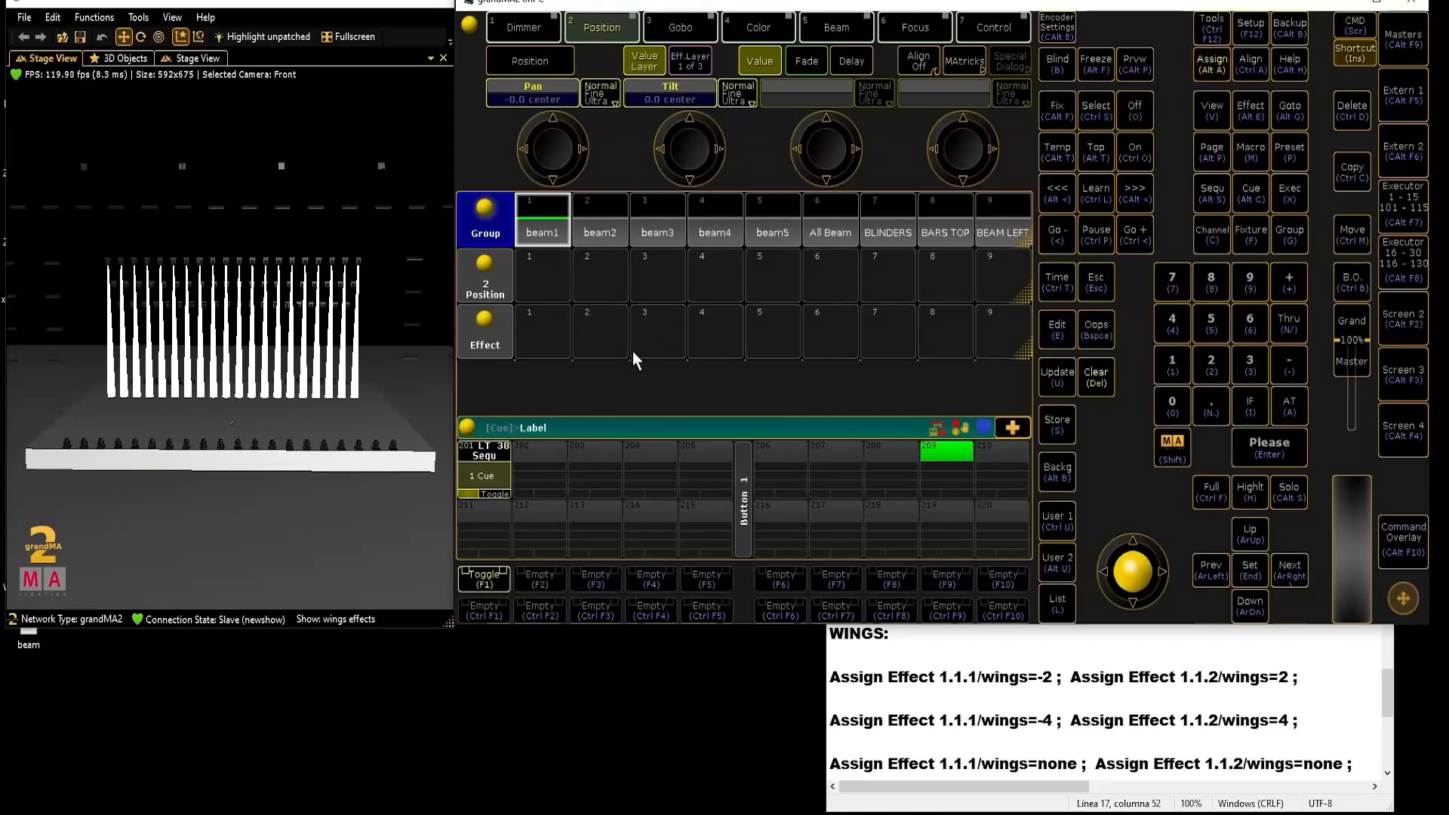
left_click(496, 455)
left_click(477, 576)
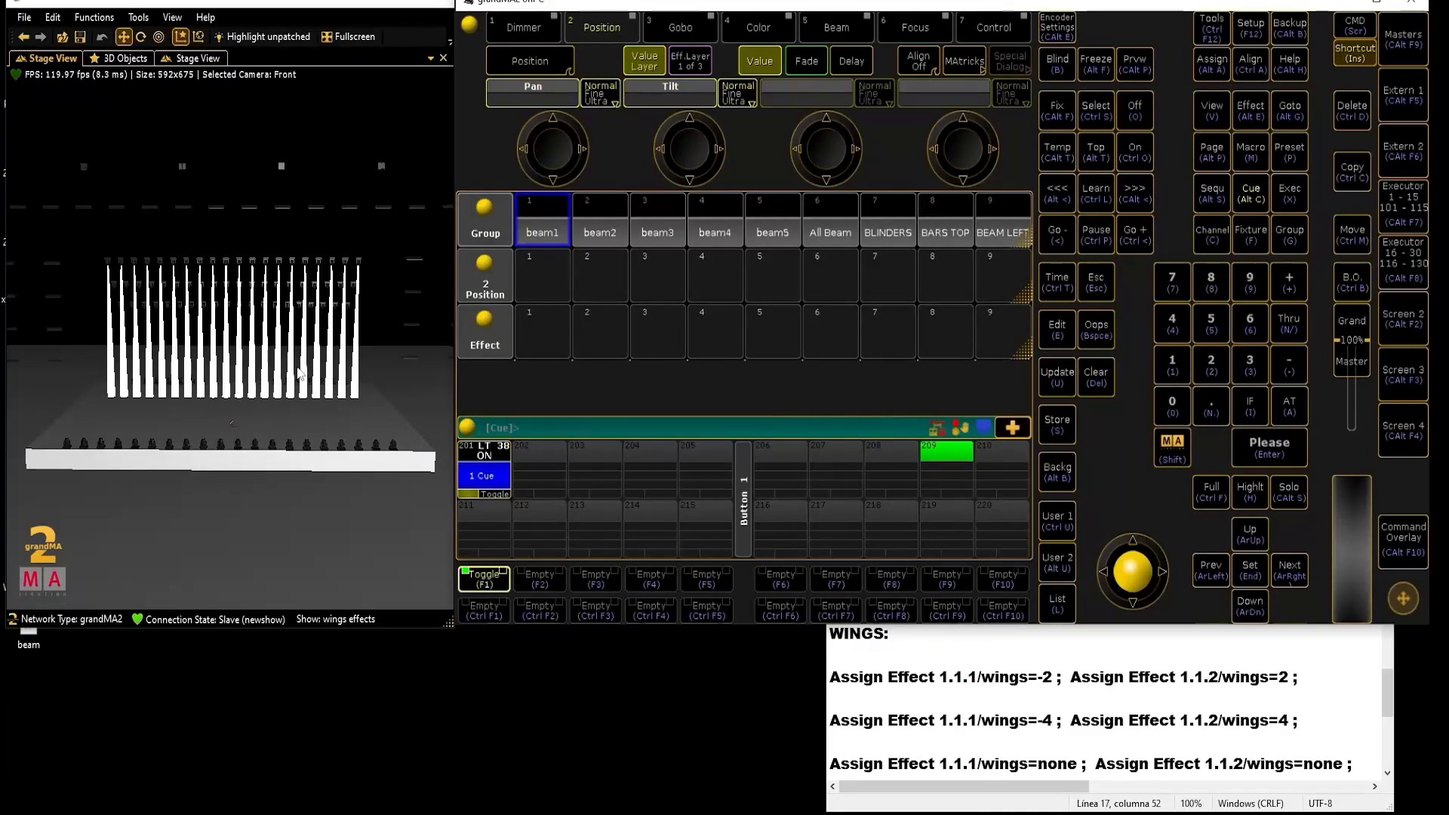
- Tilt the beam1 group to -45, store it as position preset 1 and clear the programmer
left_click(551, 234)
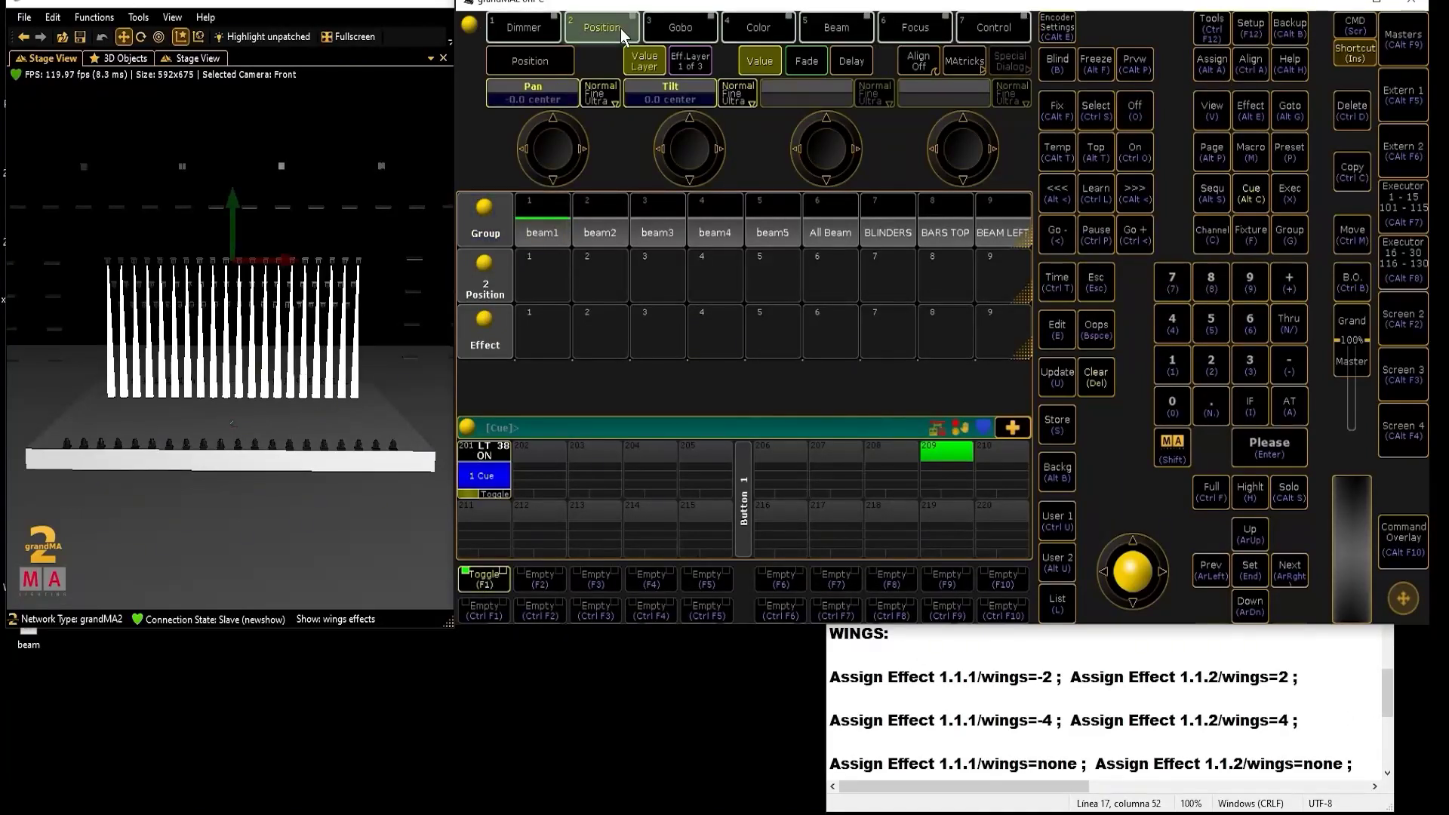
scroll(686, 137, "up", 10)
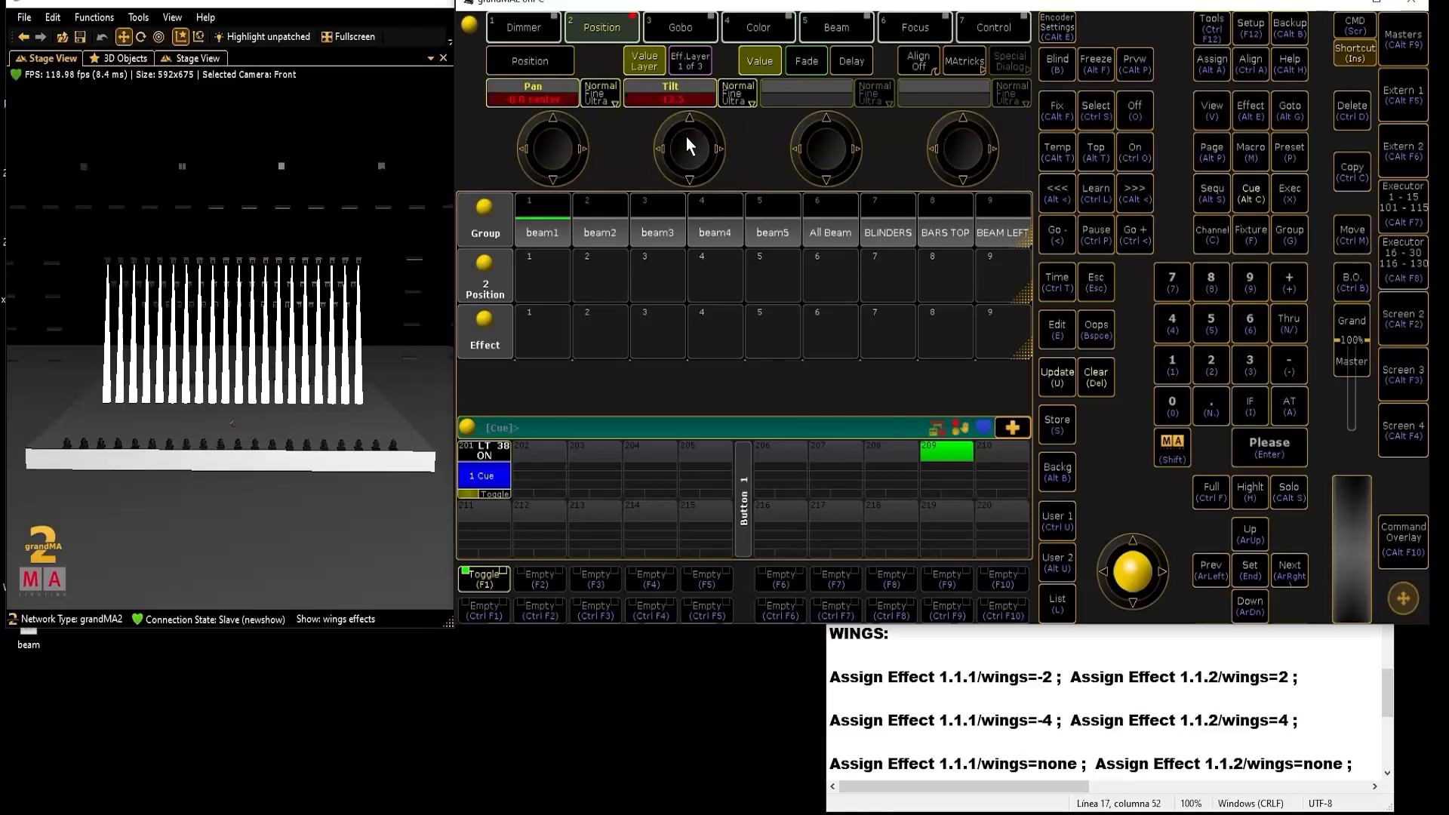
scroll(686, 145, "up", 2)
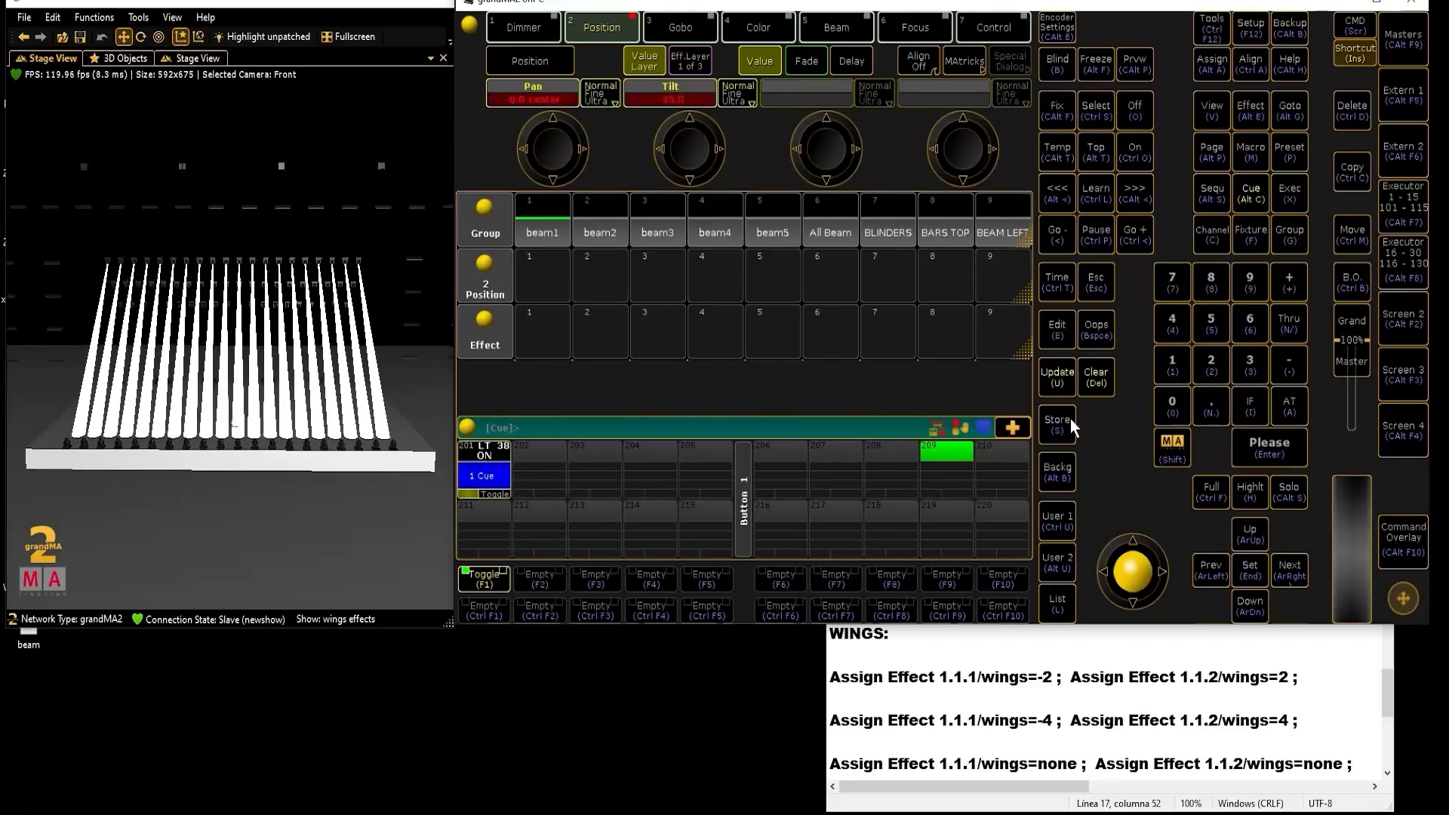
left_click(1066, 420)
left_click(537, 281)
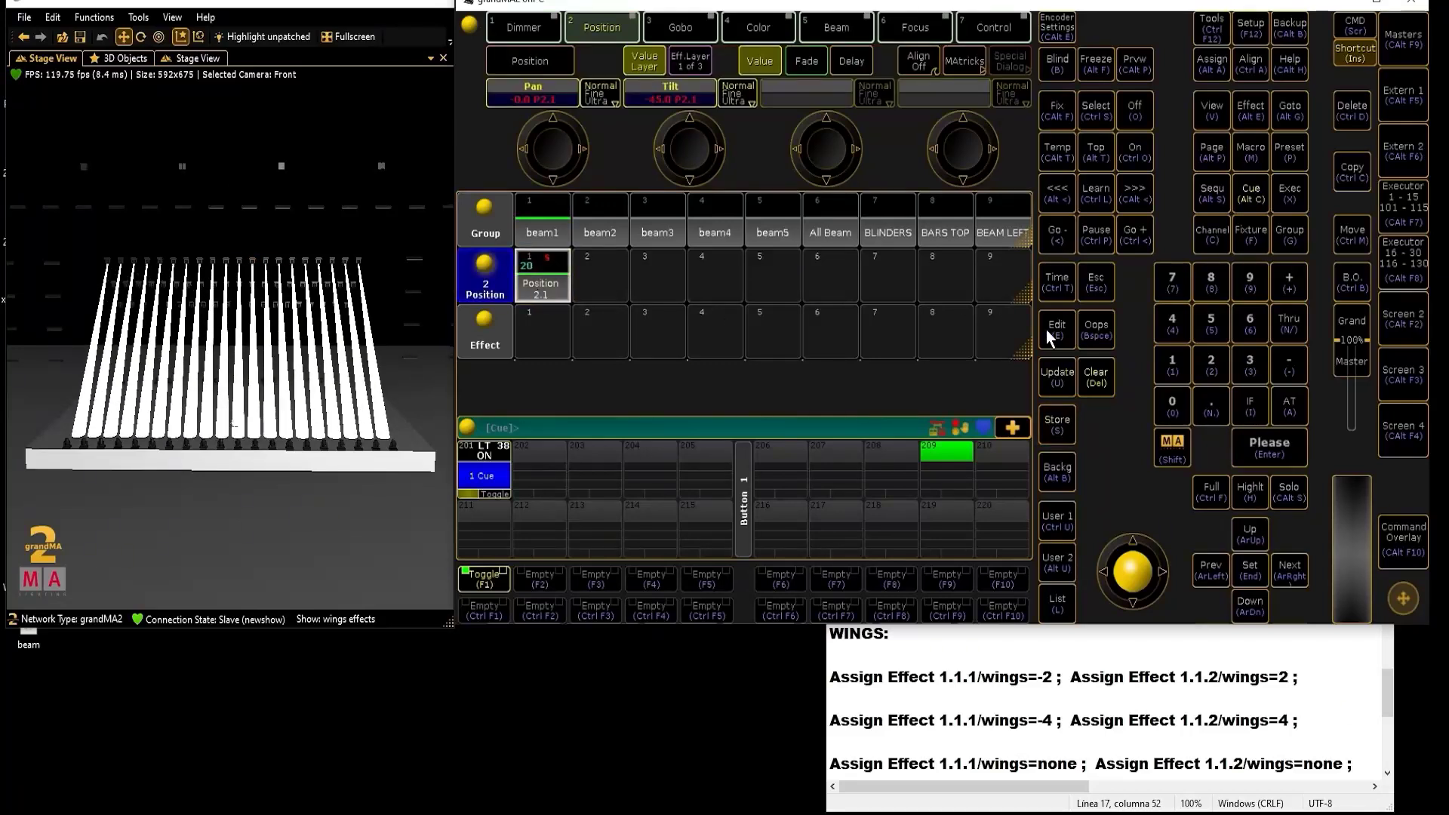
double_click(1095, 377)
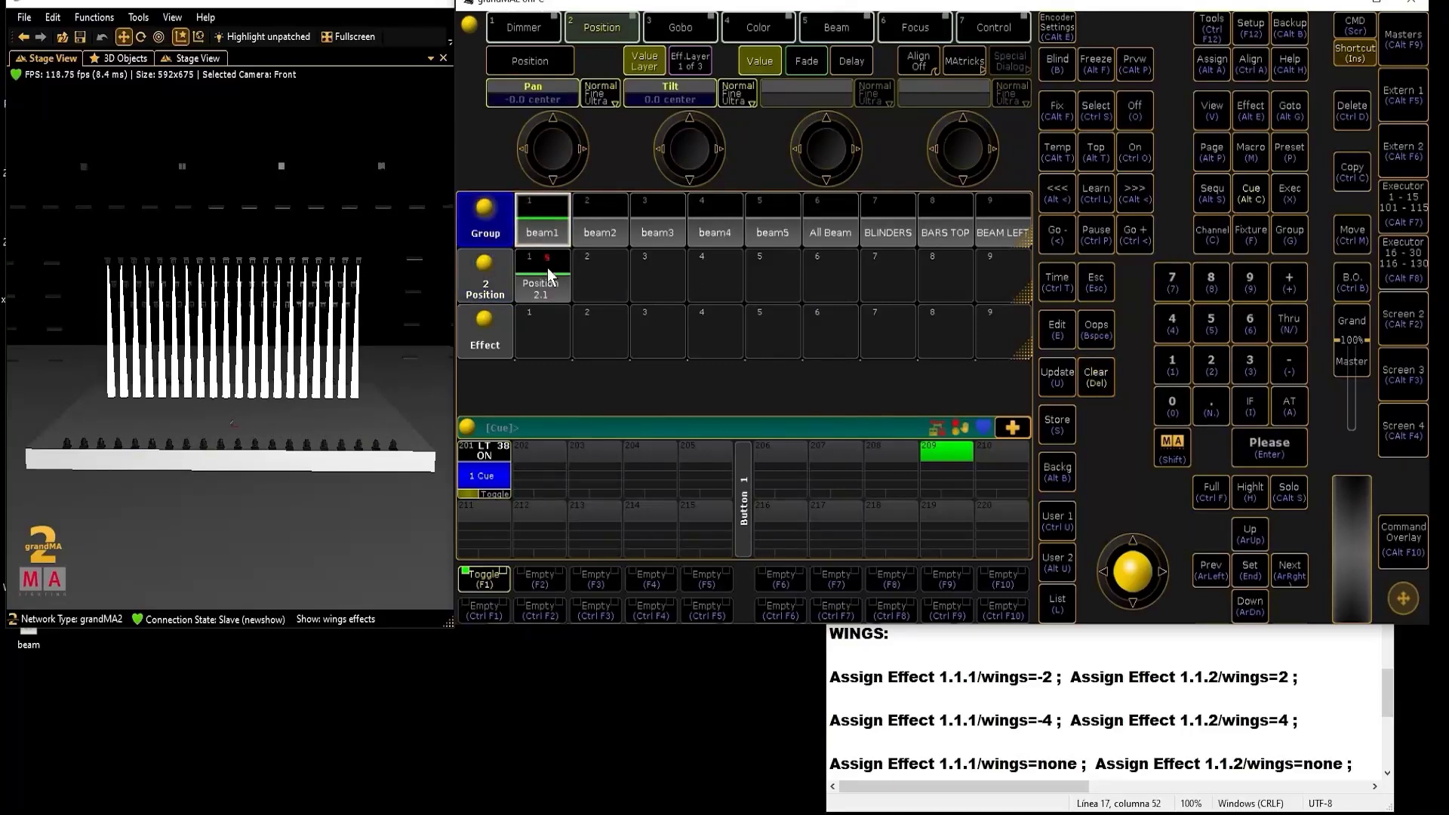
- Recall position preset 1 for beam1, load the predefined P/T Circle into effect 1 and apply it to the group
left_click(546, 287)
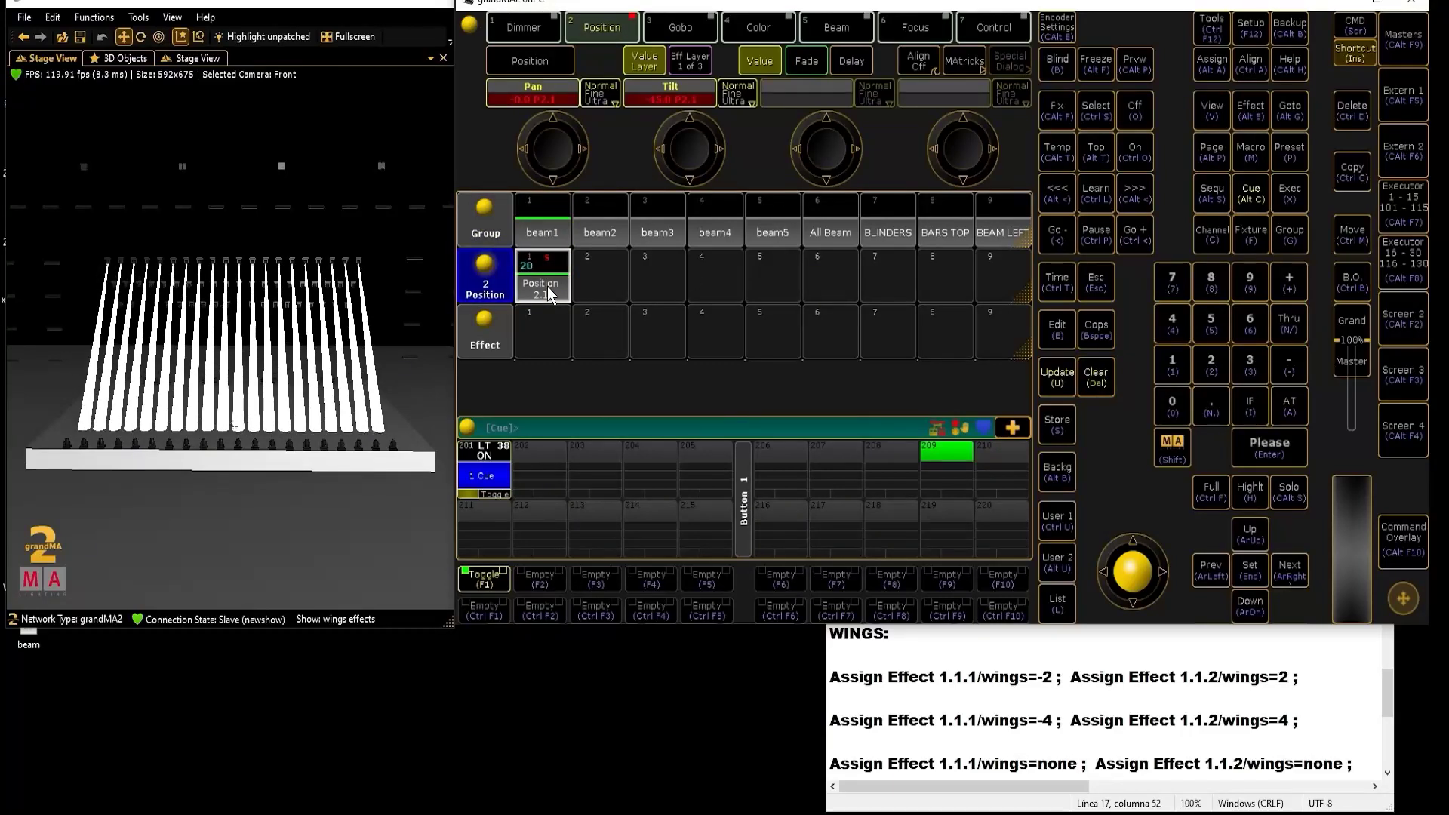
left_click(542, 341)
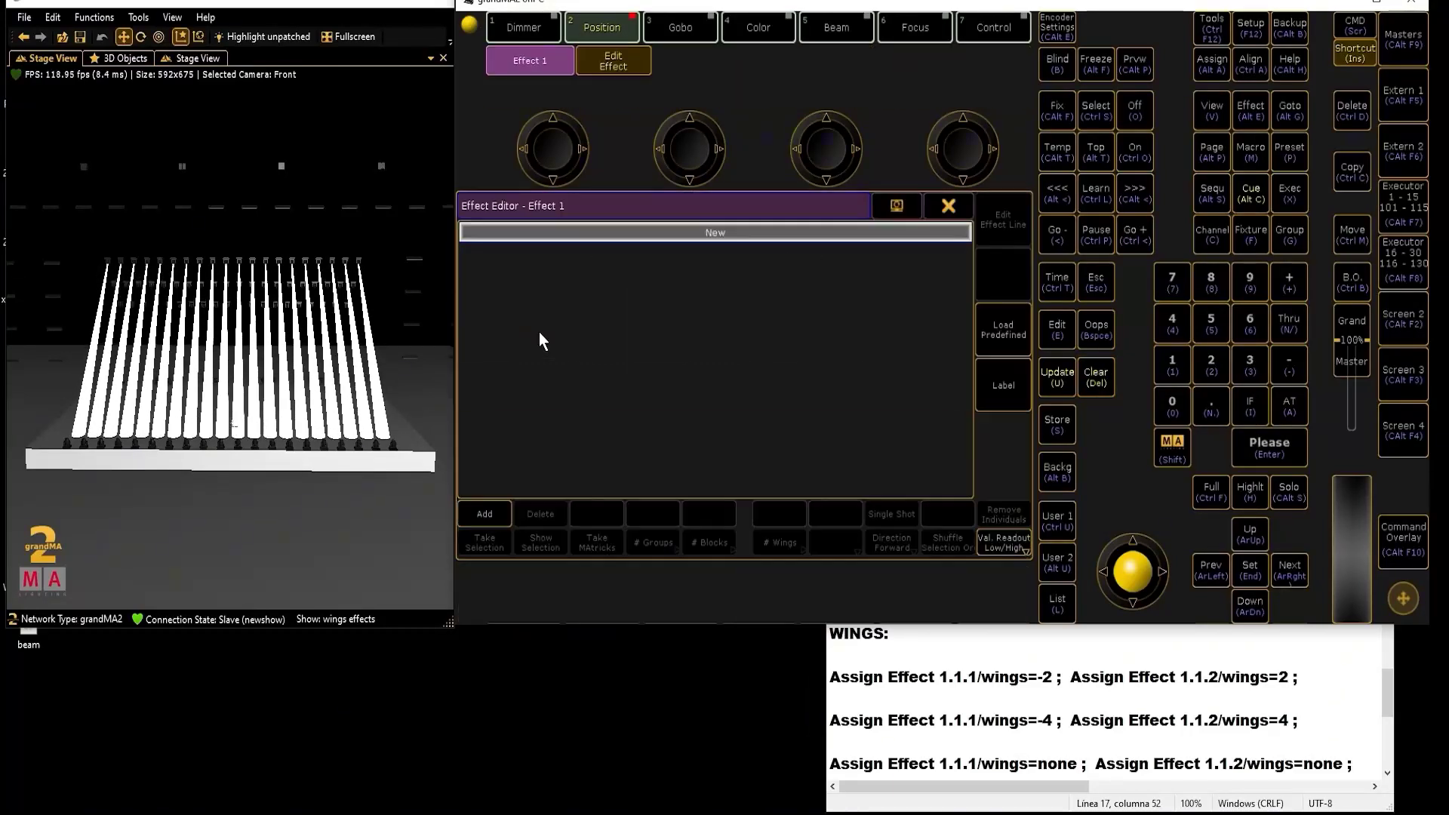
left_click(1007, 332)
scroll(858, 442, "down", 5)
left_click(744, 453)
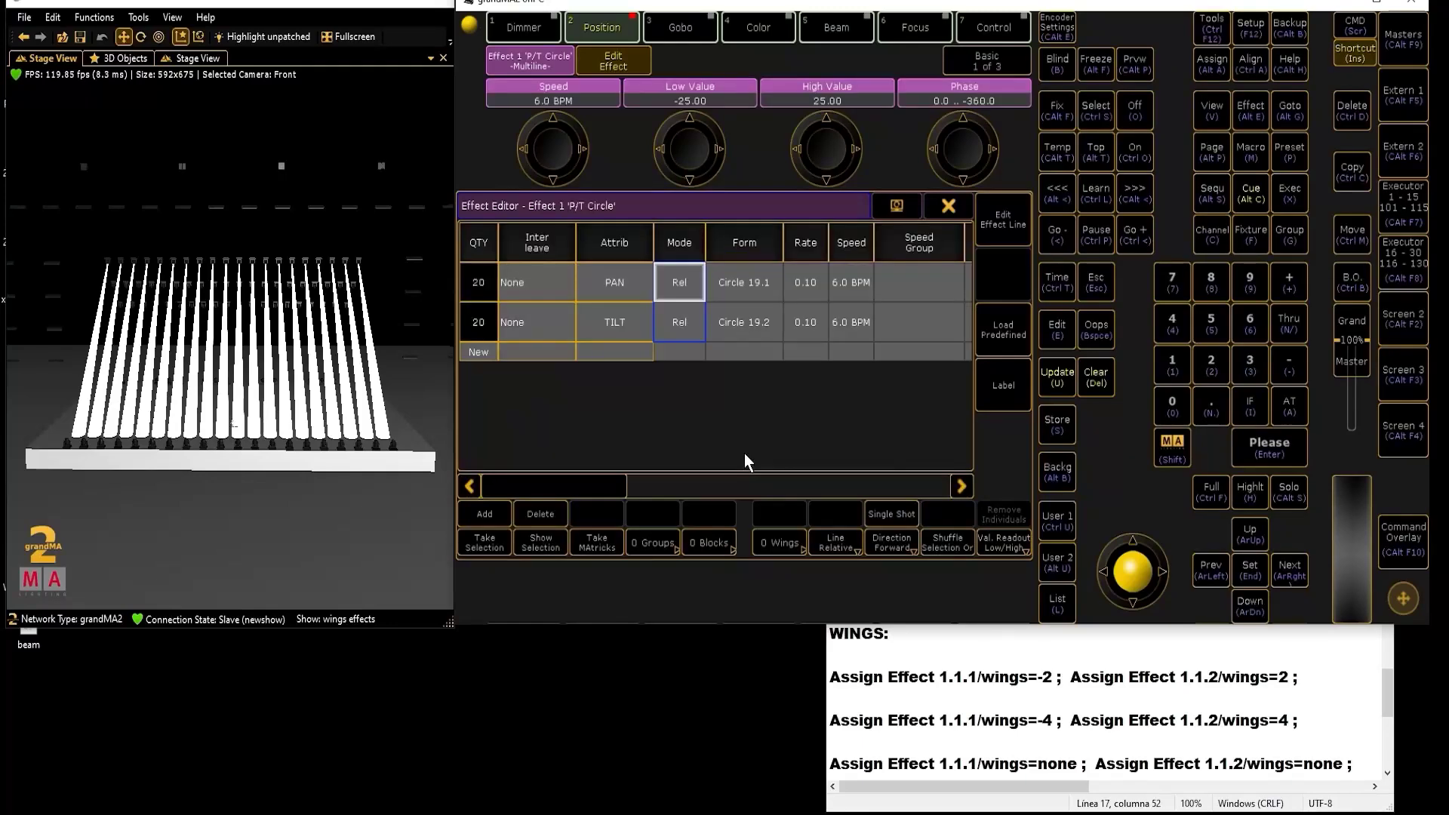
key("Escape")
left_click(538, 328)
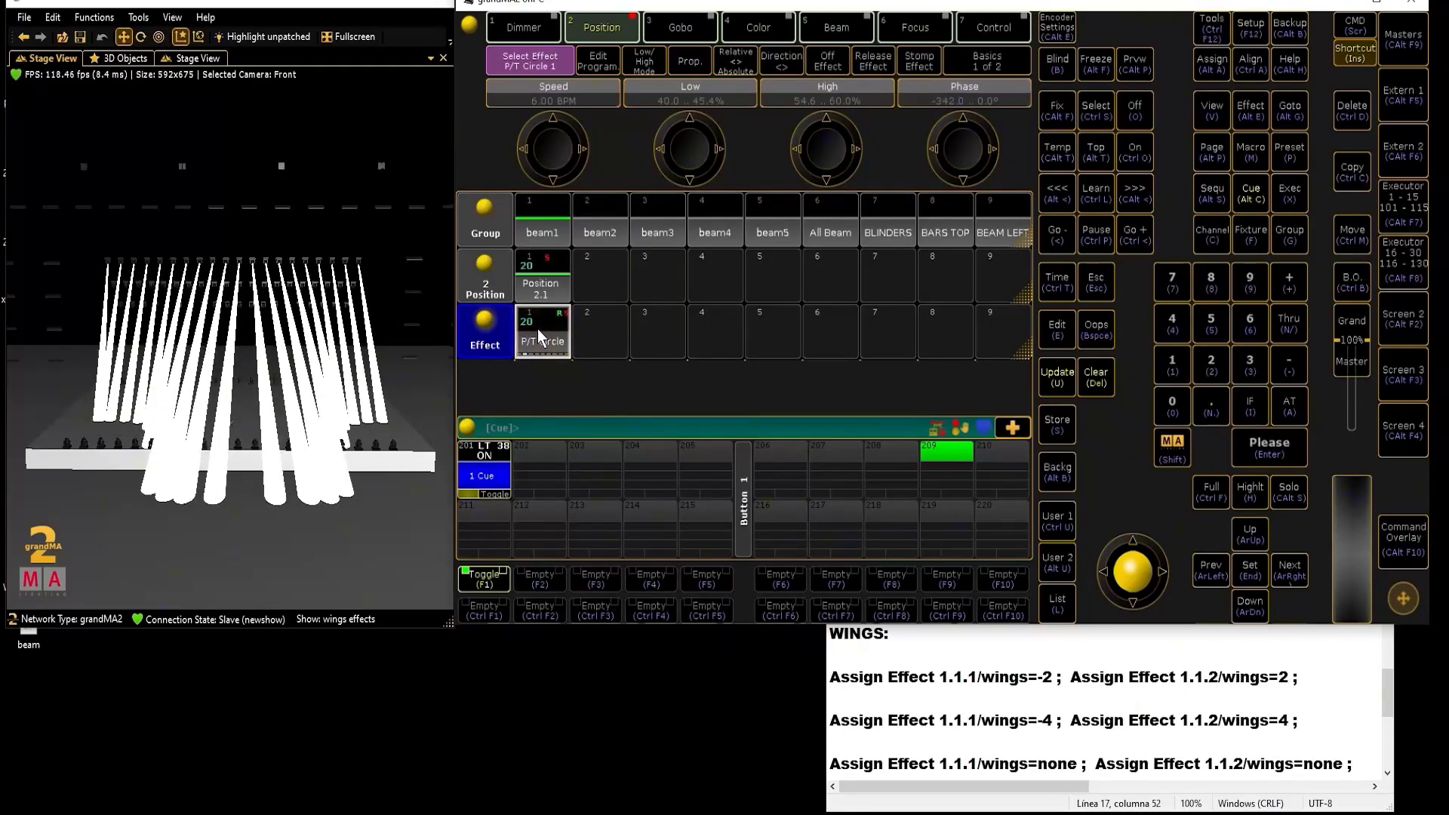
- Store the position and circle effect on executor 202, clear the programmer and label the executor CIRCLE
left_click(1058, 424)
left_click(539, 475)
left_click(1094, 373)
left_click(1221, 61)
left_click(1221, 60)
left_click(540, 466)
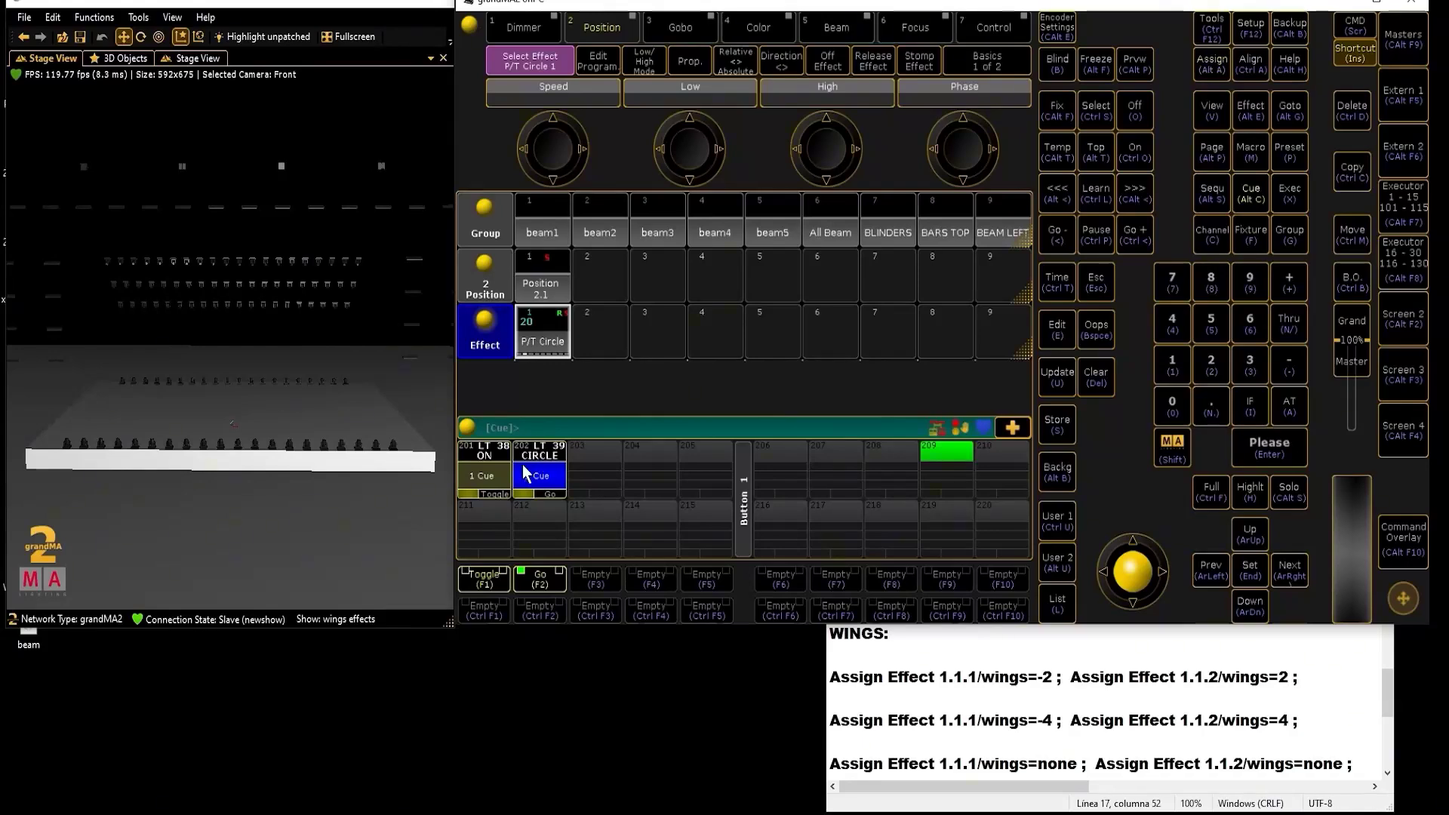
- Set executor 202's button function to Toggle and switch on executors 201 and 202
right_click(522, 464)
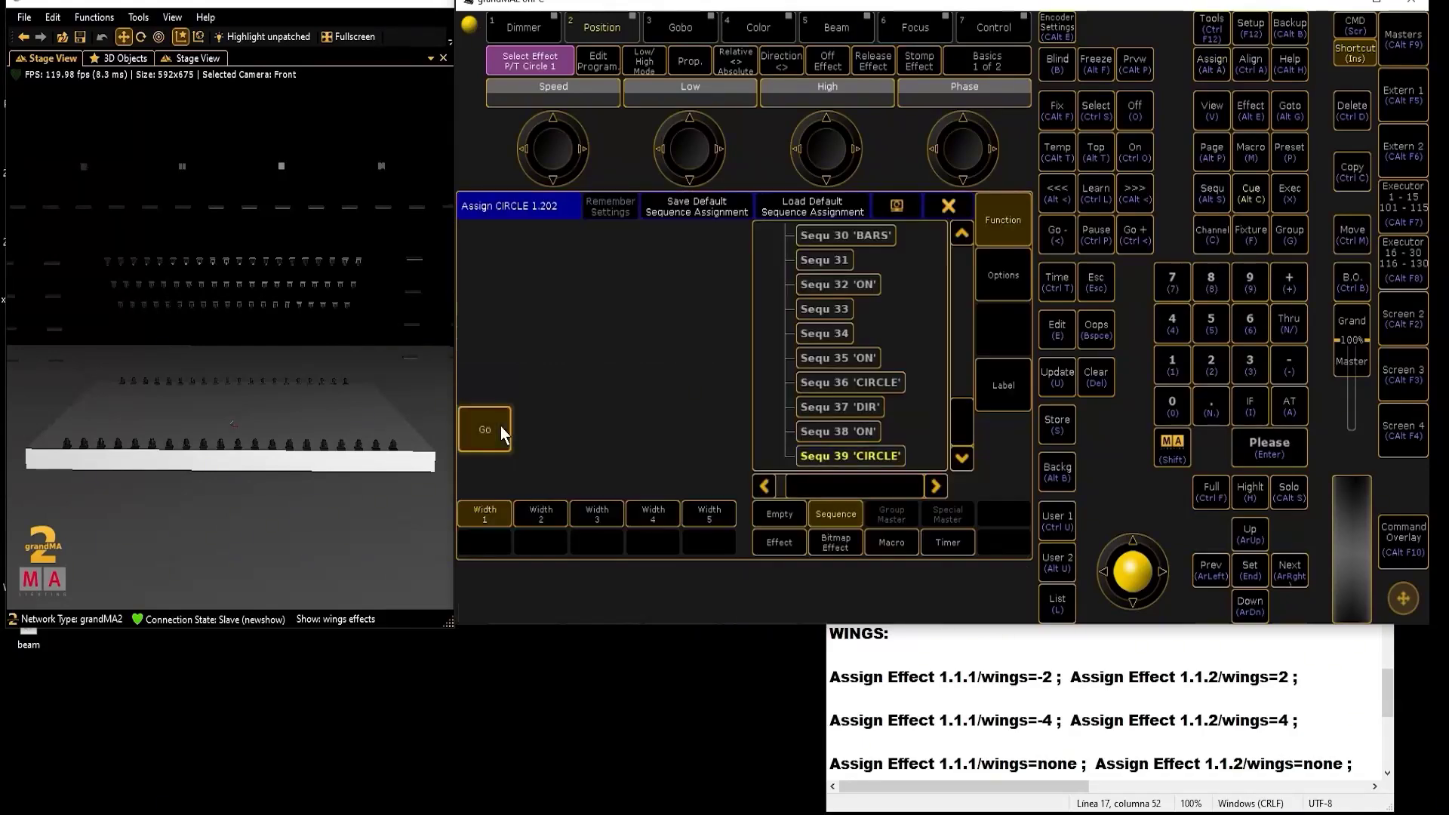
left_click(500, 426)
left_click(823, 491)
left_click(487, 584)
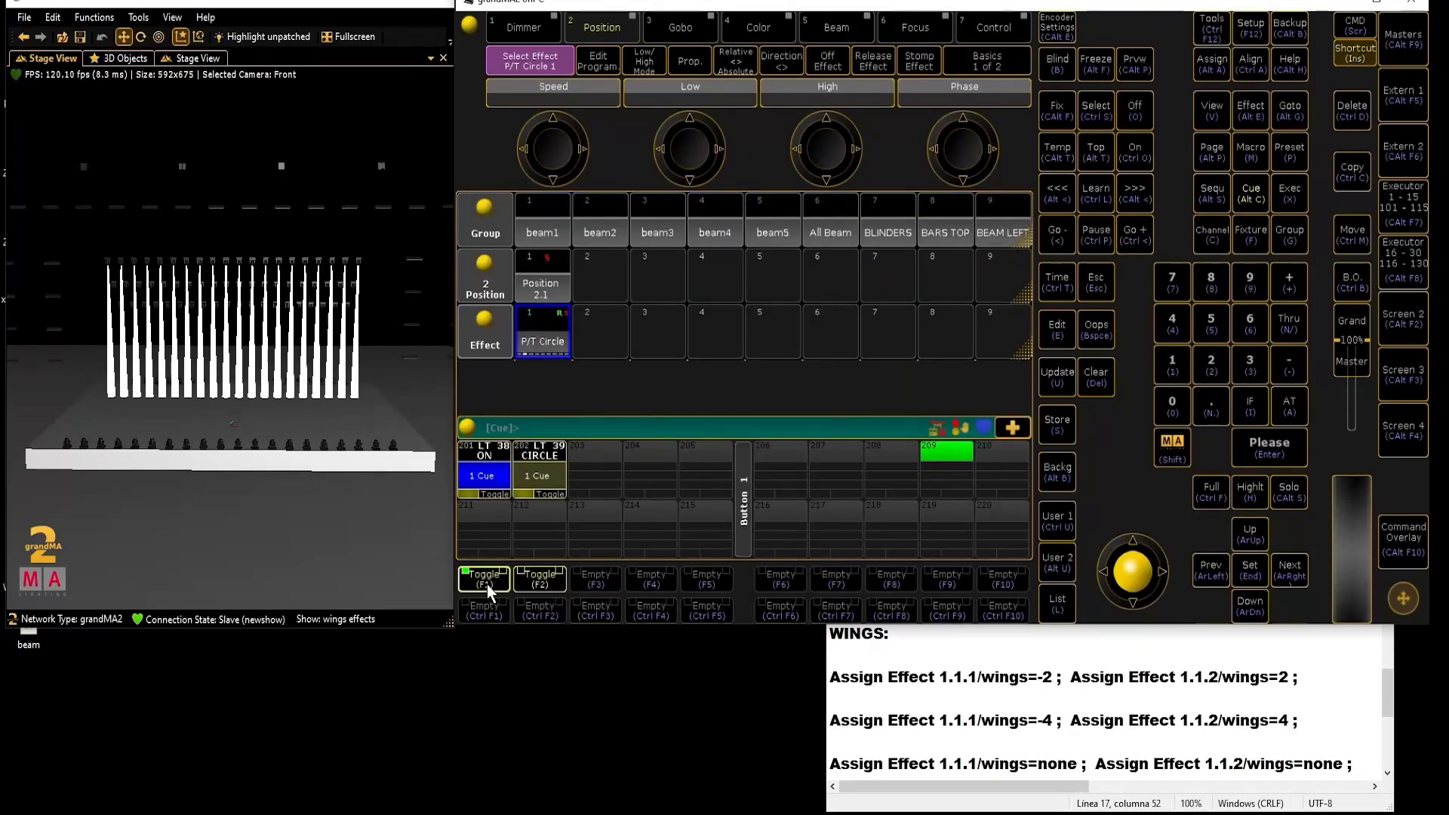
left_click(534, 577)
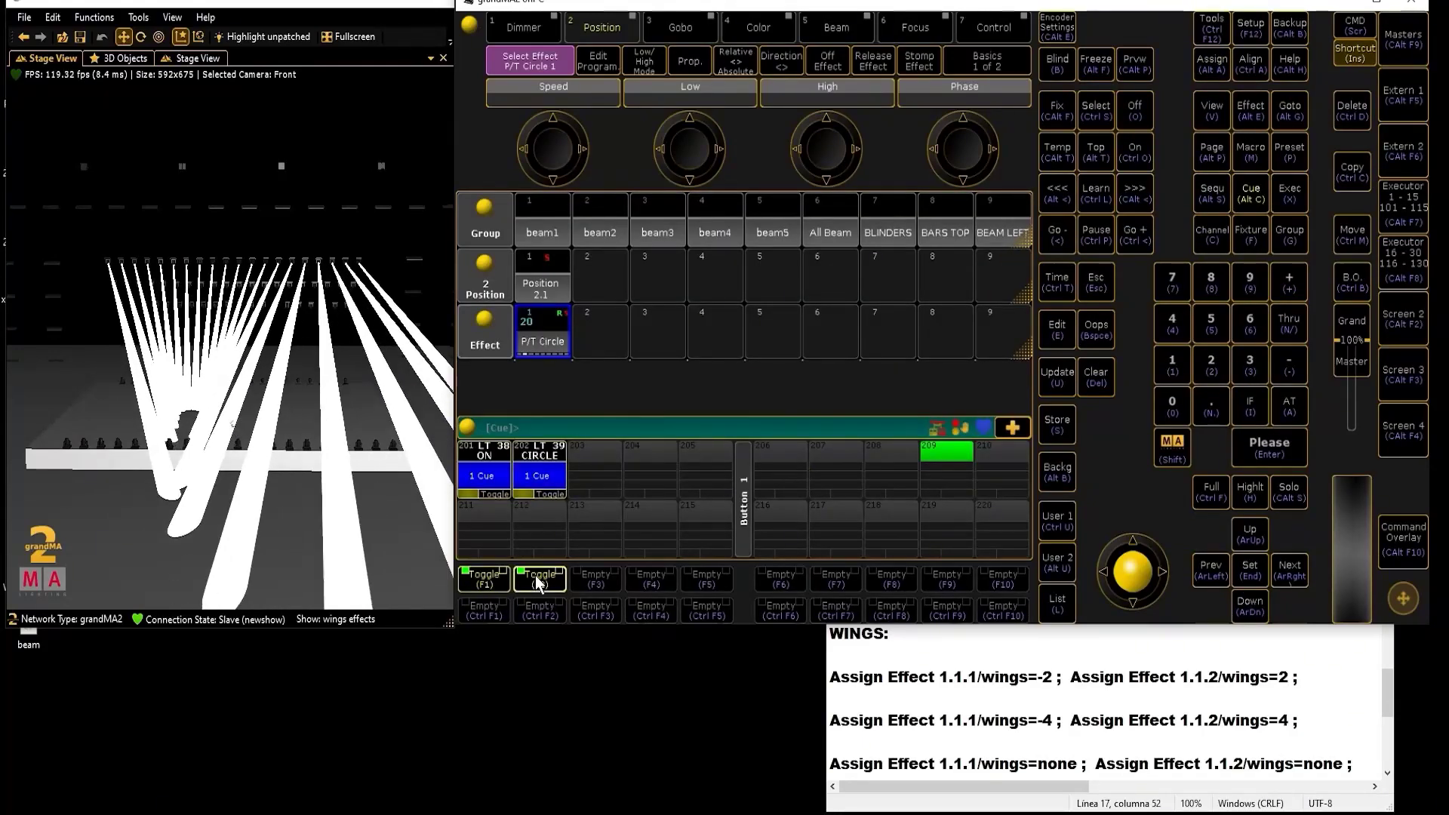